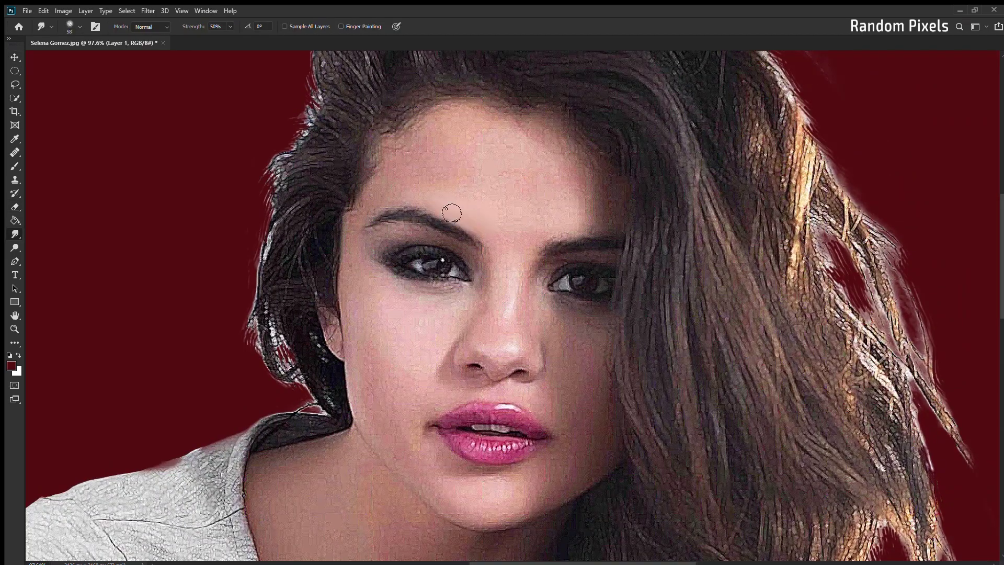
Step: Smudge the skin under the left eye and across the forehead at 50% strength
mouse_move(360, 270)
mouse_down()
mouse_move(354, 291)
mouse_move(381, 282)
mouse_move(466, 291)
mouse_move(444, 332)
mouse_move(445, 383)
mouse_move(446, 340)
mouse_up()
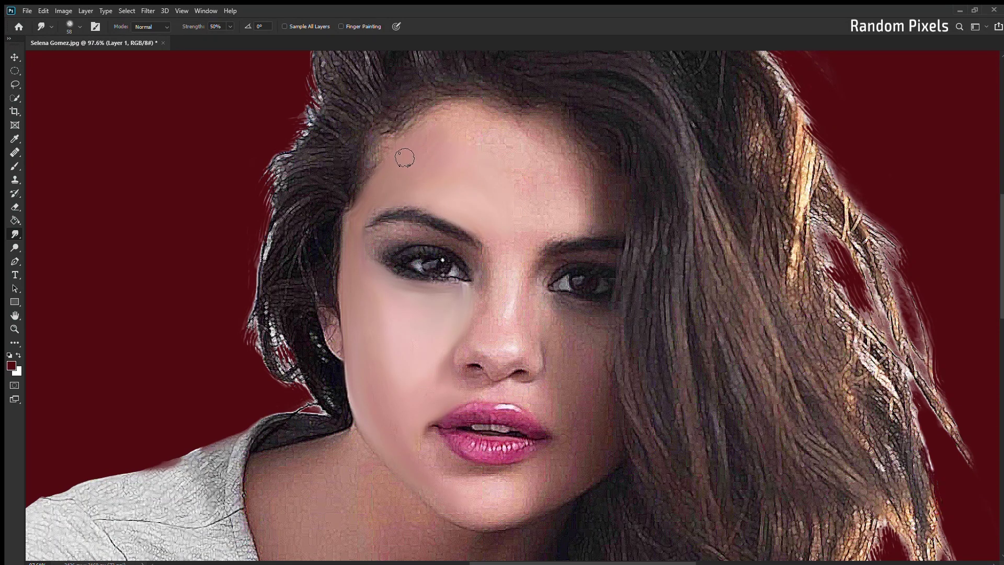
mouse_move(444, 157)
mouse_down()
mouse_move(437, 128)
mouse_move(462, 128)
mouse_up()
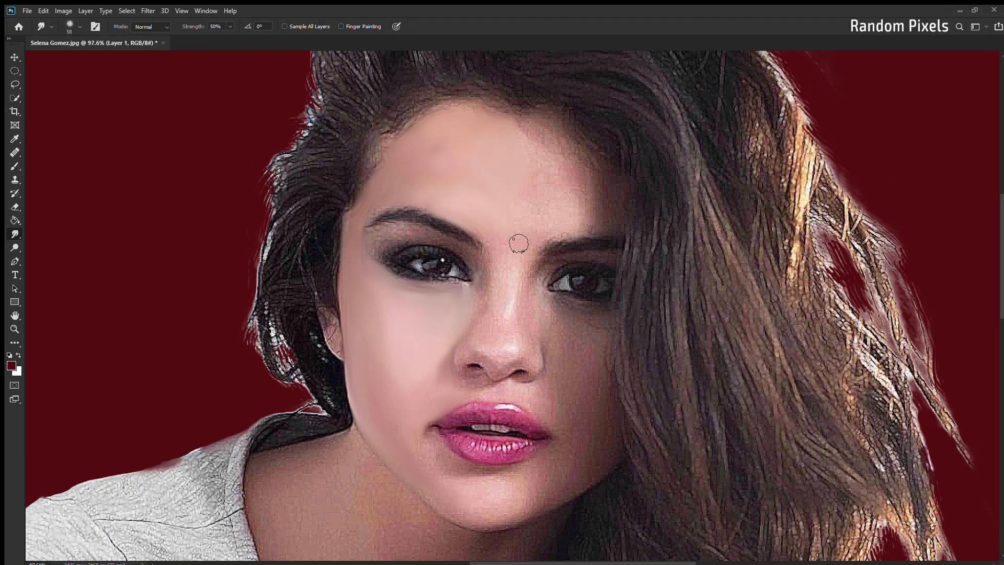
scroll(487, 288, up, 1)
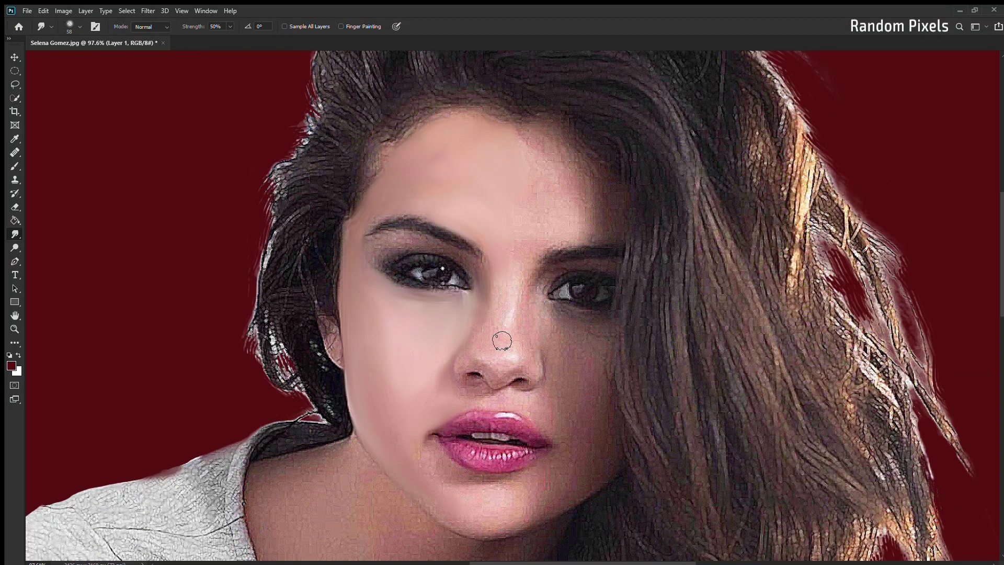
Step: Smear the nose-bridge highlight upward and blend the brow and right hairline into the forehead
drag(523, 325, 523, 278)
drag(567, 251, 583, 192)
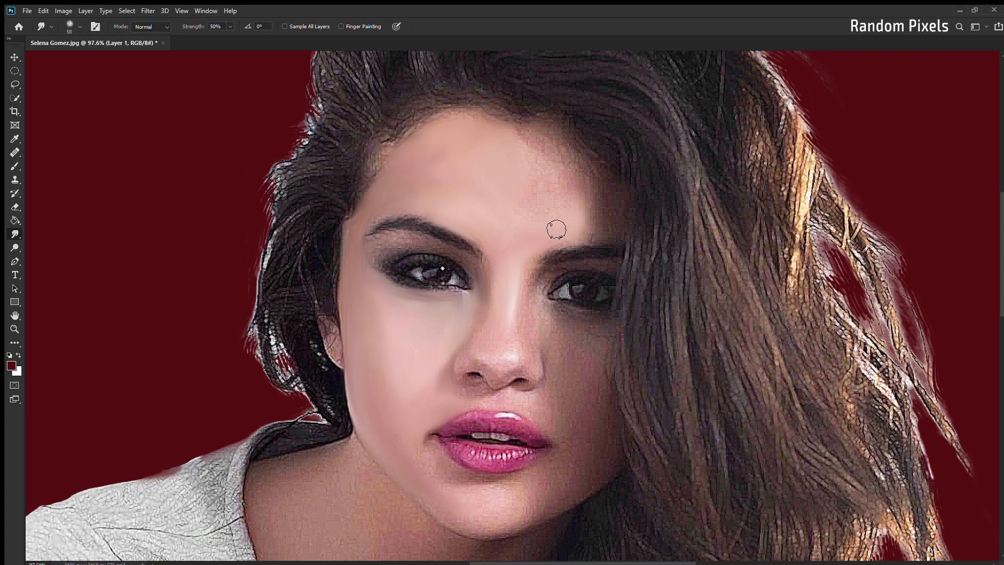
mouse_move(556, 230)
mouse_down()
mouse_move(552, 168)
mouse_move(546, 187)
mouse_up()
mouse_move(588, 233)
mouse_down()
mouse_move(621, 212)
mouse_move(575, 174)
mouse_move(605, 197)
mouse_move(610, 234)
mouse_up()
scroll(587, 251, up, 1)
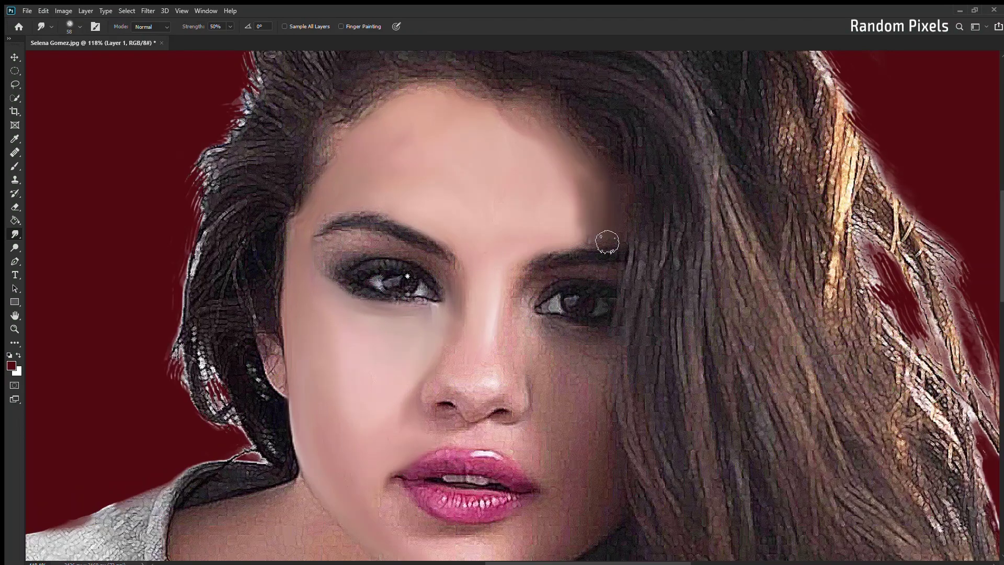
Step: Blend the skin beside the nose and below the right eye with the Smudge tool
drag(463, 251, 428, 231)
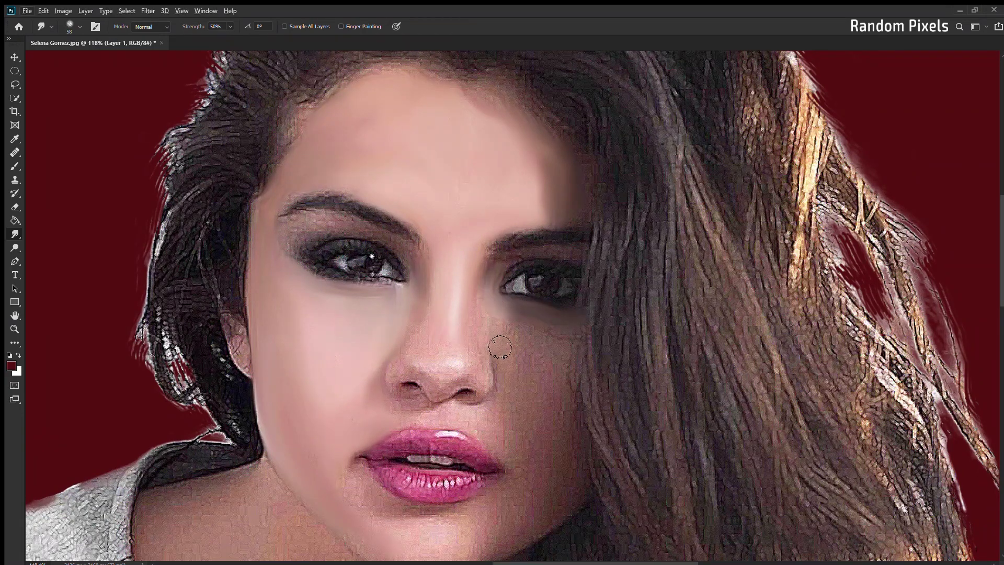
key(z)
click(13, 231)
drag(491, 309, 525, 349)
mouse_move(520, 312)
mouse_down()
mouse_move(561, 365)
mouse_move(538, 354)
mouse_move(576, 347)
mouse_move(561, 340)
mouse_up()
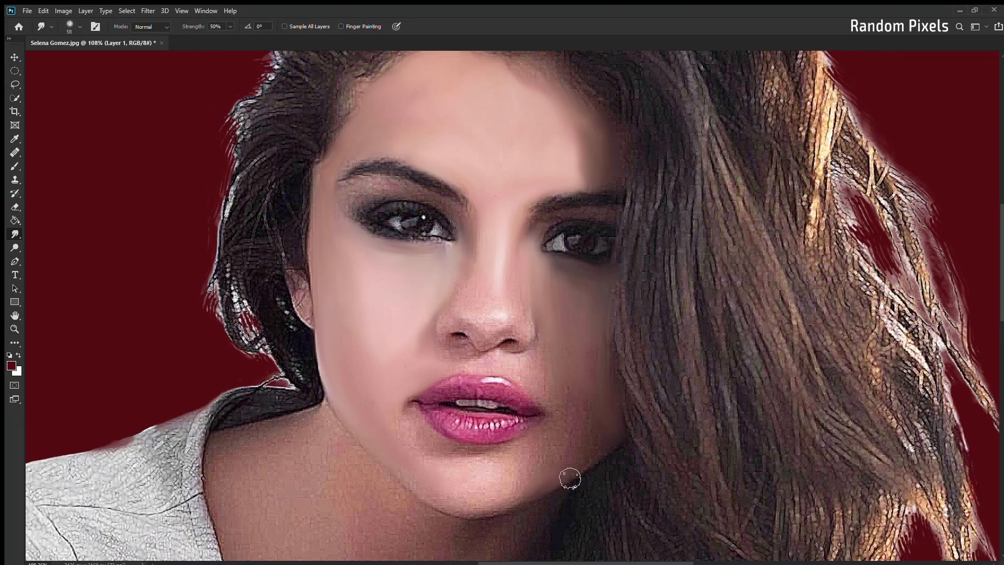
Step: Smooth the cheek and jaw beside the mouth and soften the nose-tip highlight
mouse_move(570, 479)
mouse_down()
mouse_move(549, 471)
mouse_move(544, 426)
mouse_move(582, 403)
mouse_move(588, 458)
mouse_up()
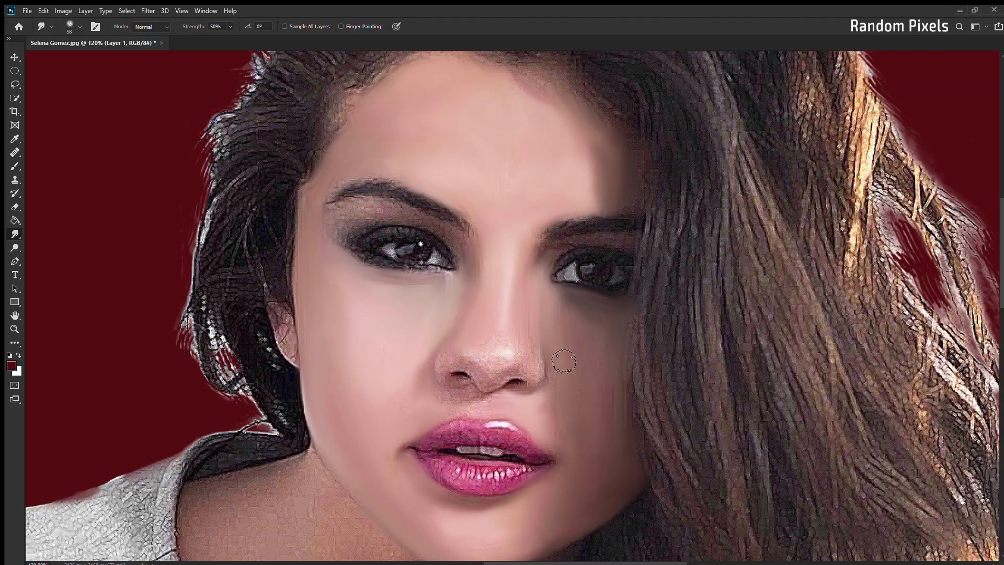
scroll(575, 450, up, 2)
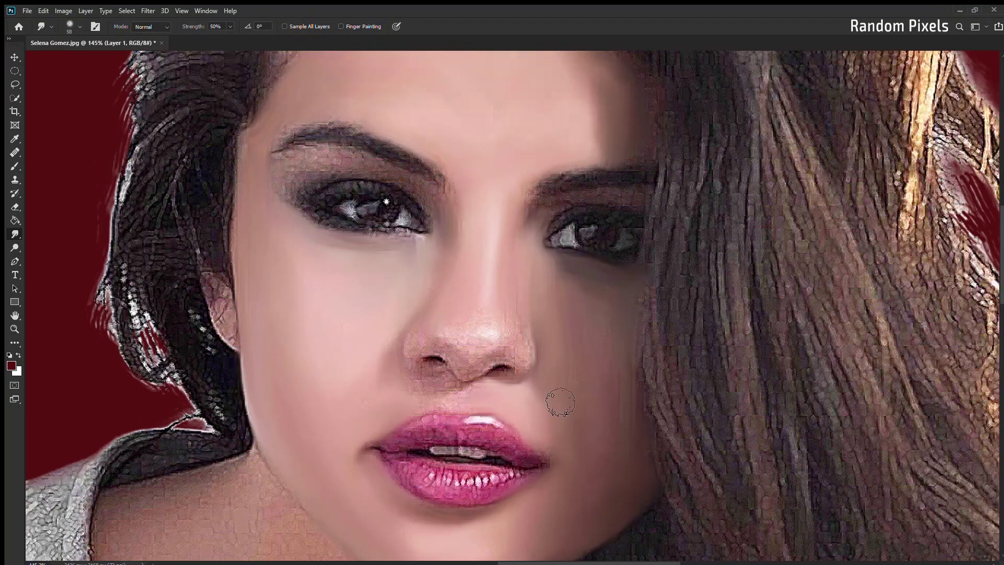
scroll(577, 468, up, 1)
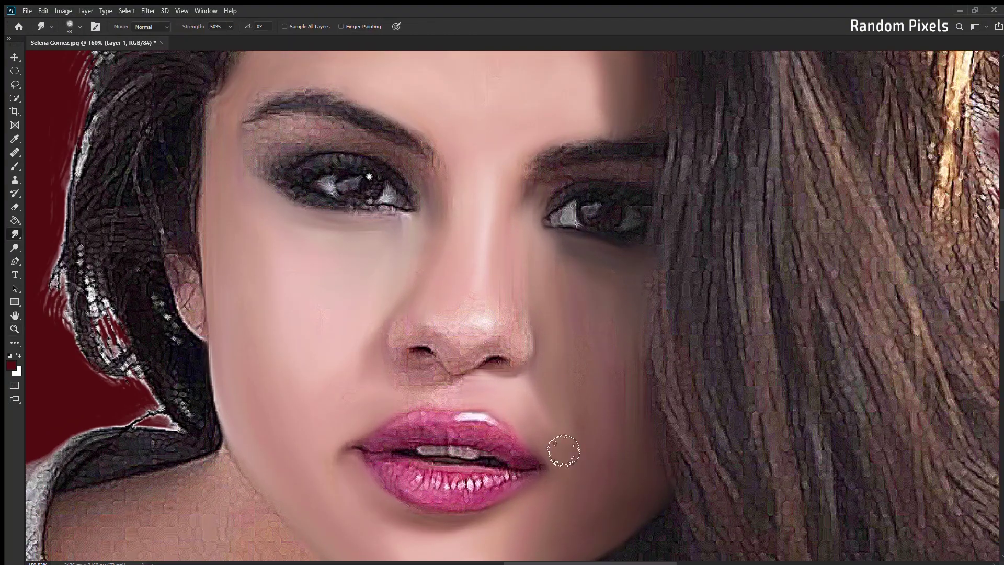
scroll(567, 366, down, 5)
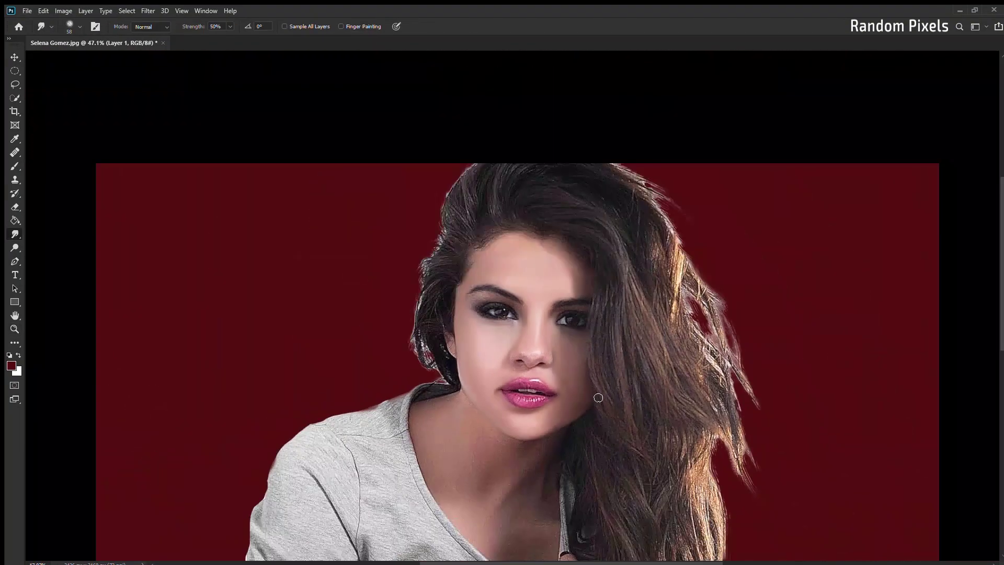
scroll(620, 431, up, 3)
scroll(585, 387, up, 1)
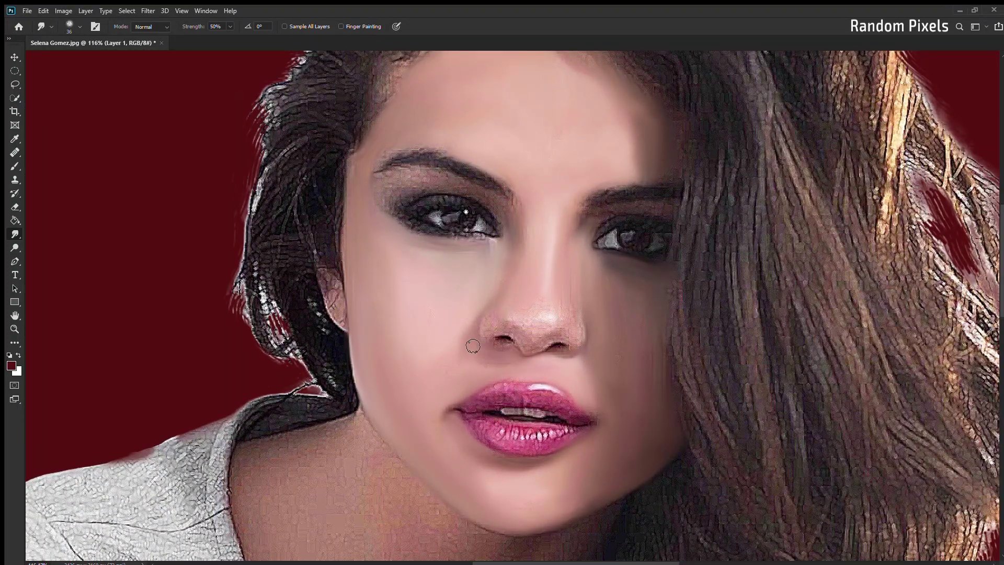
scroll(529, 348, up, 3)
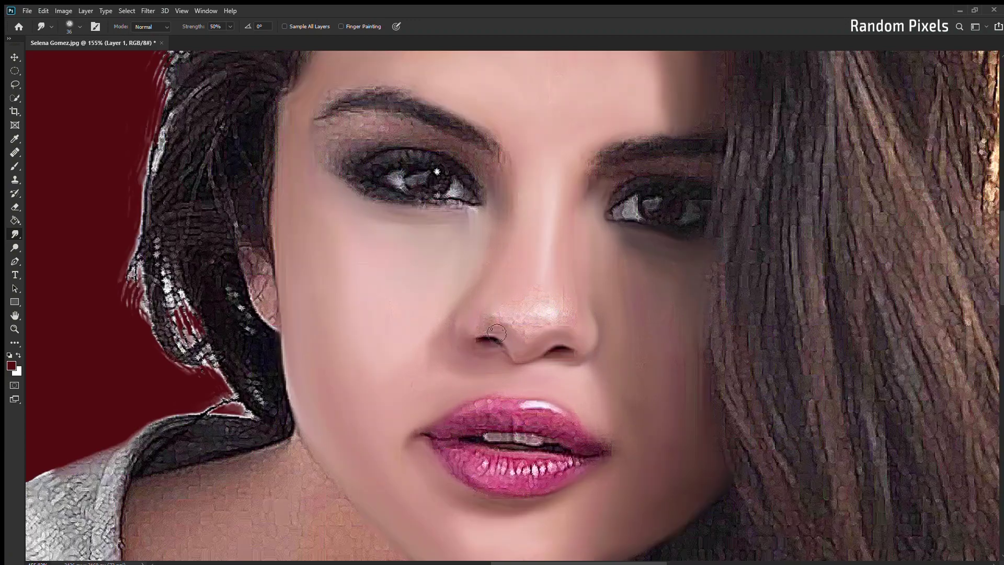
mouse_move(505, 312)
mouse_down()
mouse_move(534, 340)
mouse_move(587, 331)
mouse_move(544, 312)
mouse_move(583, 312)
mouse_up()
key(ctrl+0)
scroll(401, 265, up, 1)
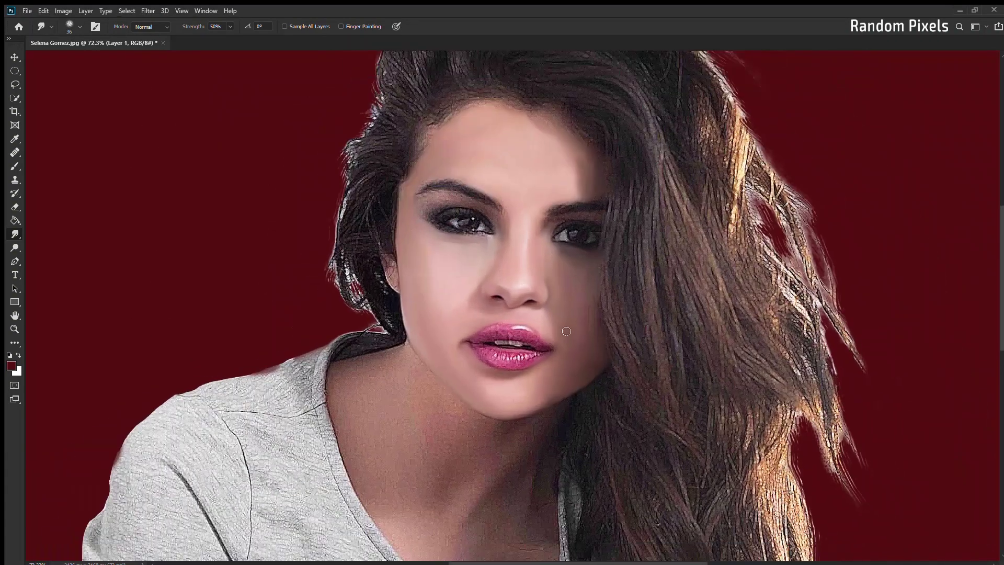
Step: Smudge the neck shadow and the blotchy texture under the chin
scroll(401, 265, up, 1)
scroll(401, 265, up, 2)
mouse_move(401, 265)
mouse_down()
mouse_move(313, 280)
mouse_move(328, 340)
mouse_up()
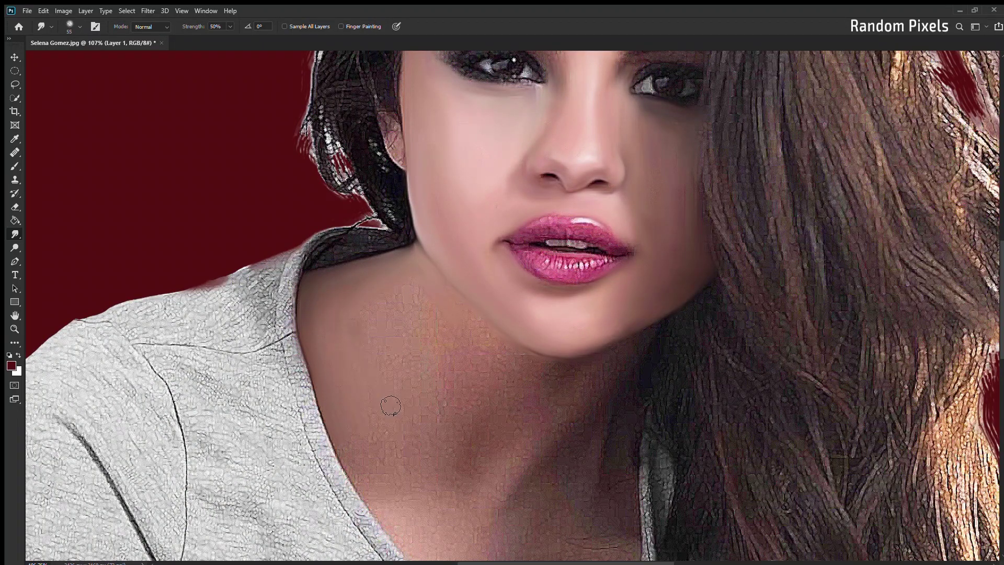
mouse_move(465, 380)
mouse_down()
mouse_move(490, 369)
mouse_move(373, 366)
mouse_up()
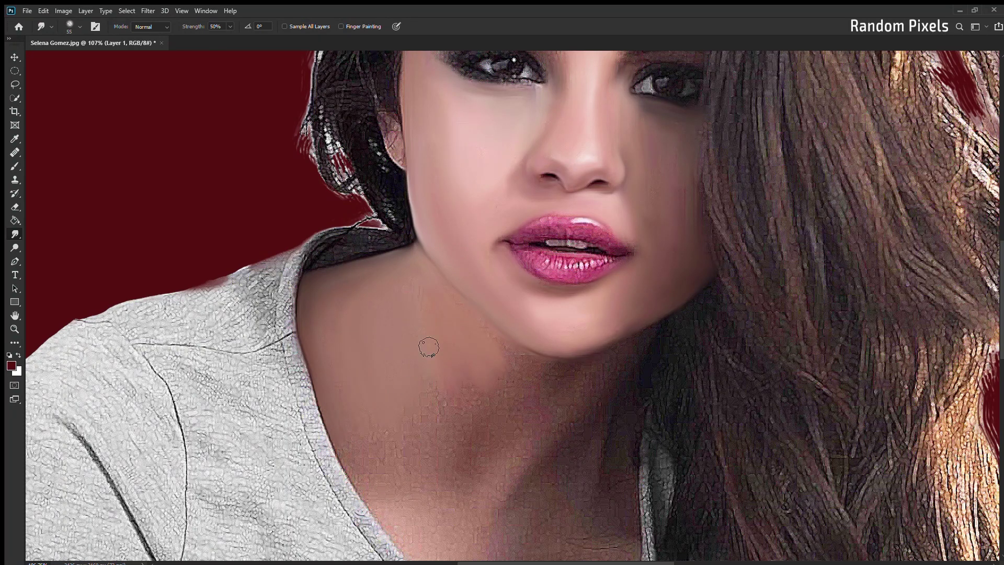
mouse_move(415, 400)
mouse_down()
mouse_move(499, 349)
mouse_move(477, 382)
mouse_up()
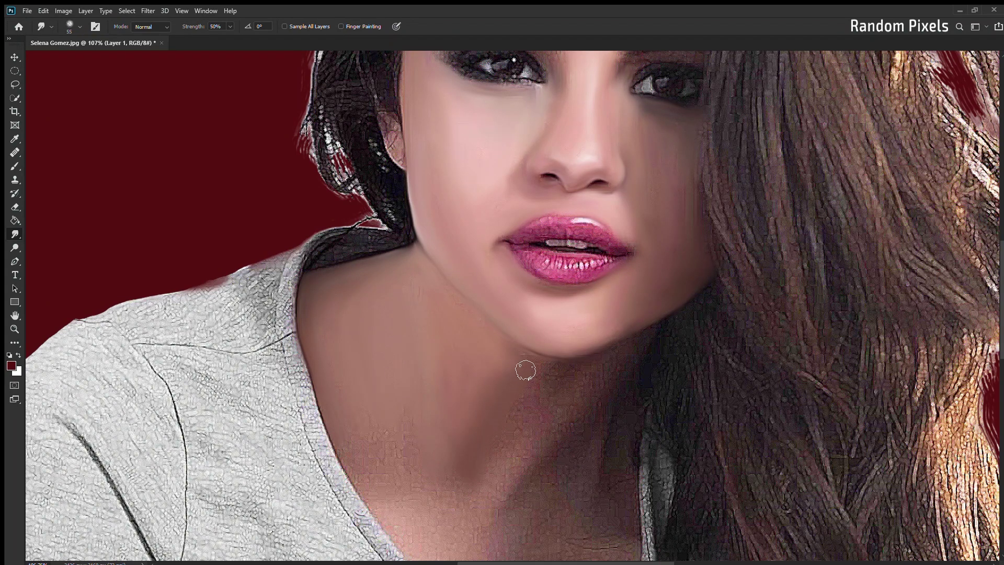
mouse_move(511, 436)
mouse_down()
mouse_move(568, 392)
mouse_move(533, 370)
mouse_move(587, 381)
mouse_move(549, 372)
mouse_move(576, 387)
mouse_up()
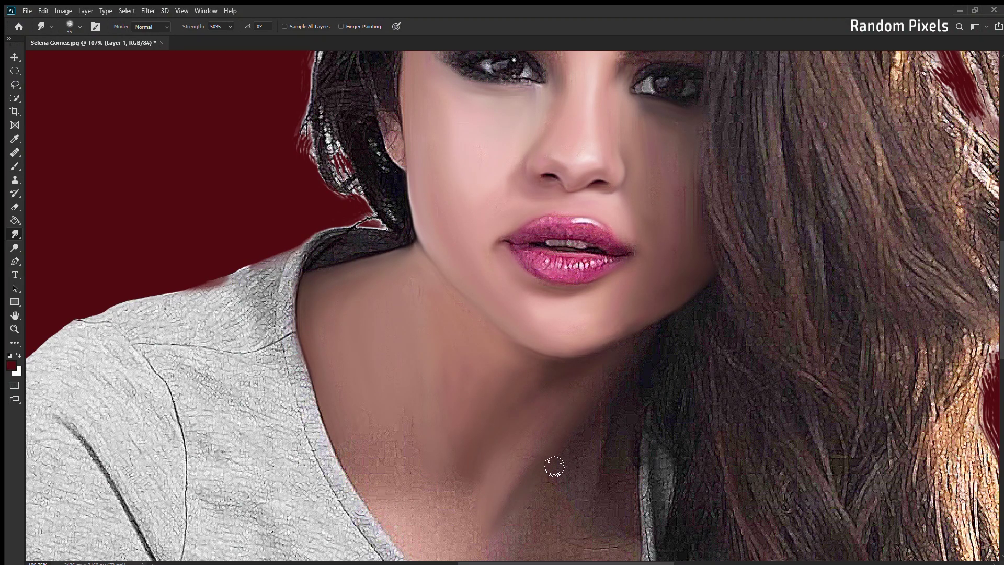
Step: Blend the skin along the shirt collar edge and smooth the remaining neck blotches
scroll(594, 422, down, 1)
scroll(661, 269, up, 3)
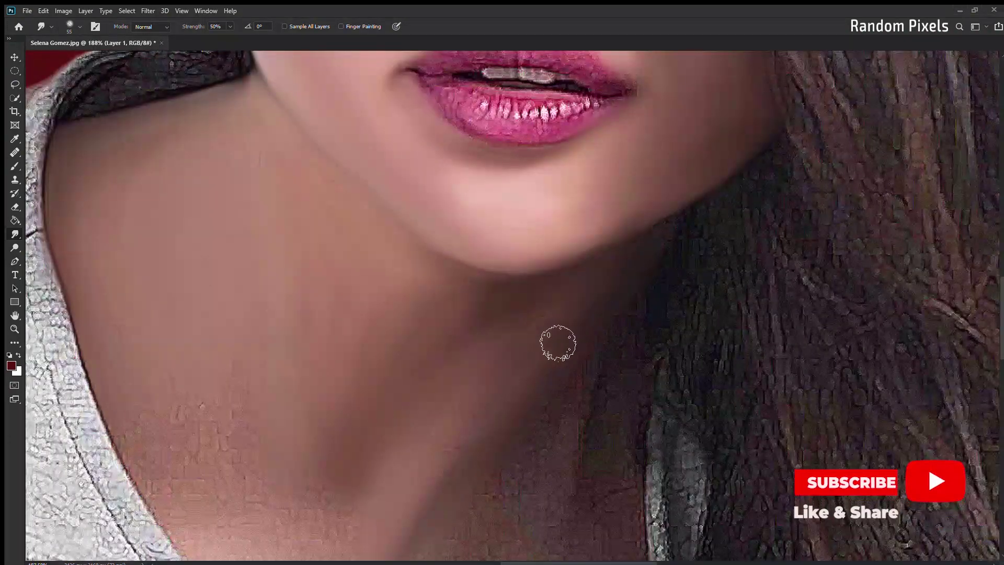
scroll(608, 314, down, 1)
scroll(608, 314, down, 1)
scroll(570, 397, down, 1)
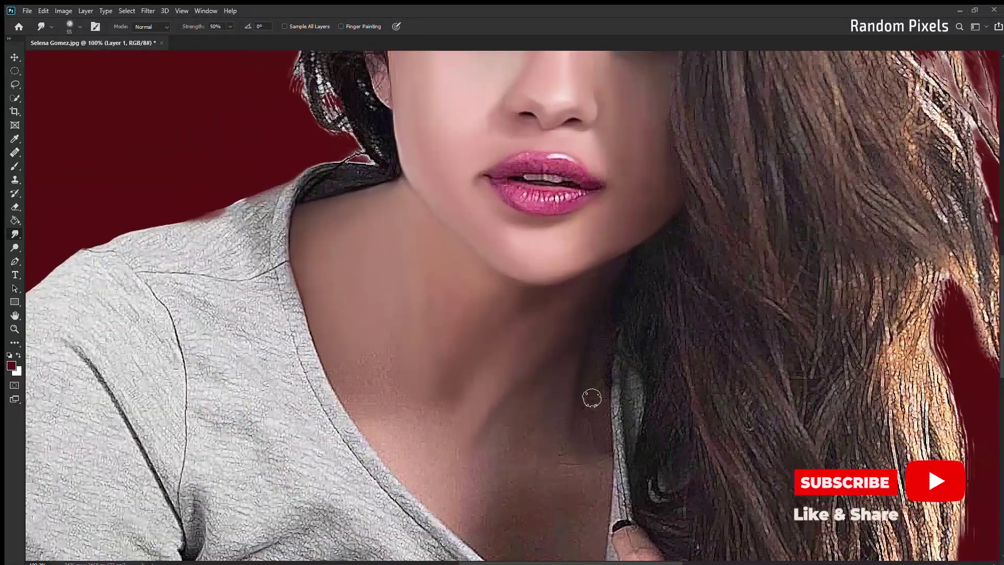
scroll(606, 397, down, 1)
scroll(565, 421, up, 2)
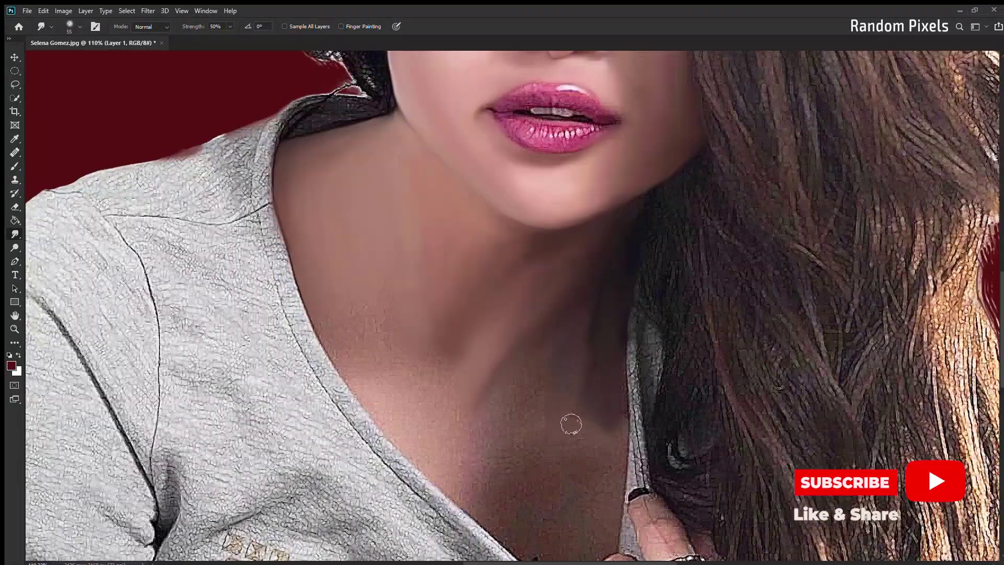
scroll(568, 436, down, 1)
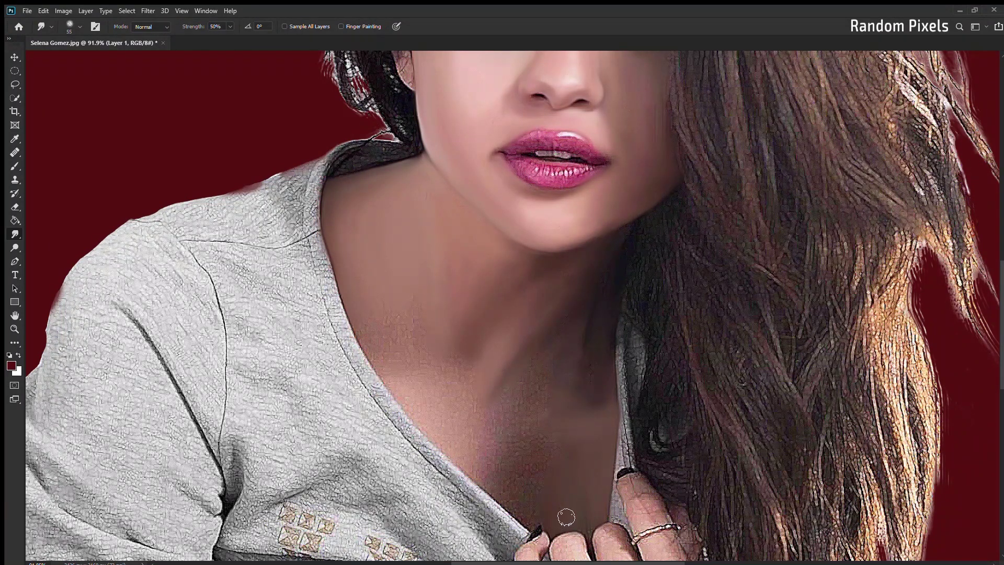
drag(491, 510, 542, 505)
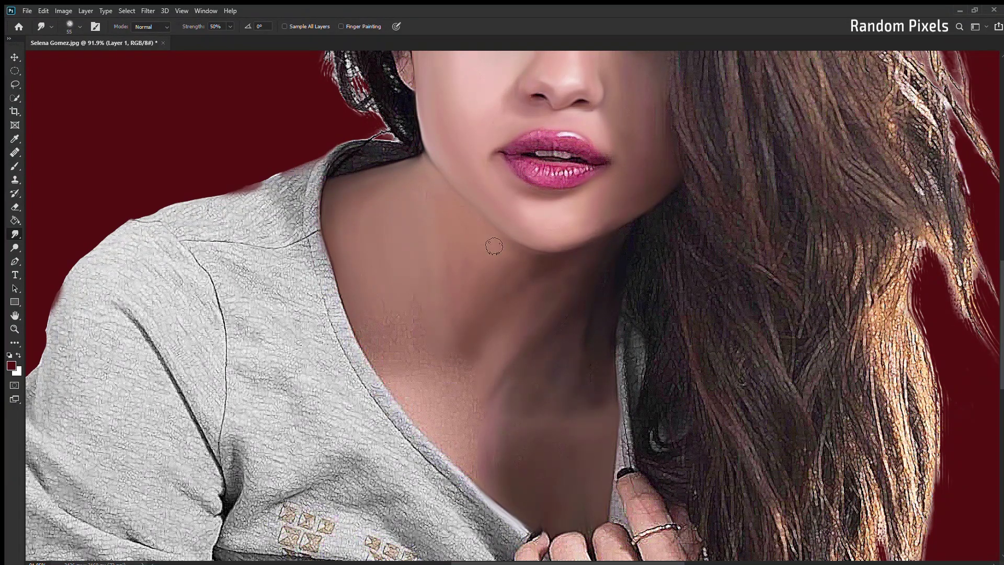
drag(361, 323, 353, 297)
mouse_move(447, 446)
mouse_down()
mouse_move(514, 474)
mouse_move(469, 458)
mouse_move(480, 448)
mouse_up()
mouse_move(451, 392)
mouse_down()
mouse_move(389, 319)
mouse_move(469, 366)
mouse_move(394, 340)
mouse_move(414, 382)
mouse_move(435, 339)
mouse_up()
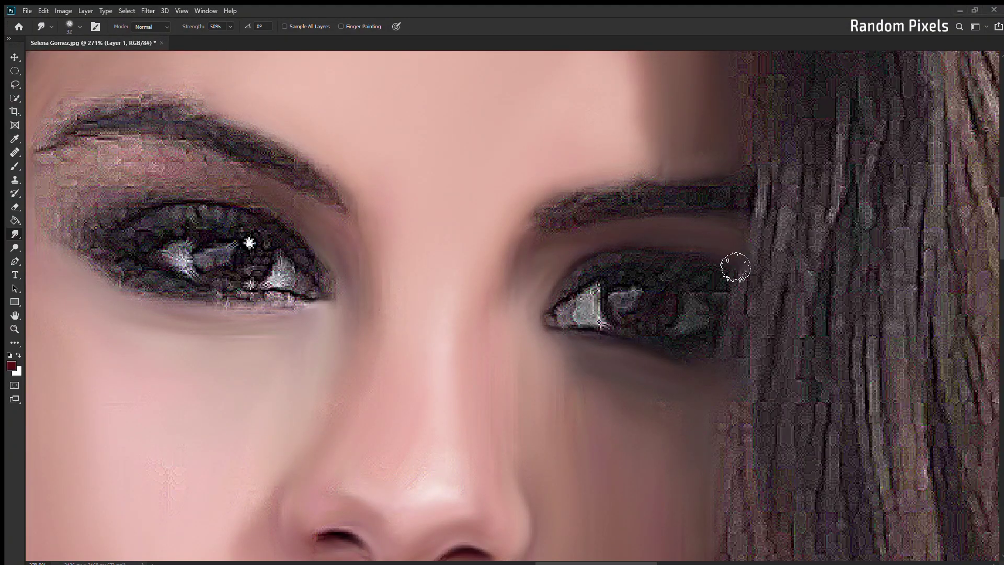
Step: Soften the left eye's eyeshadow and upper lid with a smudge stroke
scroll(733, 276, down, 2)
scroll(733, 276, down, 2)
scroll(399, 291, up, 3)
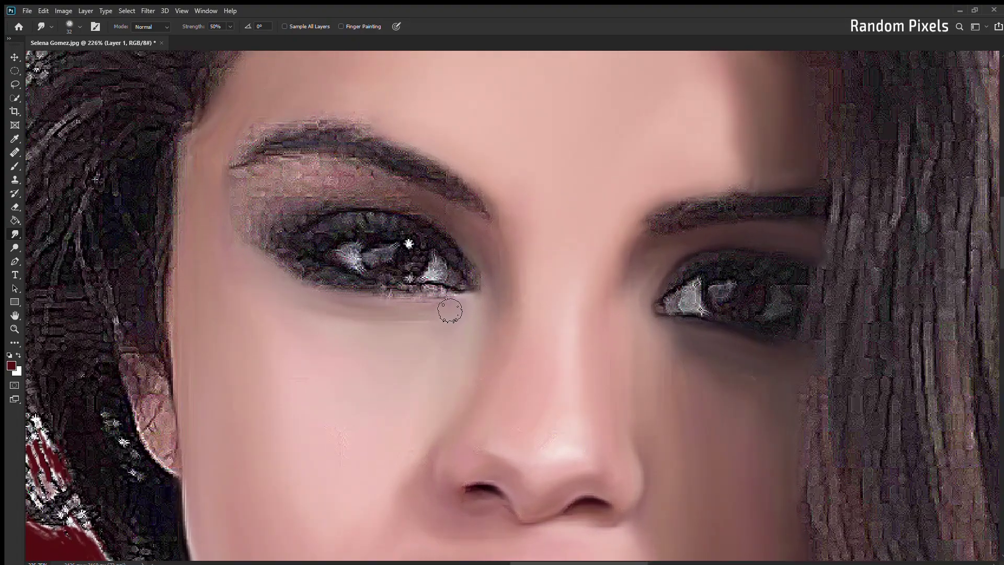
scroll(522, 333, down, 1)
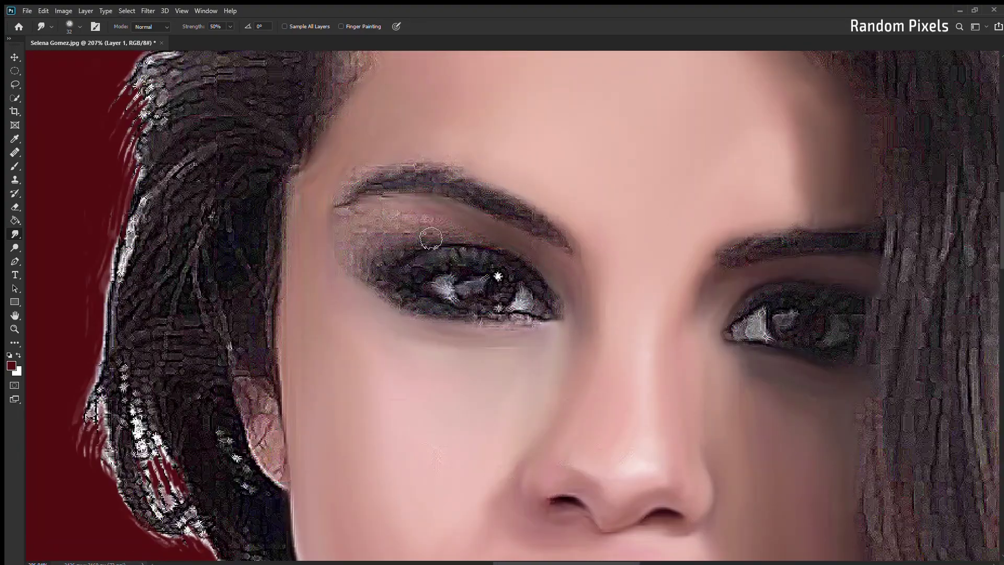
mouse_move(485, 243)
mouse_down()
mouse_move(392, 320)
mouse_move(375, 247)
mouse_up()
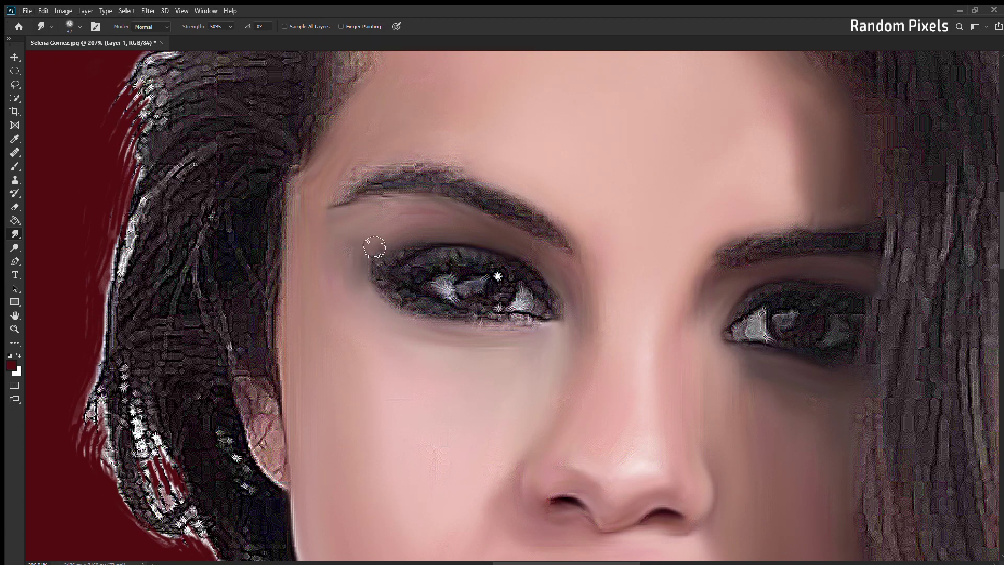
Step: Streak the shadow by the right eye's inner corner, then zoom out to view the face
scroll(340, 292, down, 1)
scroll(329, 262, up, 1)
scroll(342, 256, up, 2)
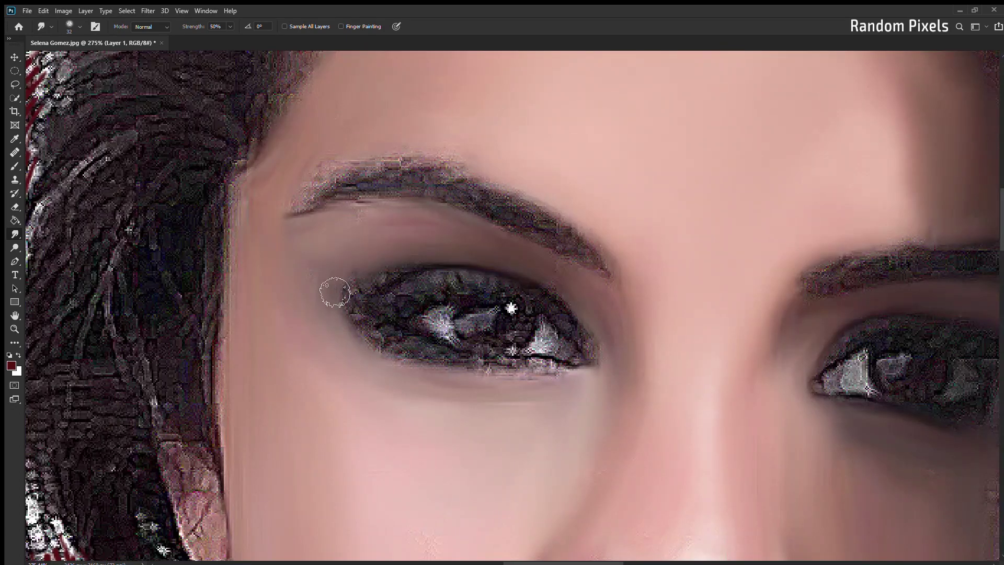
scroll(610, 340, down, 3)
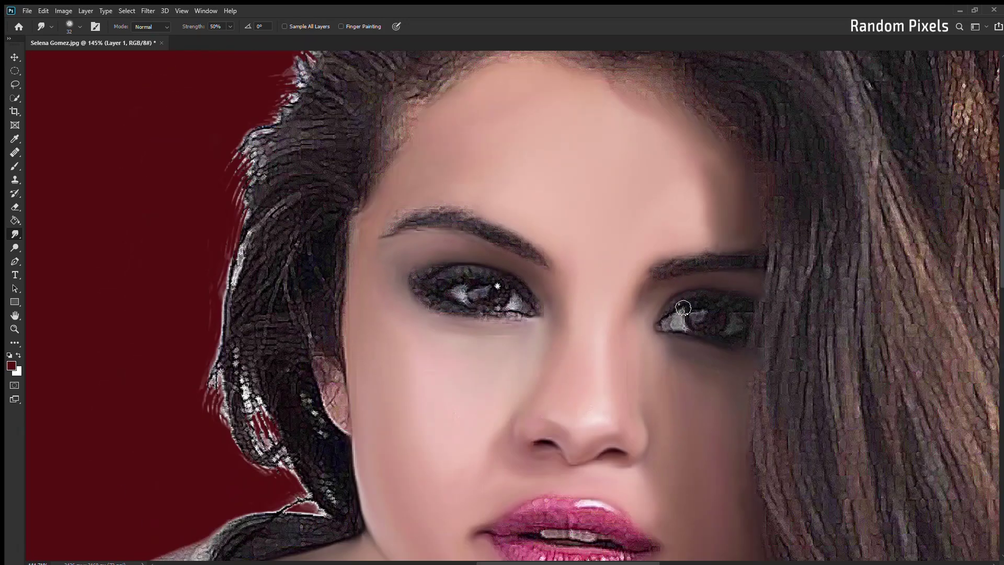
scroll(633, 385, up, 3)
mouse_move(606, 366)
mouse_down()
mouse_move(606, 277)
mouse_move(606, 352)
mouse_up()
key(z)
scroll(627, 345, down, 3)
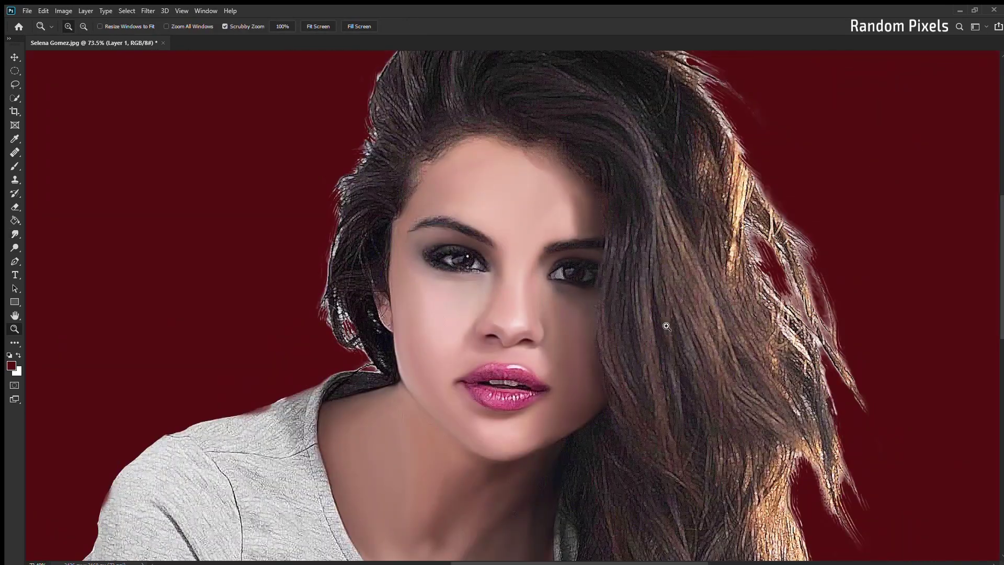
Step: Smear and blend the right iris and eye white
key(r)
scroll(565, 274, up, 5)
mouse_move(522, 309)
mouse_down()
mouse_move(497, 330)
mouse_move(523, 334)
mouse_up()
drag(585, 308, 541, 313)
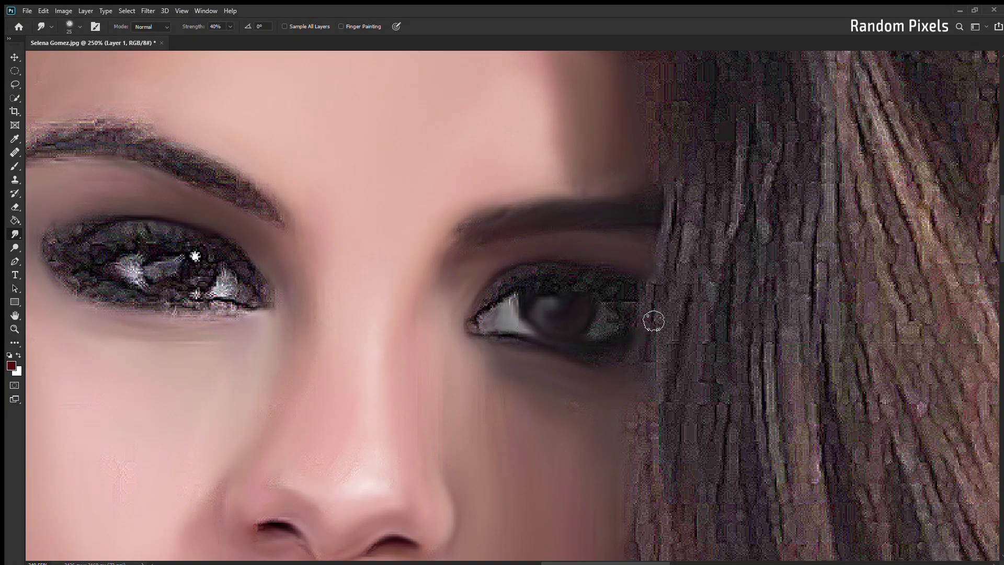
Step: Smooth the left iris into a round shape and darken the upper lid into a smoky band
scroll(648, 313, down, 3)
scroll(643, 306, up, 3)
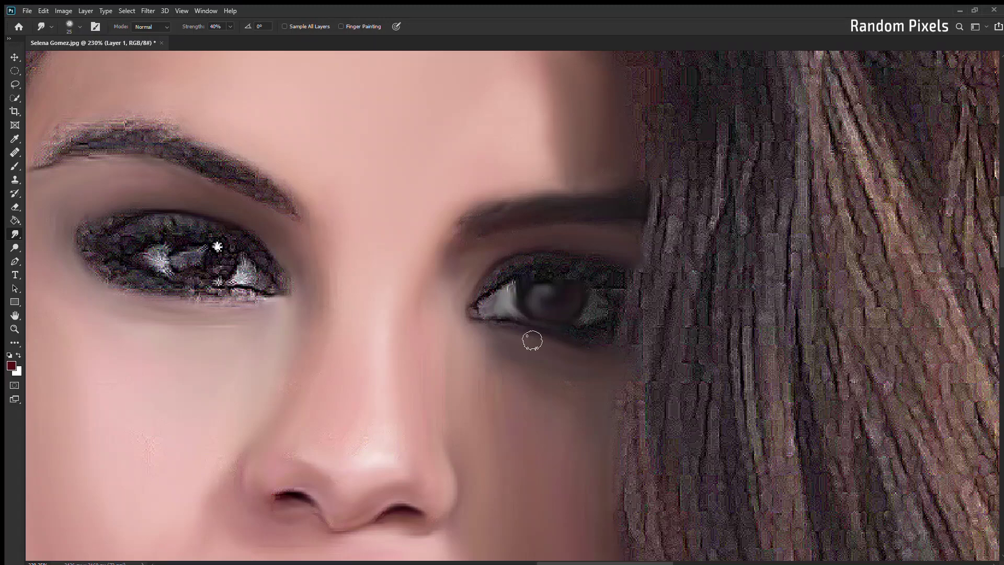
scroll(489, 340, down, 1)
scroll(489, 340, up, 3)
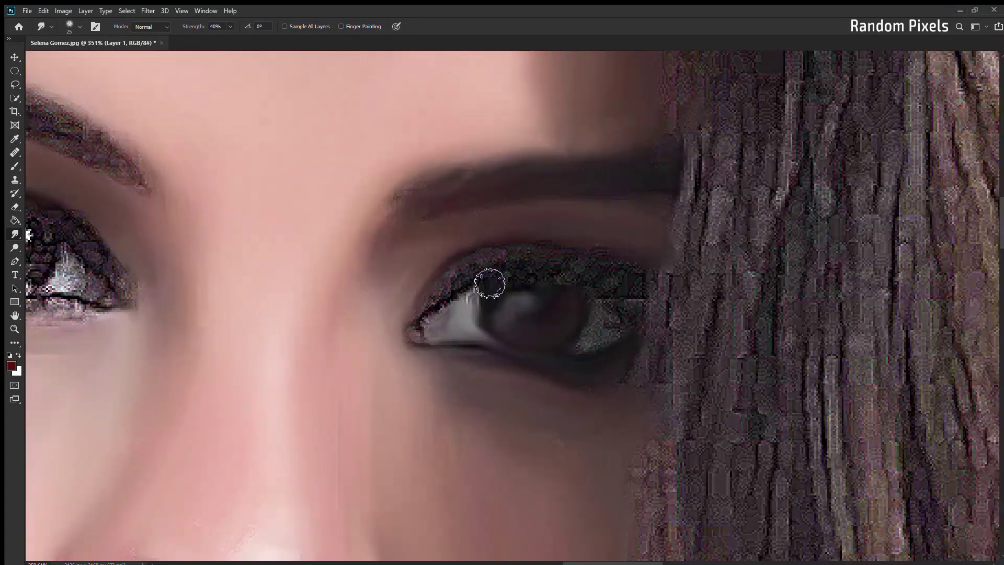
scroll(559, 293, down, 2)
scroll(601, 324, up, 1)
scroll(568, 362, up, 1)
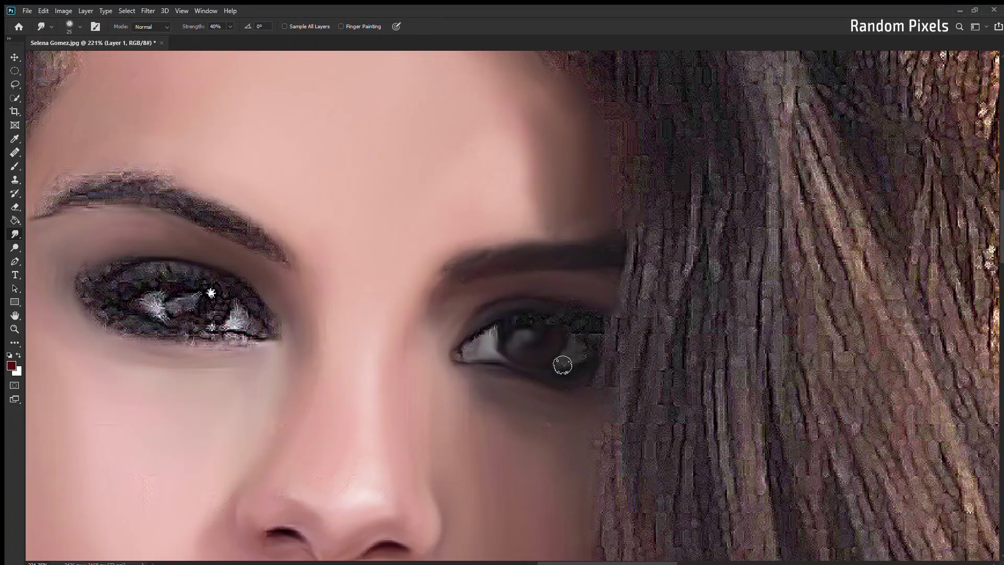
scroll(544, 340, up, 2)
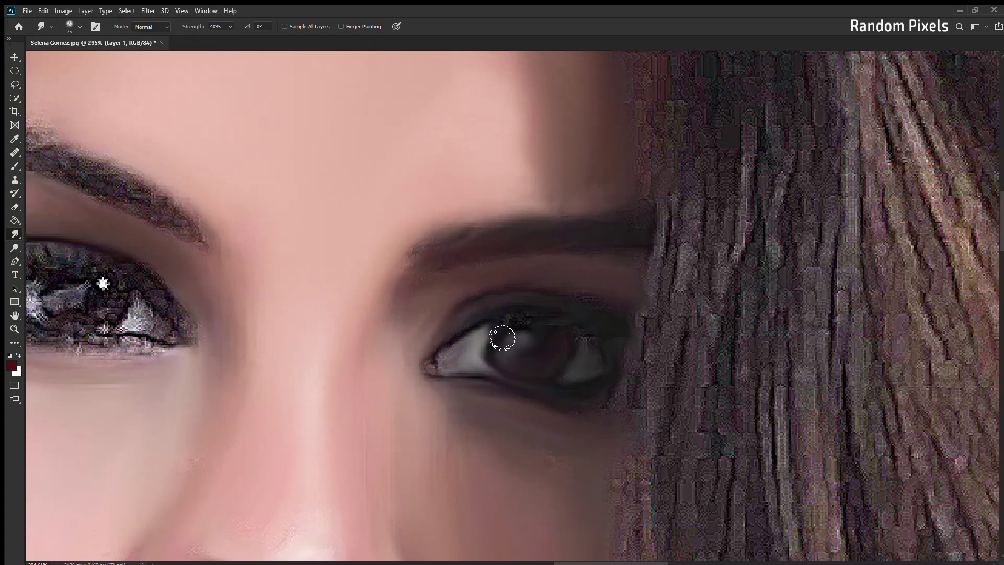
scroll(502, 334, up, 1)
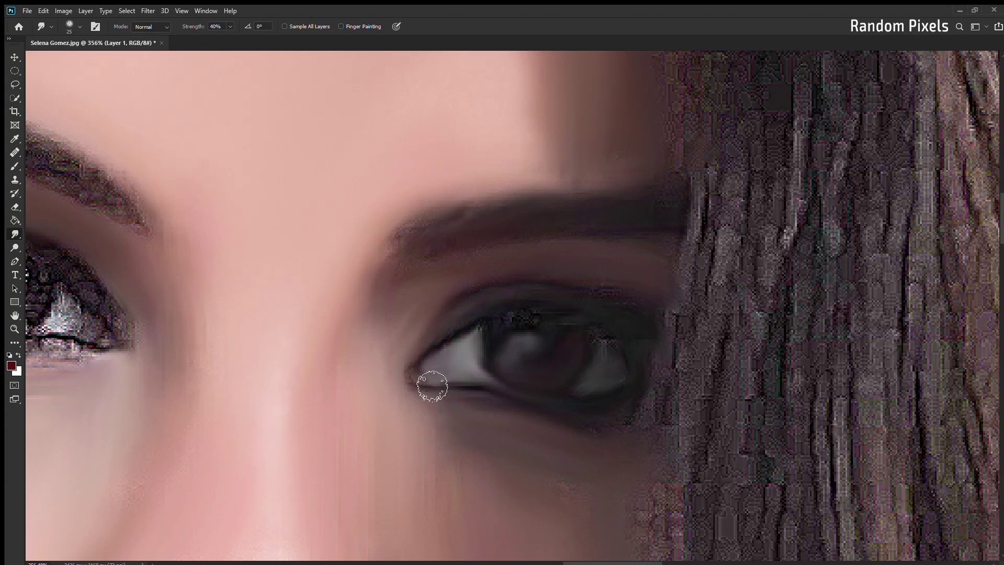
scroll(606, 338, down, 5)
scroll(522, 335, up, 2)
scroll(554, 351, up, 1)
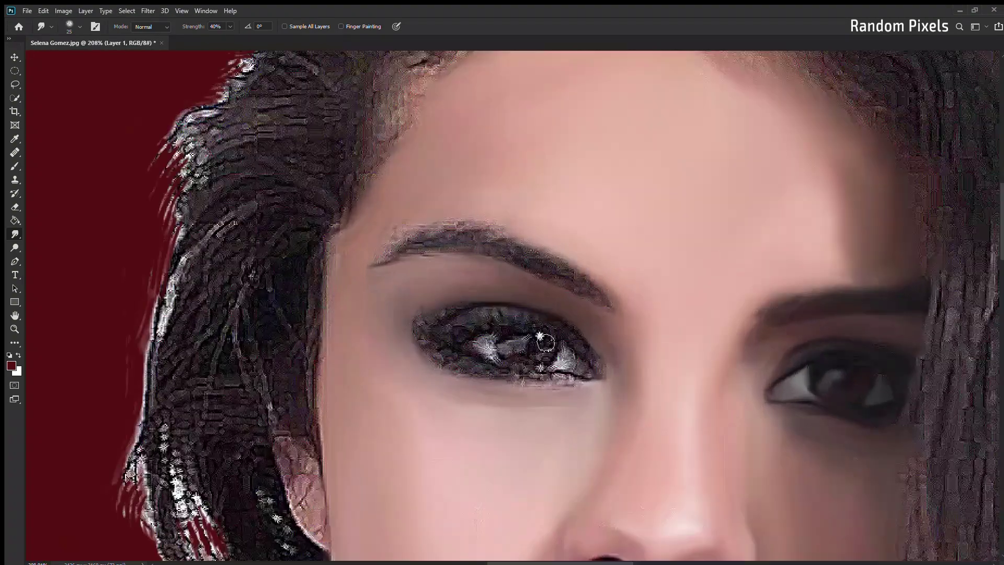
mouse_move(554, 352)
mouse_down()
mouse_move(528, 346)
mouse_move(509, 385)
mouse_move(435, 343)
mouse_up()
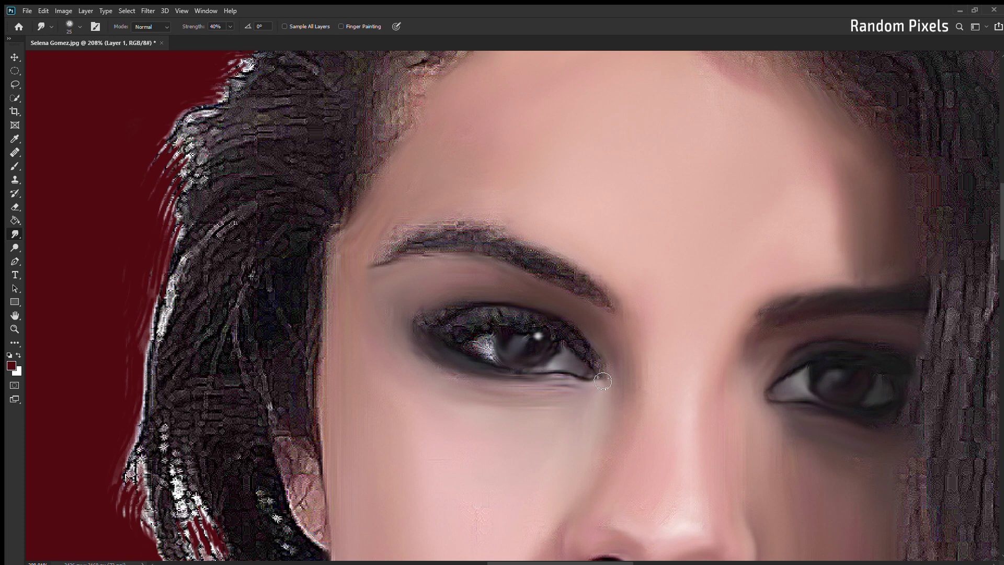
mouse_move(599, 364)
mouse_down()
mouse_move(450, 326)
mouse_move(455, 303)
mouse_up()
mouse_move(398, 329)
mouse_down()
mouse_move(509, 329)
mouse_move(587, 361)
mouse_move(471, 350)
mouse_move(526, 357)
mouse_up()
scroll(587, 361, up, 1)
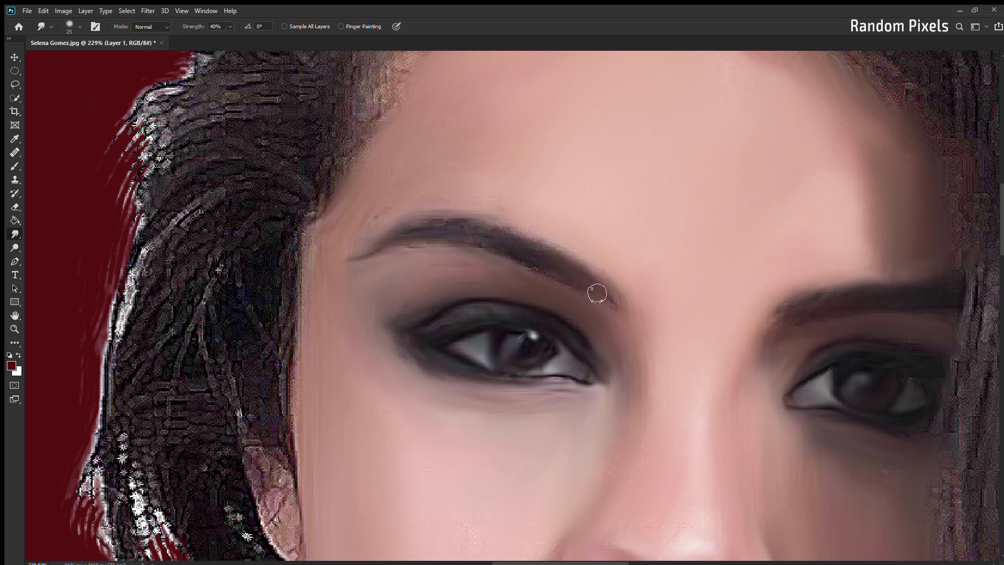
scroll(533, 282, right, 3)
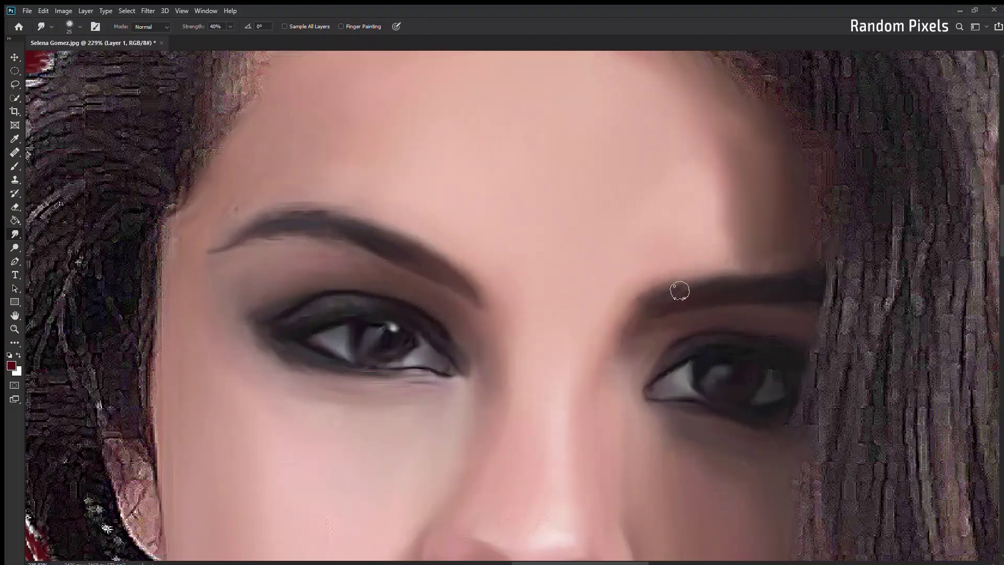
scroll(834, 248, down, 3)
scroll(523, 357, up, 1)
scroll(523, 357, up, 1)
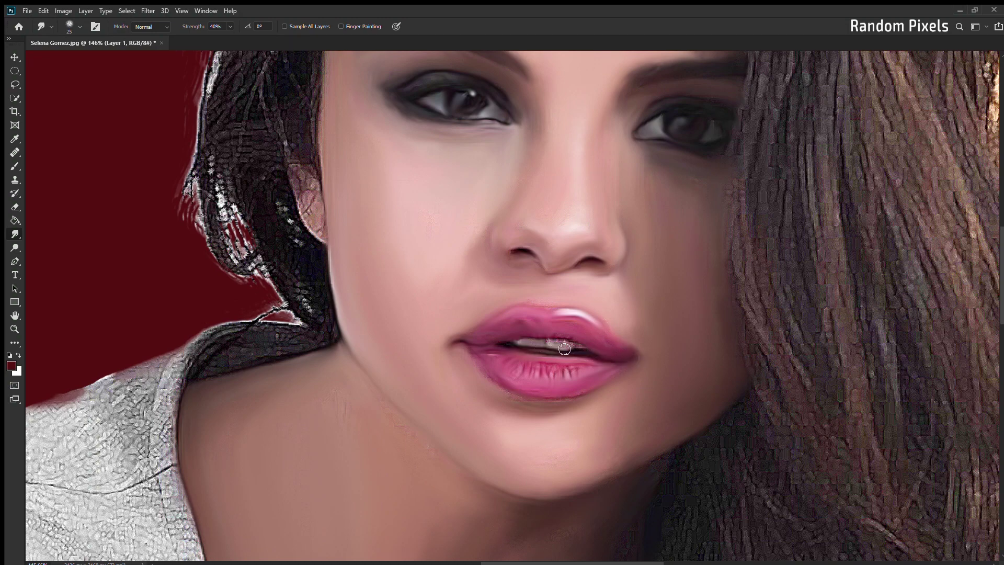
Step: Fit the whole portrait on screen with Ctrl+0 to review the retouching
key(ctrl+0)
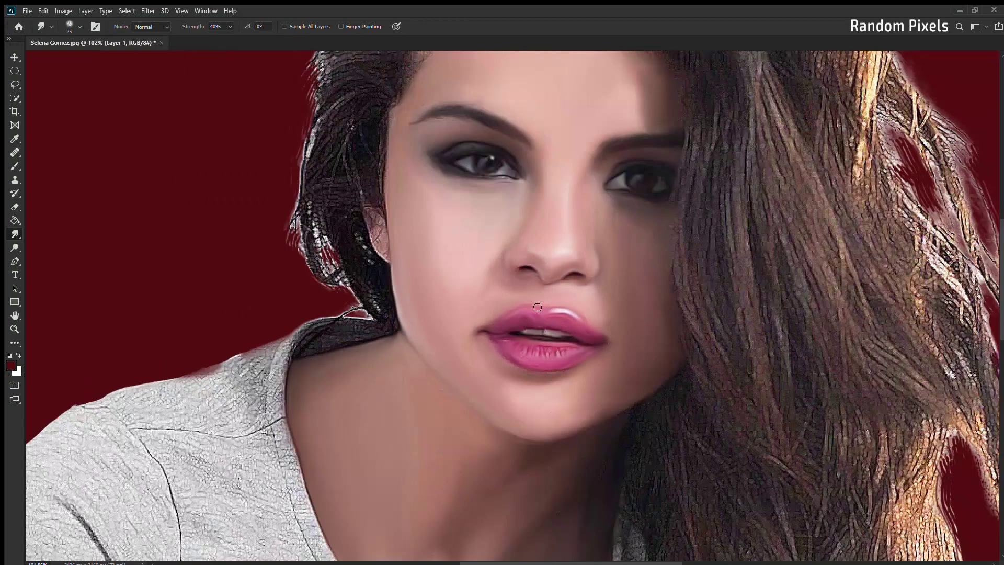
scroll(534, 344, up, 5)
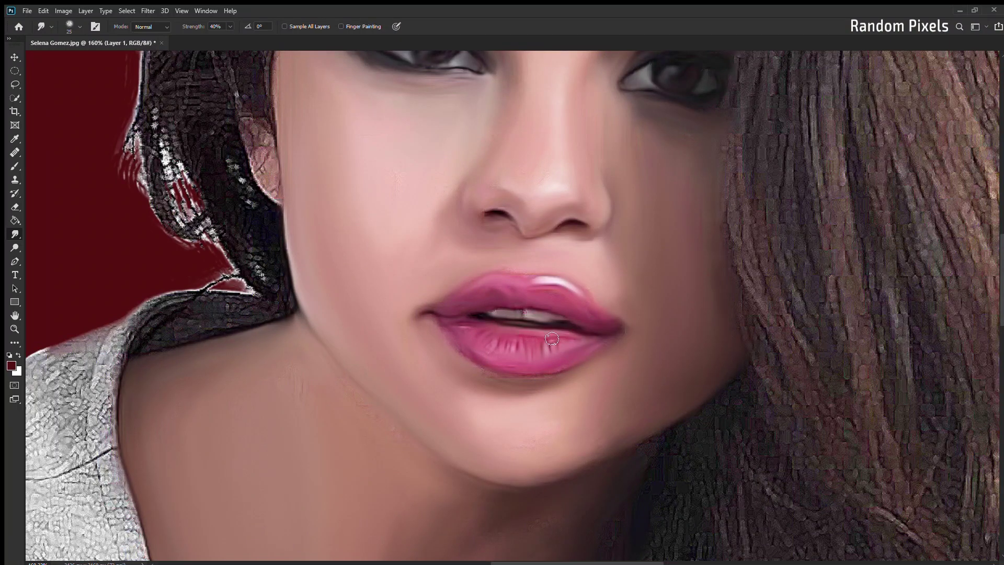
key(ctrl+0)
scroll(605, 369, down, 2)
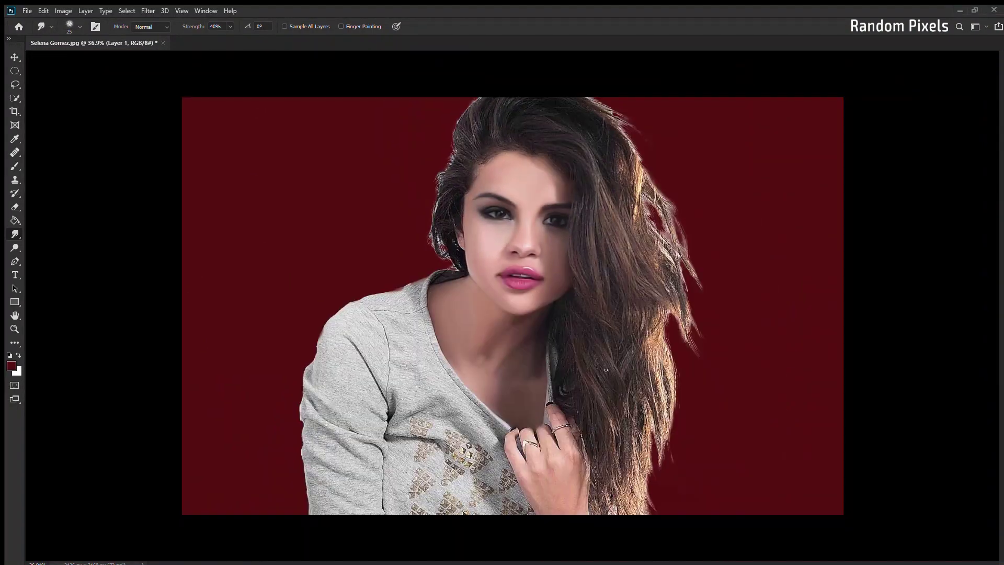
Step: Crop outward to add empty canvas space above and below the portrait
key(c)
drag(530, 370, 529, 412)
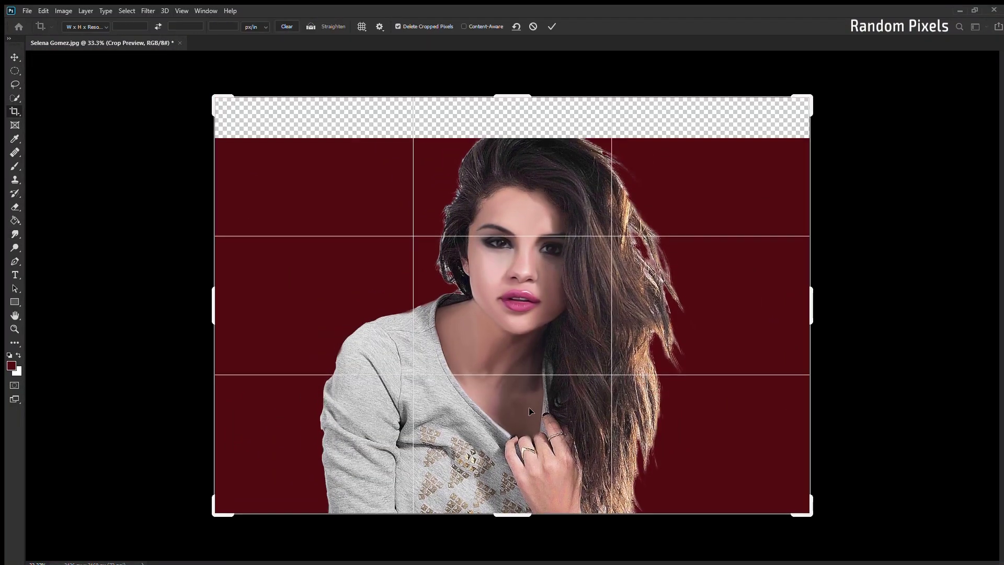
drag(515, 514, 520, 530)
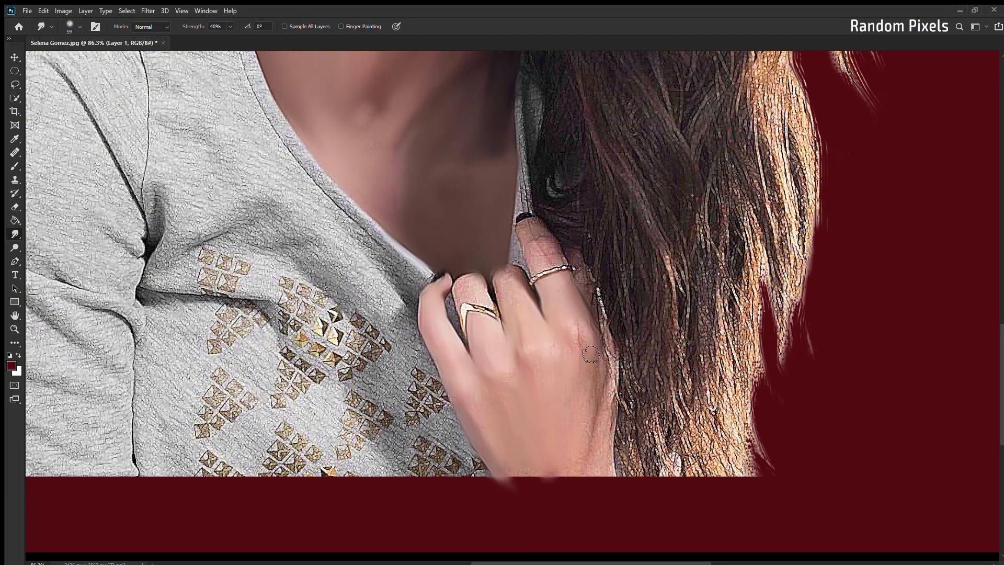
Step: Smudge the hand's edge beside the hair and the image's bottom-right edge
scroll(584, 387, up, 1)
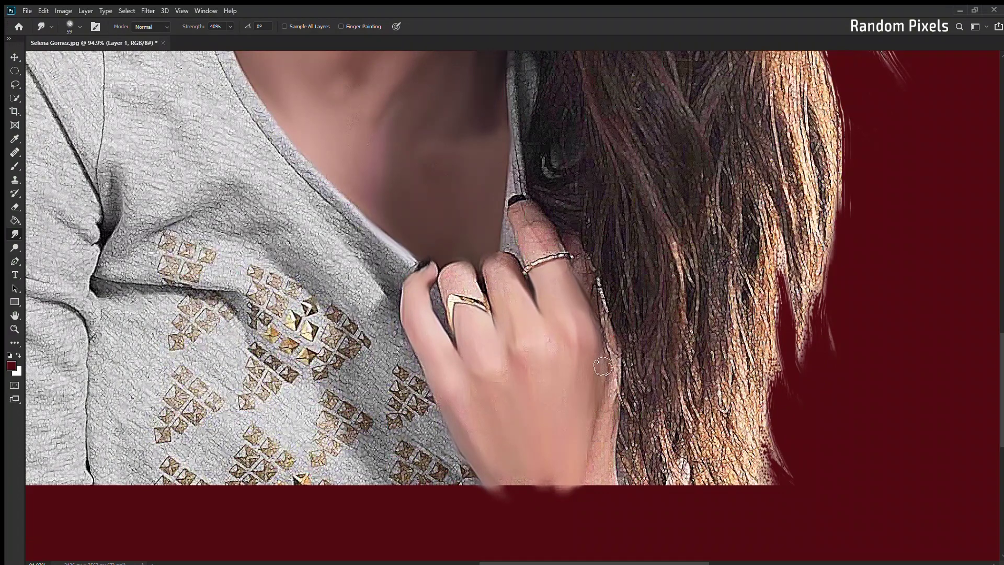
drag(619, 402, 606, 448)
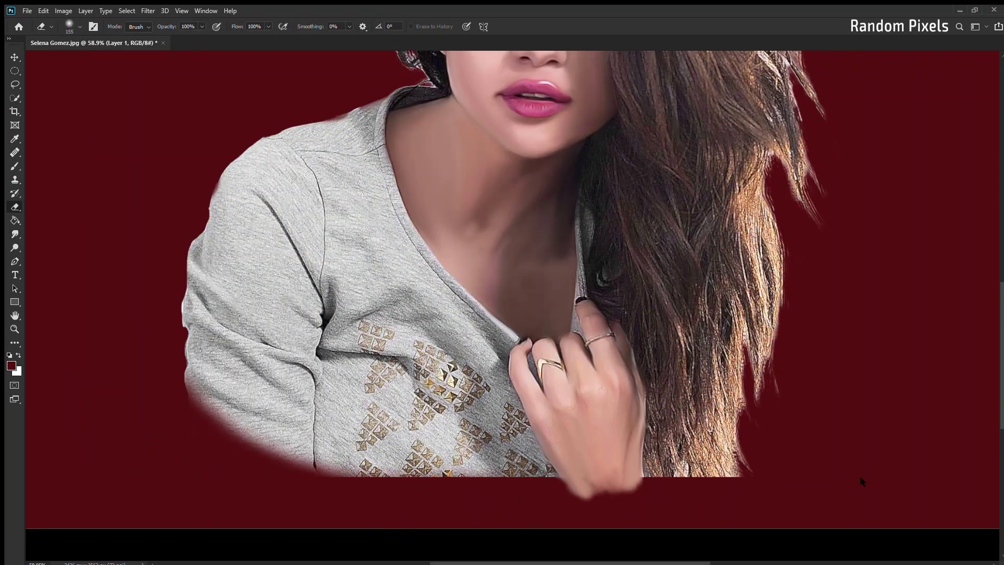
mouse_move(693, 505)
mouse_down()
mouse_move(752, 487)
mouse_move(757, 465)
mouse_move(688, 484)
mouse_move(728, 464)
mouse_up()
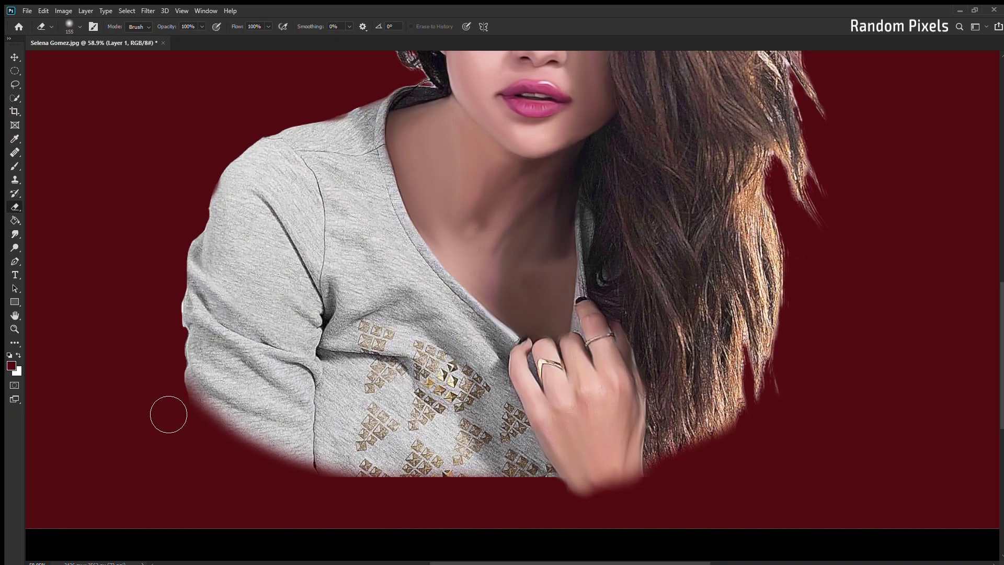
Step: Softly erase the bottom edges of the hair and shirt
drag(164, 410, 439, 493)
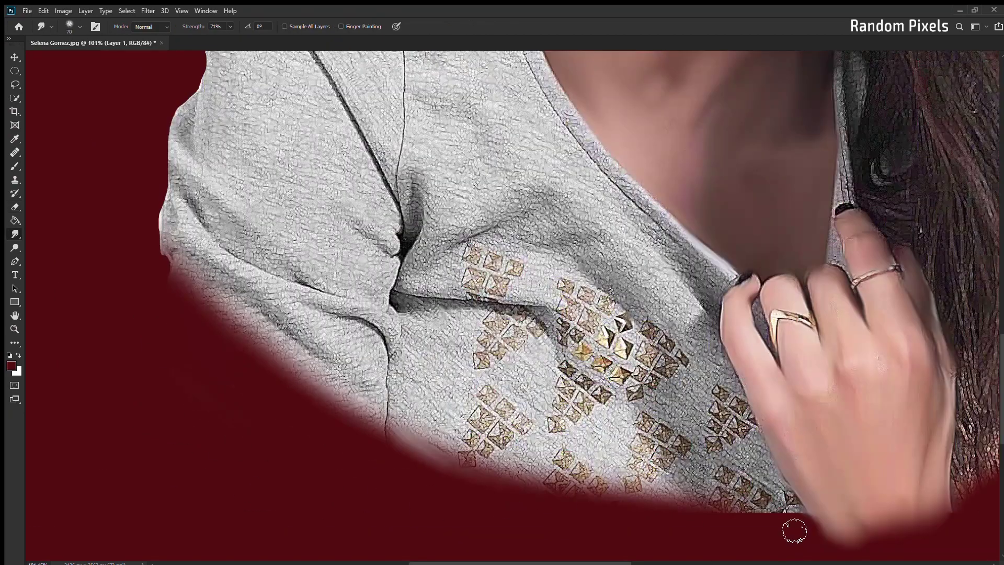
mouse_move(795, 527)
mouse_down()
mouse_move(697, 496)
mouse_move(727, 489)
mouse_move(617, 512)
mouse_up()
mouse_move(696, 502)
mouse_down()
mouse_move(507, 497)
mouse_move(529, 475)
mouse_move(406, 466)
mouse_move(418, 460)
mouse_move(396, 405)
mouse_move(470, 496)
mouse_move(512, 502)
mouse_up()
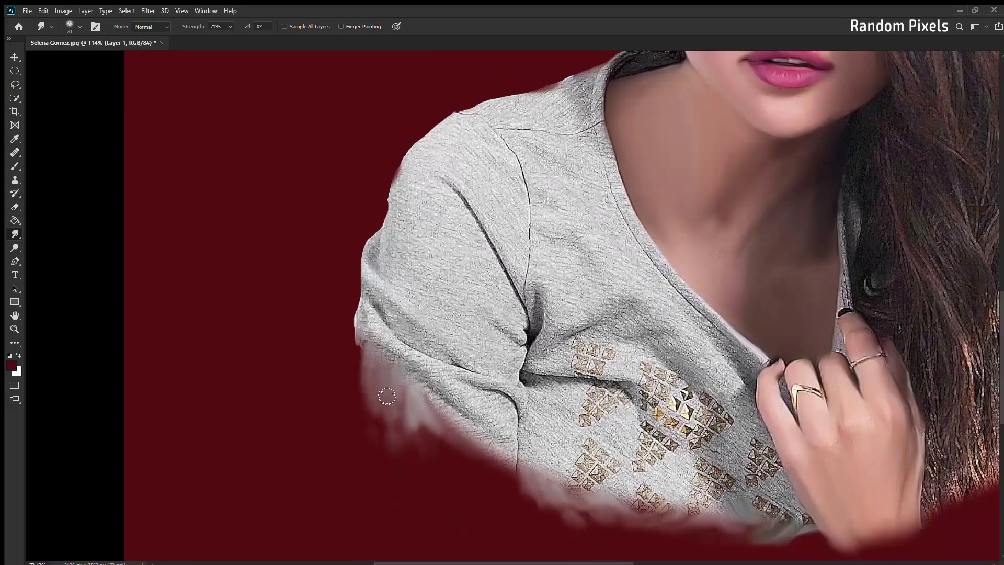
Step: Pull the shirt's lower edges into the dark red background with larger smudge strokes
mouse_move(359, 343)
mouse_down()
mouse_move(470, 413)
mouse_move(538, 496)
mouse_move(449, 428)
mouse_move(497, 427)
mouse_up()
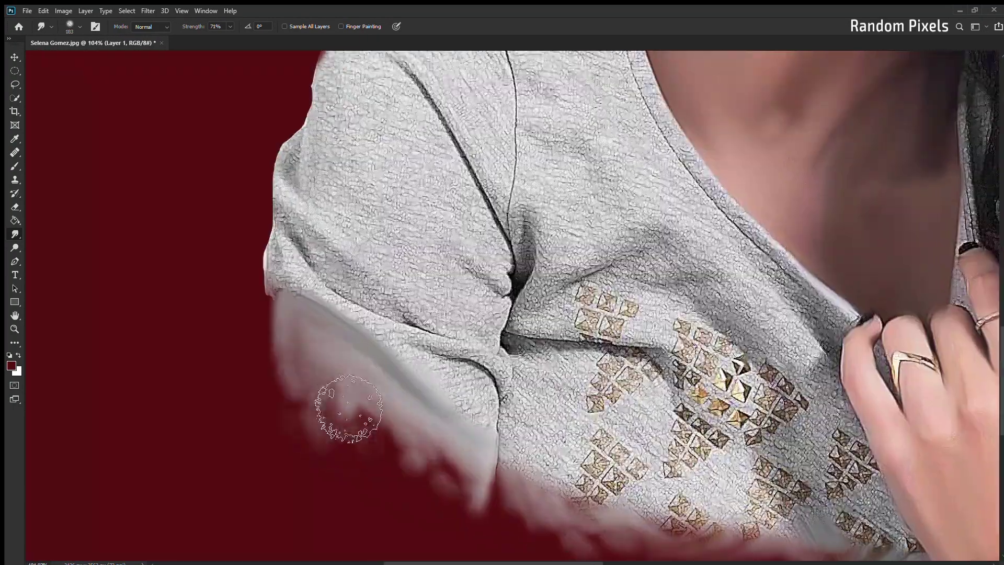
drag(336, 414, 408, 455)
drag(488, 478, 557, 498)
scroll(557, 498, right, 2)
scroll(568, 528, up, 2)
scroll(617, 527, right, 8)
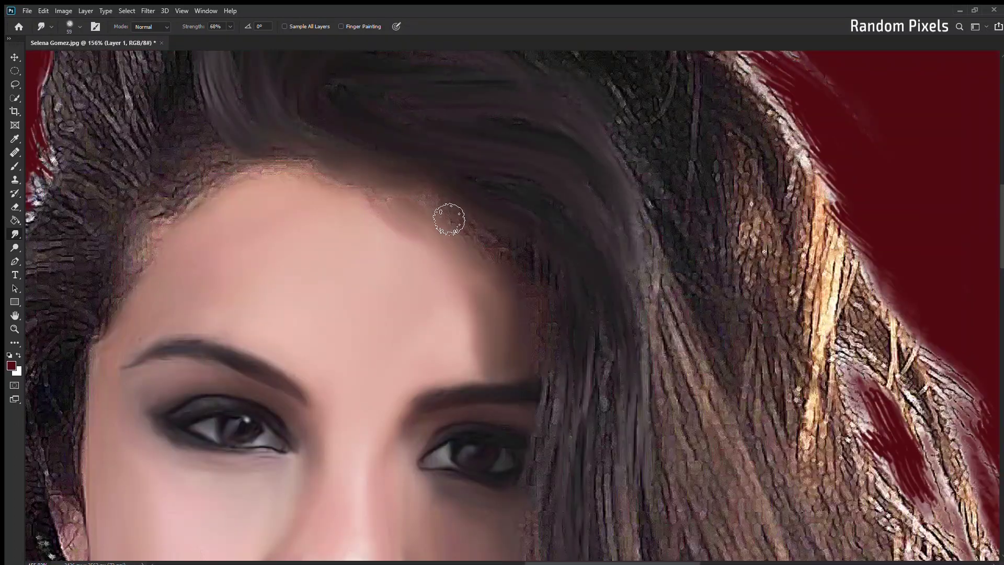
Step: Sweep the light-brown hair on the right into smooth strands at 68% strength
scroll(523, 203, down, 3)
scroll(540, 258, down, 2)
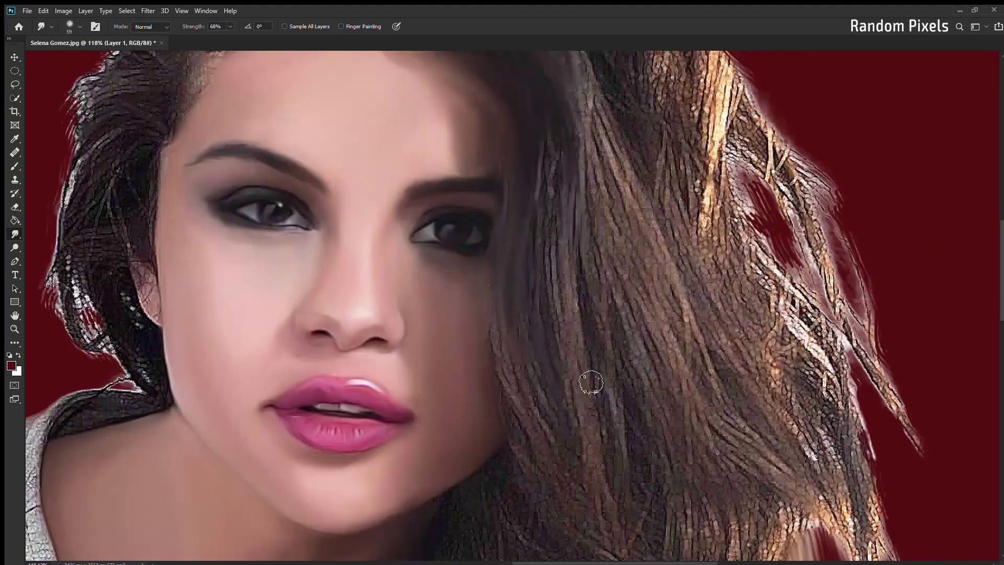
scroll(587, 381, down, 1)
scroll(531, 345, up, 2)
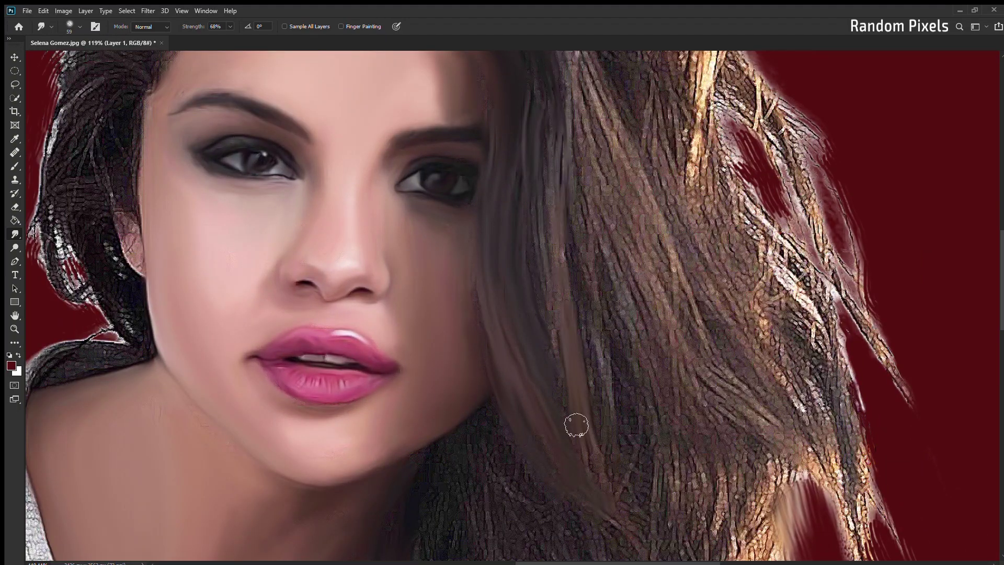
scroll(573, 423, down, 1)
scroll(596, 245, down, 2)
scroll(575, 183, up, 1)
scroll(517, 152, up, 1)
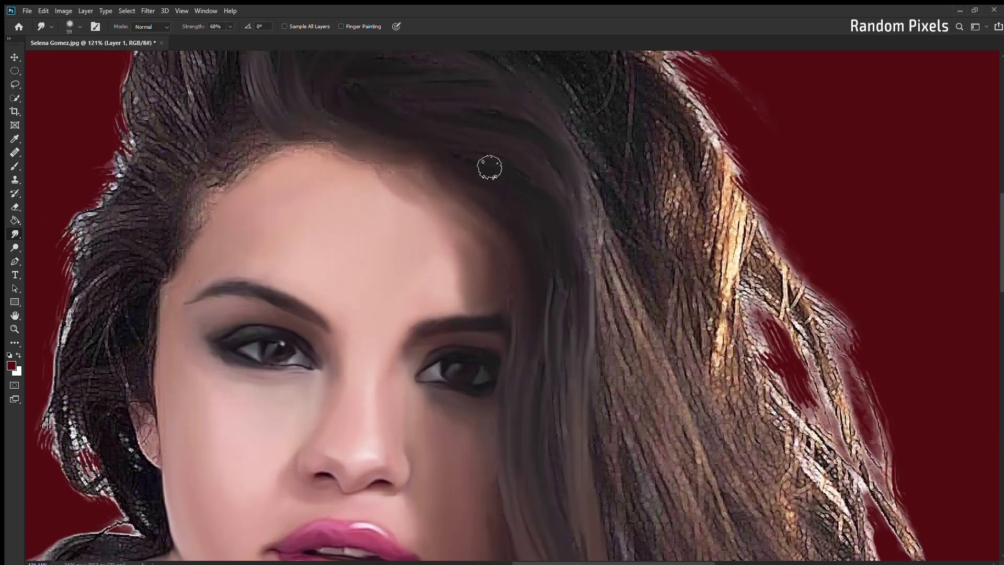
scroll(528, 209, up, 1)
scroll(566, 402, down, 1)
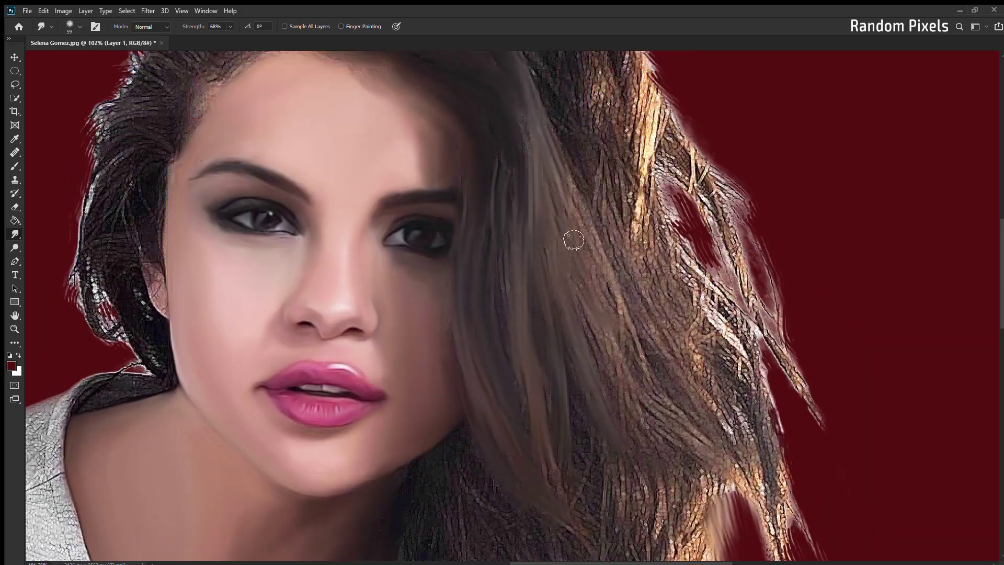
scroll(612, 386, down, 1)
scroll(609, 340, down, 1)
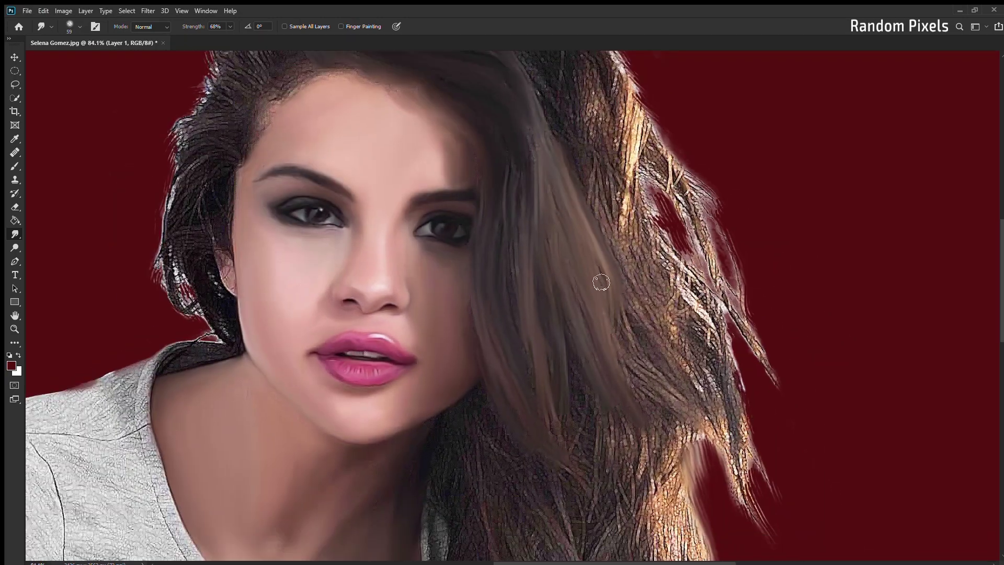
scroll(601, 282, down, 1)
scroll(617, 492, down, 1)
scroll(633, 329, up, 2)
drag(637, 332, 704, 470)
drag(624, 334, 676, 426)
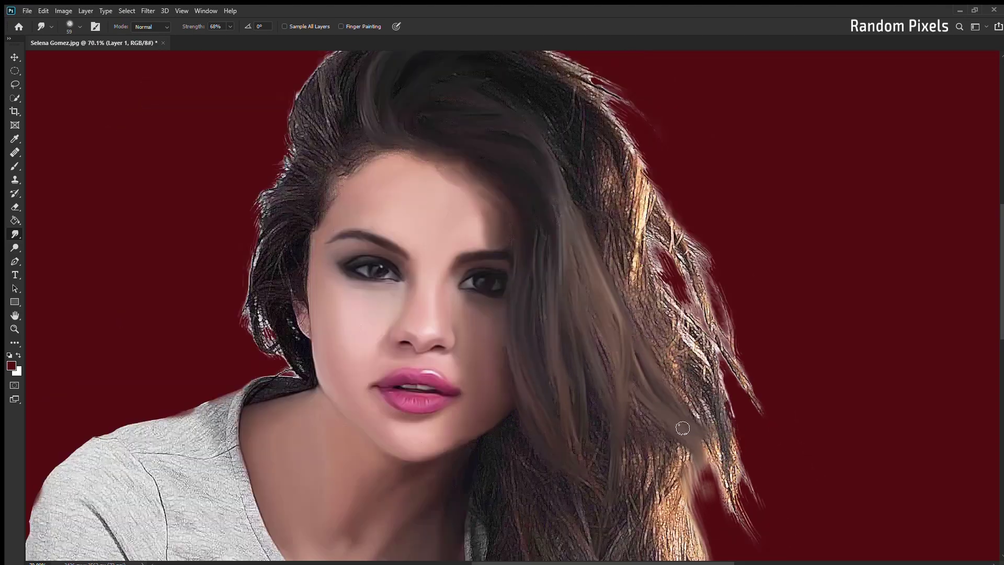
Step: Draw dark hair down along the neck edge and smooth the strands beside it
scroll(628, 377, down, 1)
scroll(586, 324, up, 1)
scroll(542, 279, down, 2)
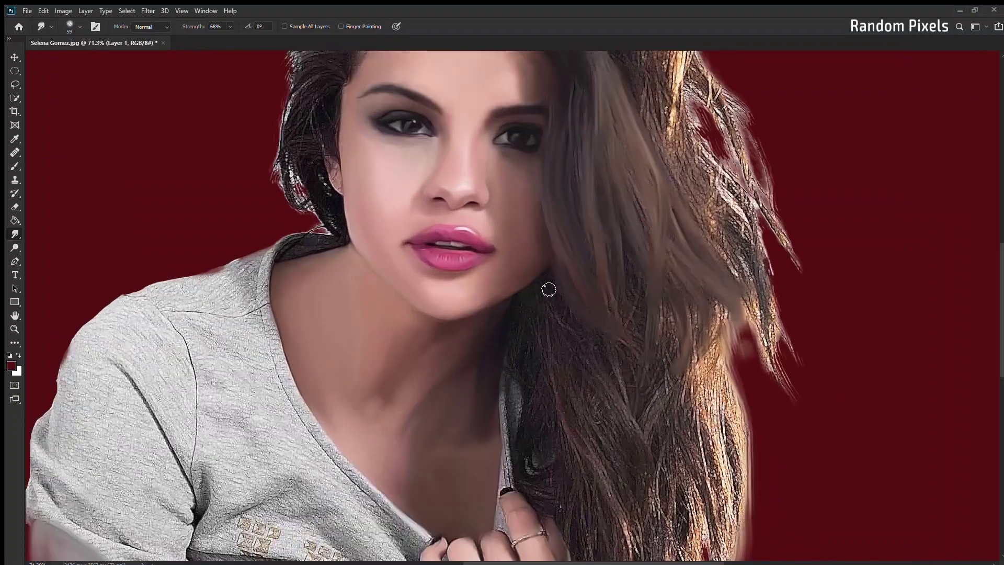
scroll(542, 278, up, 2)
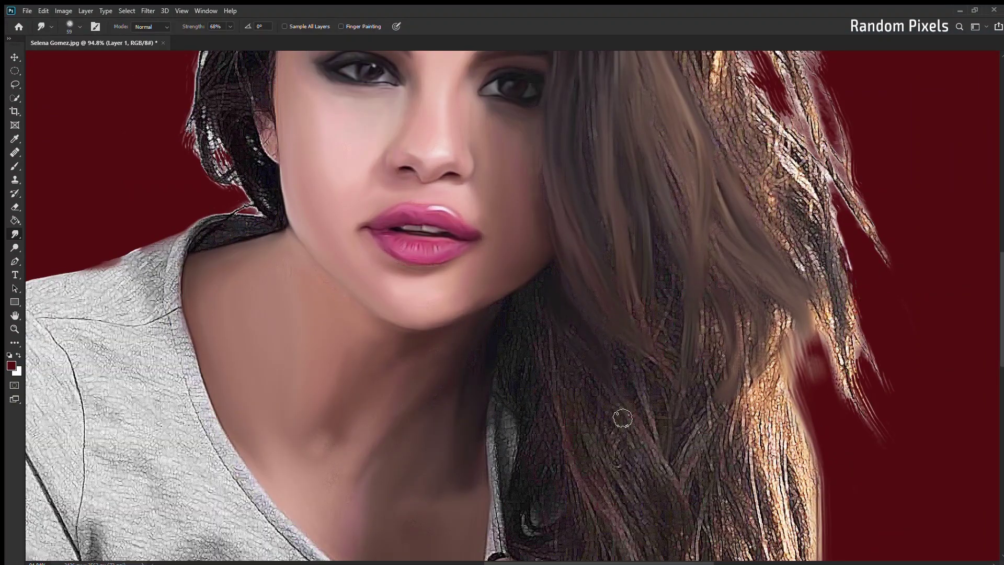
scroll(521, 309, down, 1)
scroll(560, 399, up, 1)
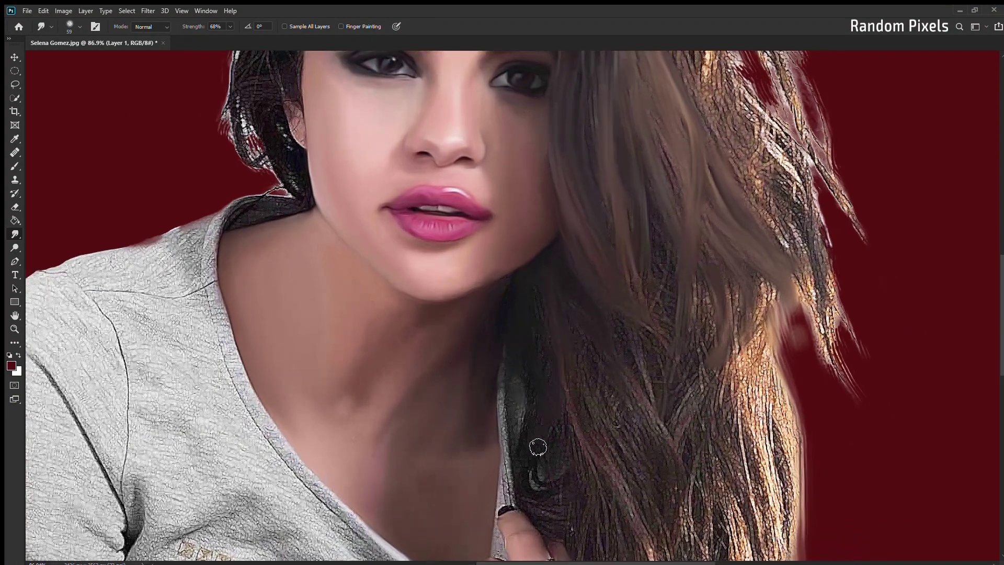
scroll(560, 399, up, 2)
drag(520, 291, 521, 453)
scroll(533, 304, down, 3)
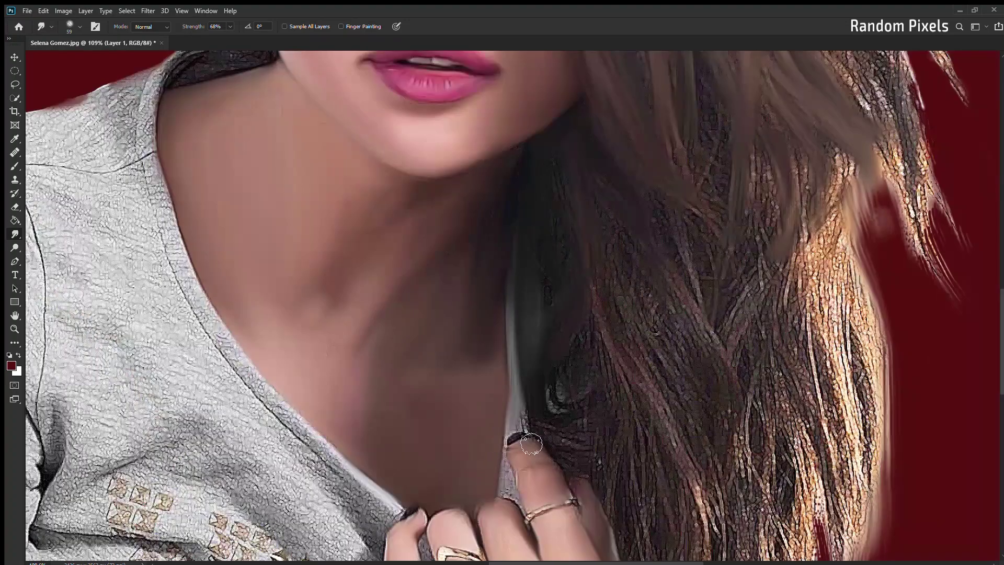
scroll(517, 240, up, 2)
scroll(580, 281, down, 2)
scroll(643, 366, up, 2)
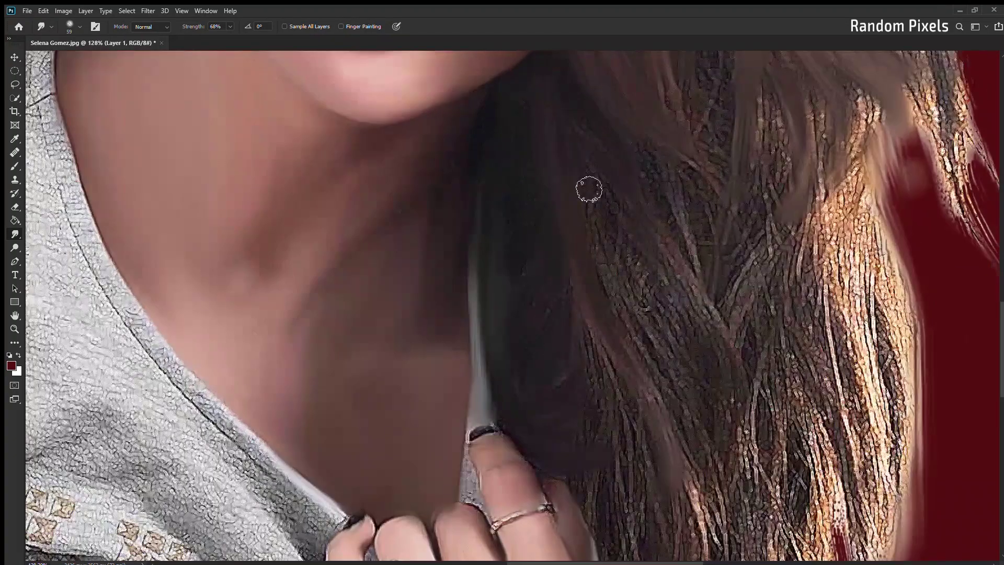
drag(619, 162, 693, 274)
scroll(694, 274, down, 2)
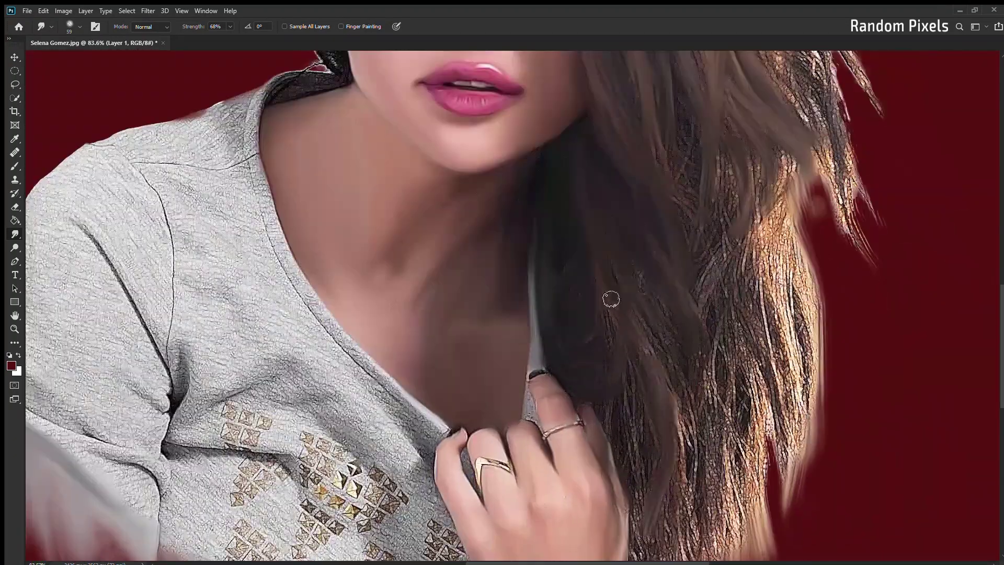
Step: Smudge the lower right hair into the red background at 68% strength
scroll(694, 383, down, 1)
scroll(694, 383, up, 1)
drag(643, 413, 695, 470)
scroll(696, 460, down, 2)
scroll(702, 466, up, 1)
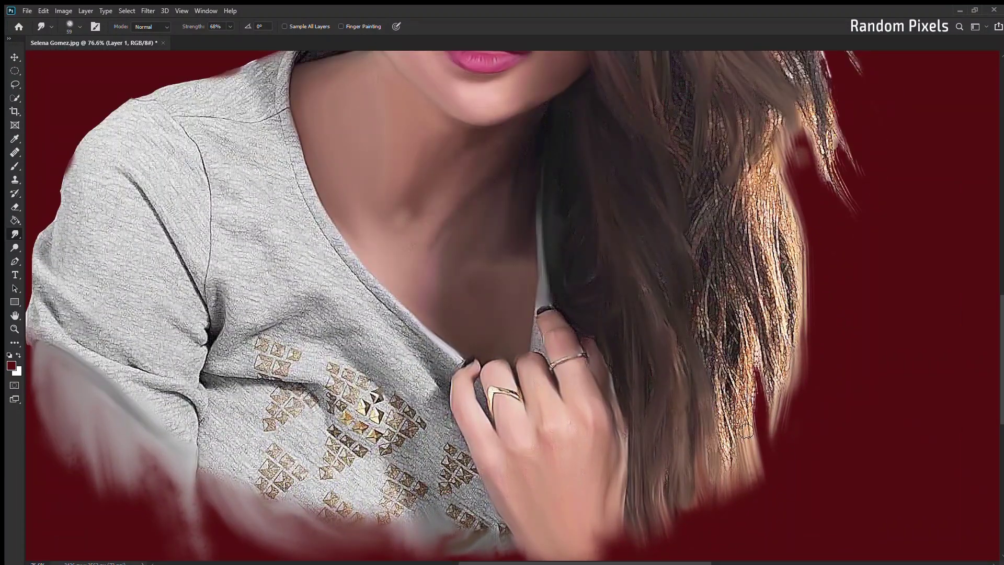
scroll(695, 345, up, 1)
scroll(569, 313, up, 1)
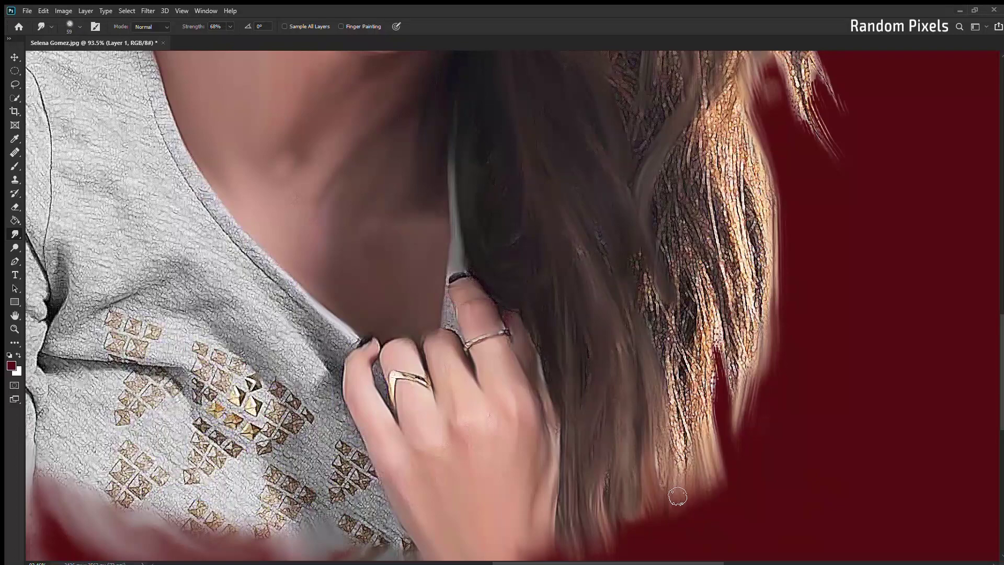
scroll(673, 312, down, 1)
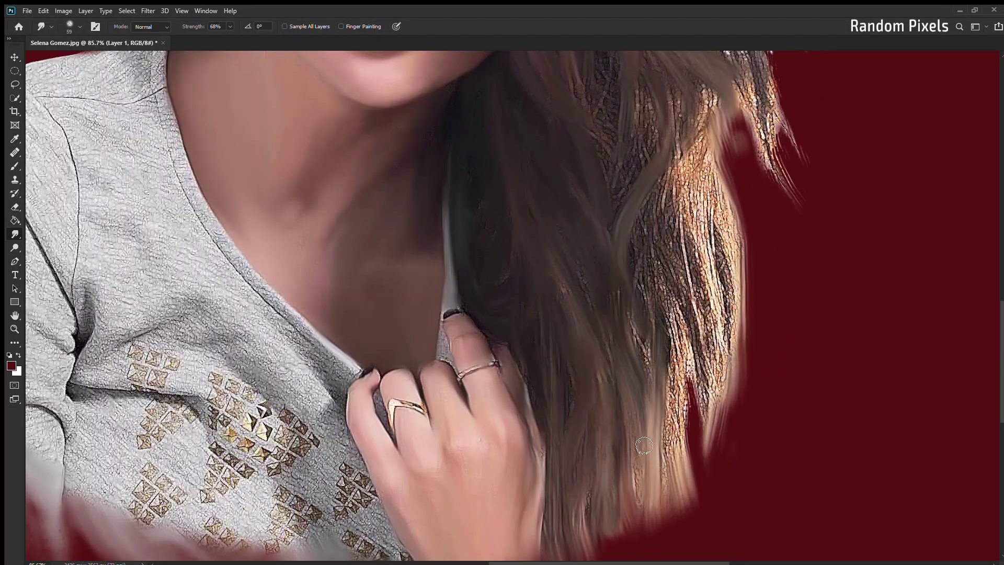
scroll(644, 445, up, 1)
scroll(567, 341, up, 1)
scroll(540, 182, up, 1)
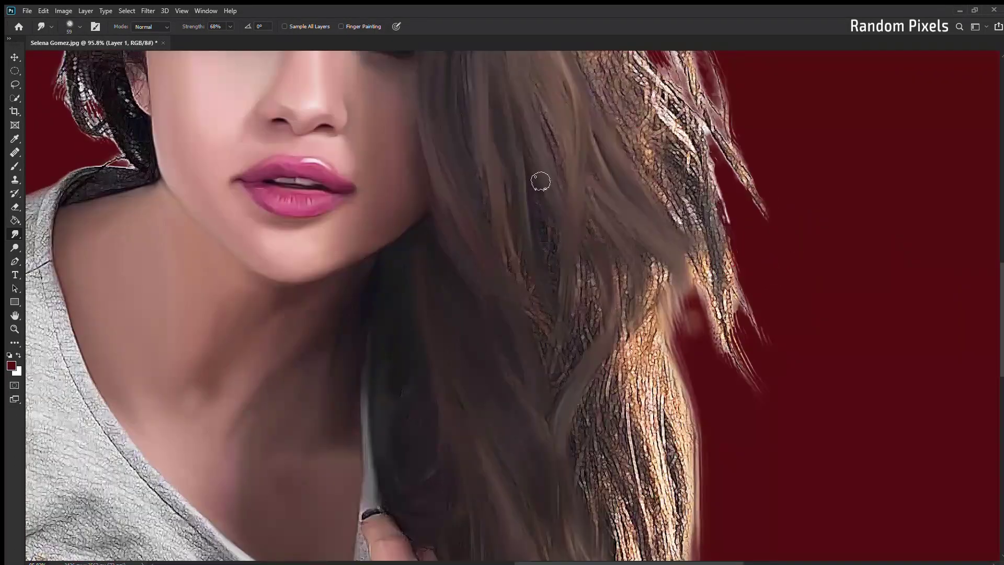
Step: Smooth the textured hair strands to the right of the face into soft strokes
drag(585, 324, 592, 245)
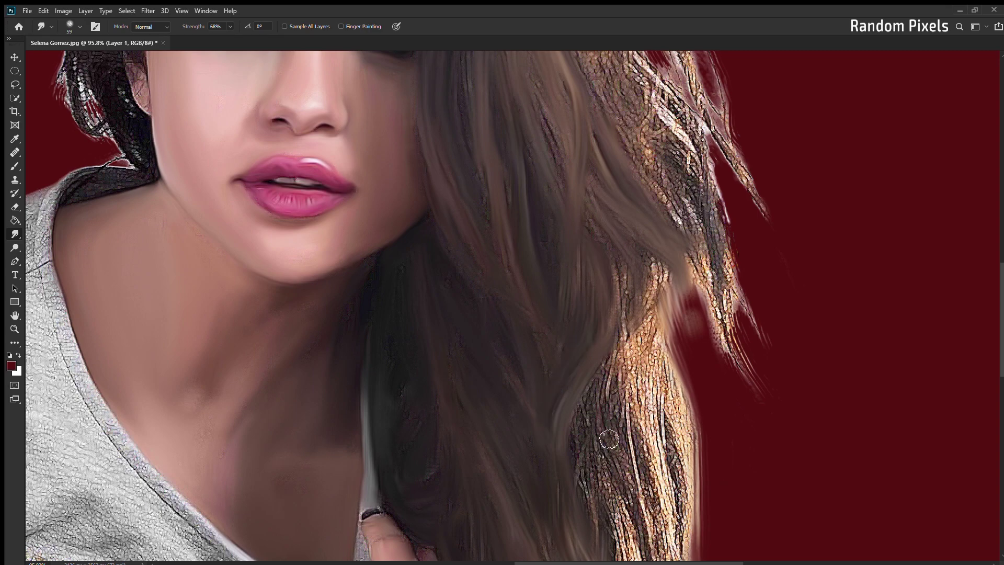
scroll(609, 439, down, 2)
drag(571, 392, 590, 470)
scroll(642, 460, up, 1)
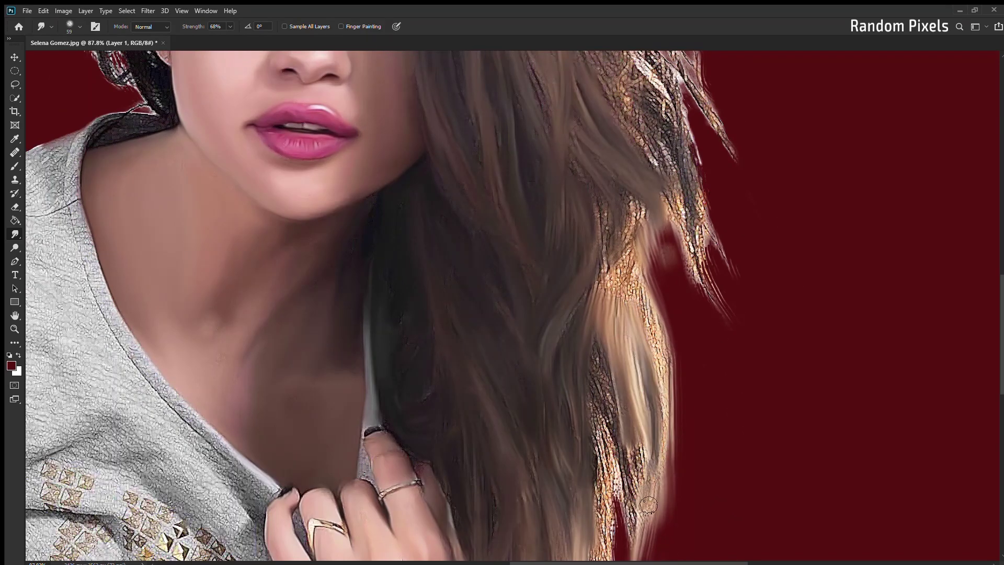
scroll(648, 492, up, 2)
scroll(648, 439, up, 2)
scroll(648, 376, up, 2)
scroll(648, 314, up, 2)
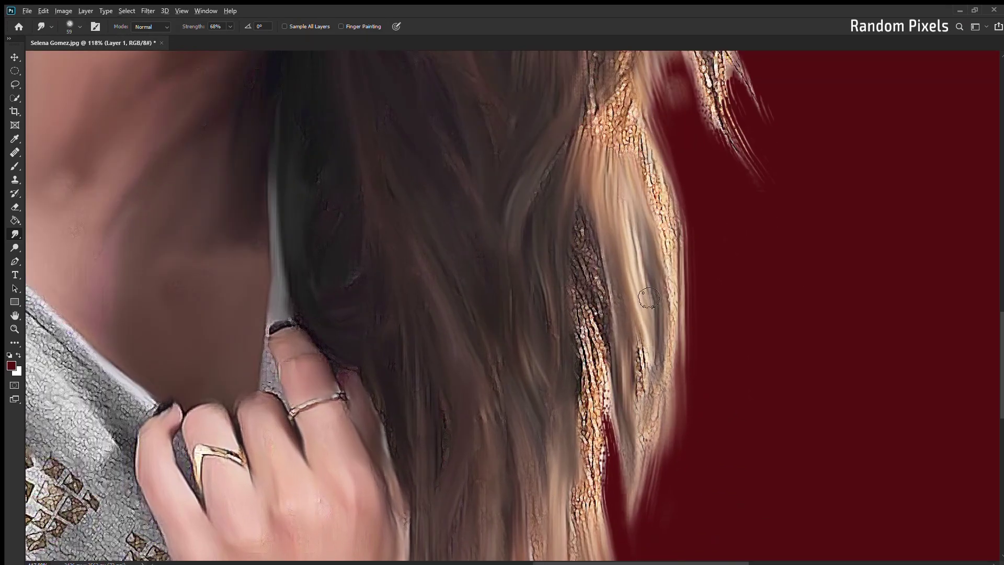
scroll(648, 298, down, 2)
scroll(615, 399, up, 1)
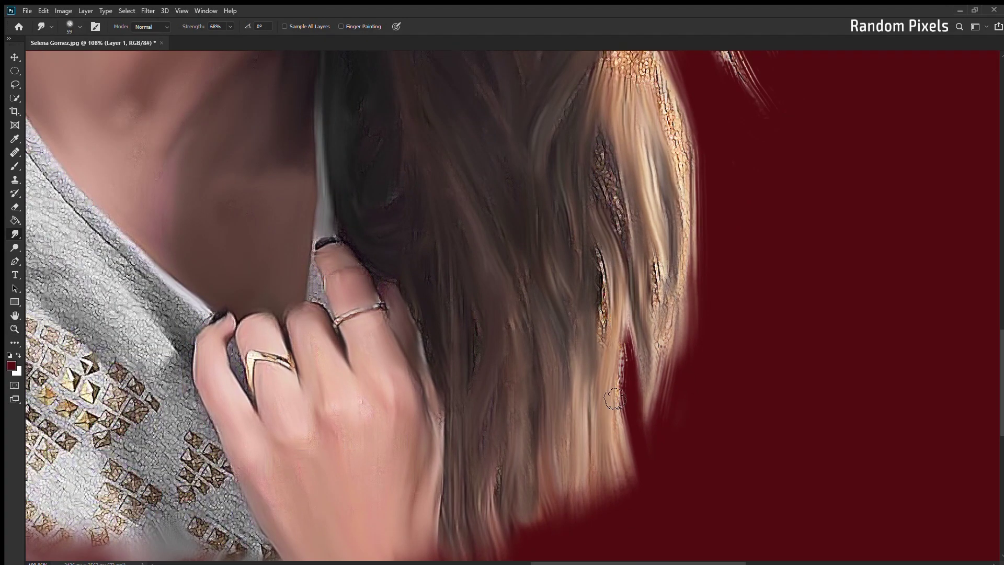
scroll(615, 399, up, 1)
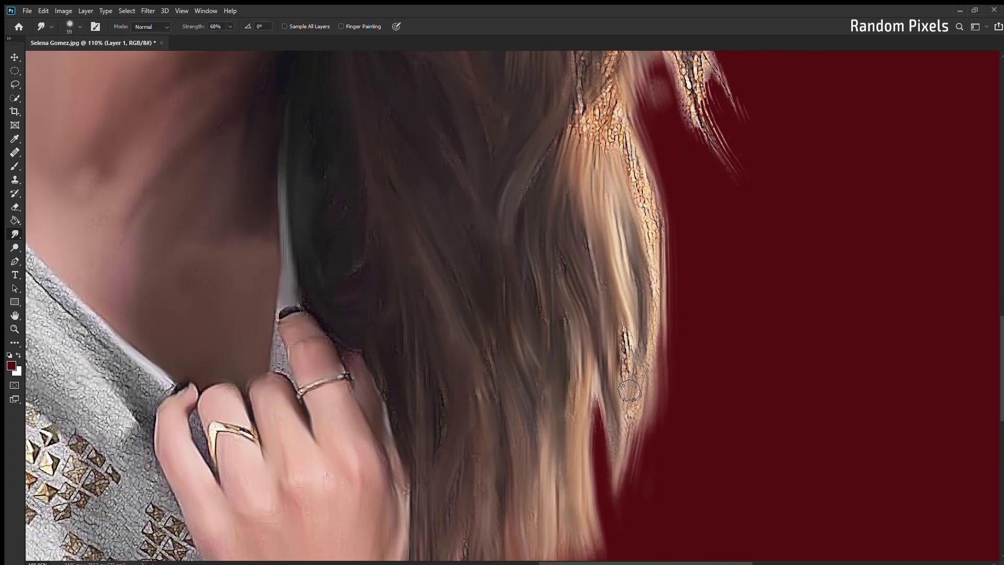
scroll(635, 314, down, 1)
scroll(644, 248, up, 2)
scroll(645, 248, down, 3)
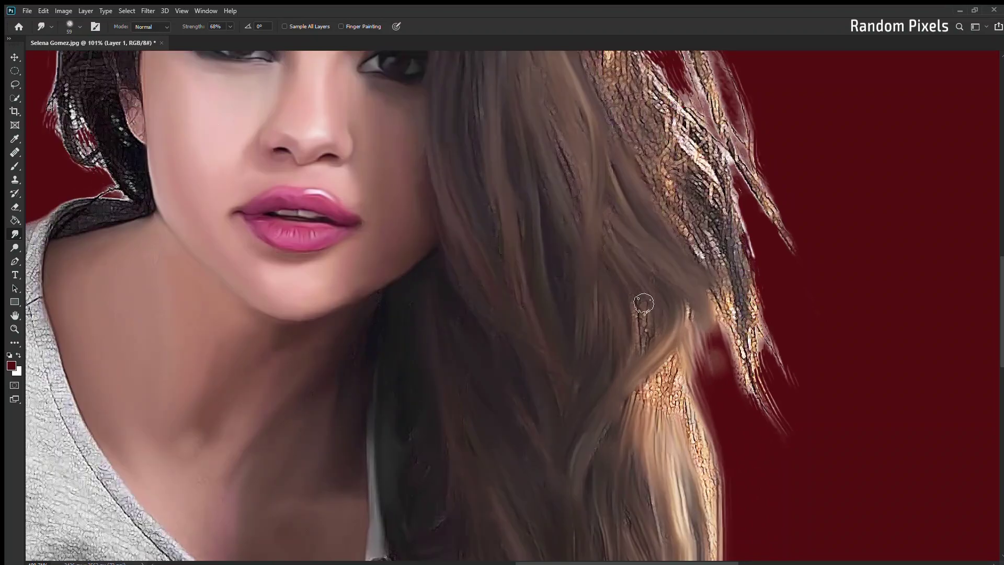
scroll(557, 208, down, 1)
scroll(660, 311, down, 2)
scroll(660, 311, up, 3)
scroll(627, 366, down, 1)
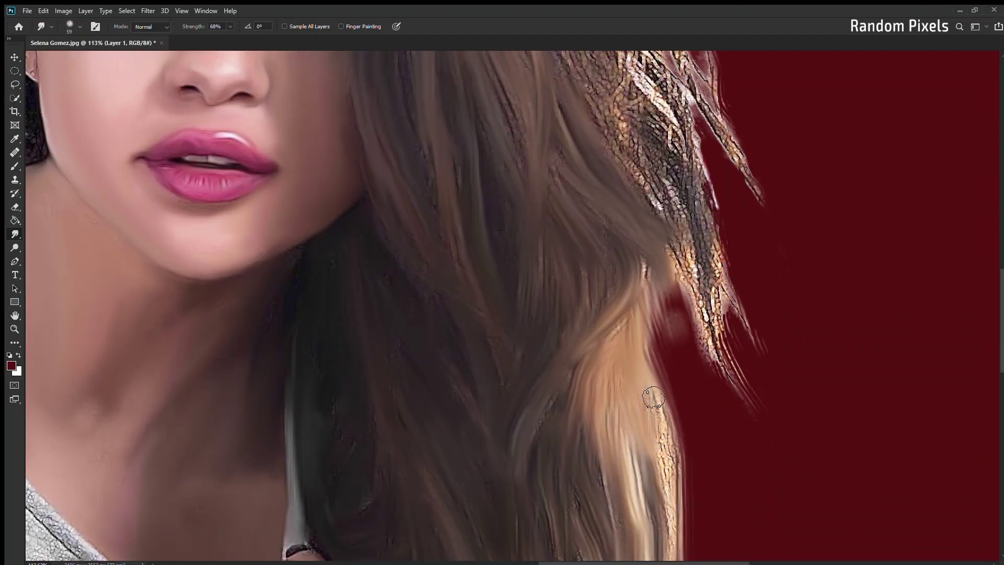
scroll(589, 440, up, 1)
scroll(589, 440, up, 1)
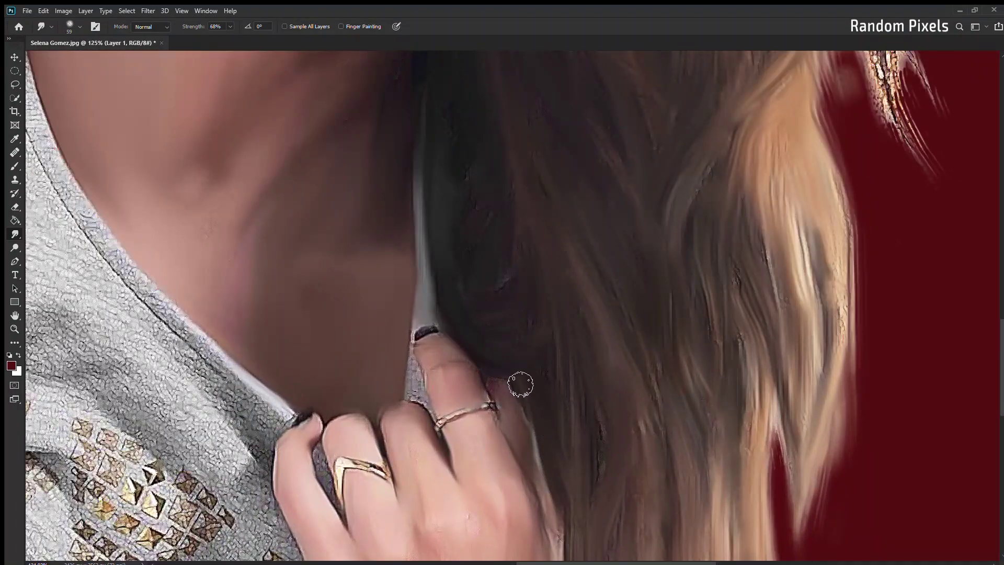
scroll(575, 372, down, 3)
scroll(652, 191, up, 3)
scroll(543, 219, up, 1)
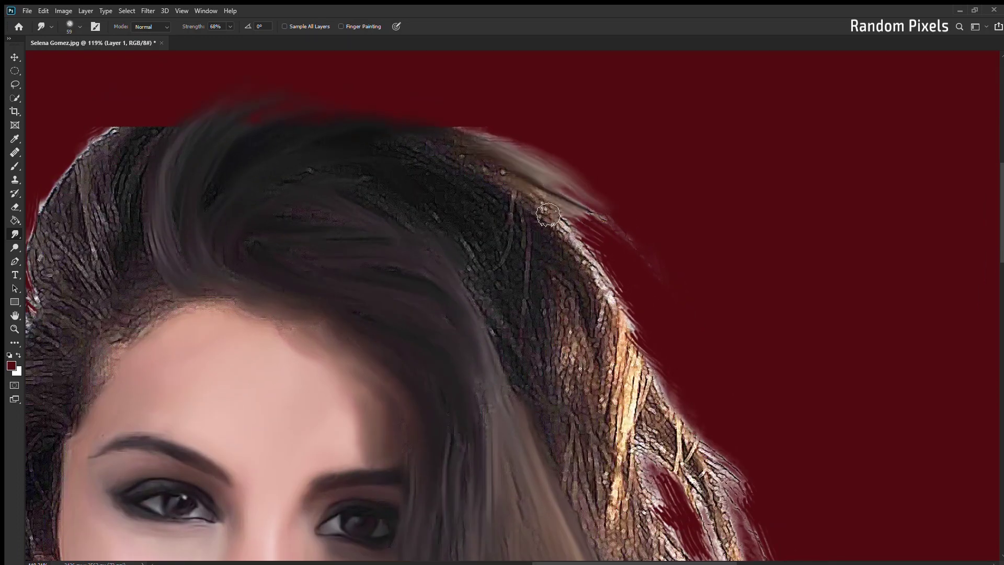
scroll(668, 239, down, 1)
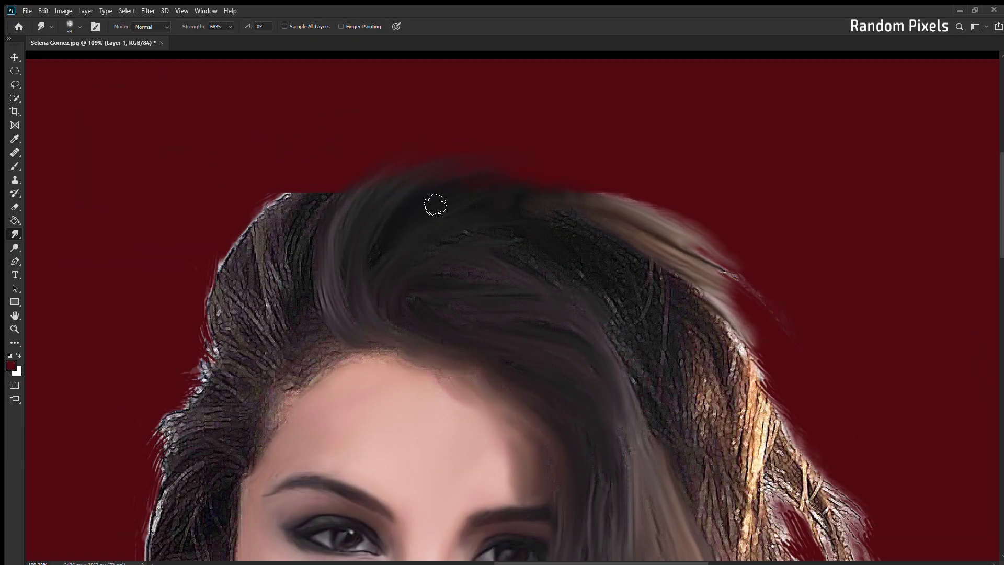
scroll(681, 211, up, 1)
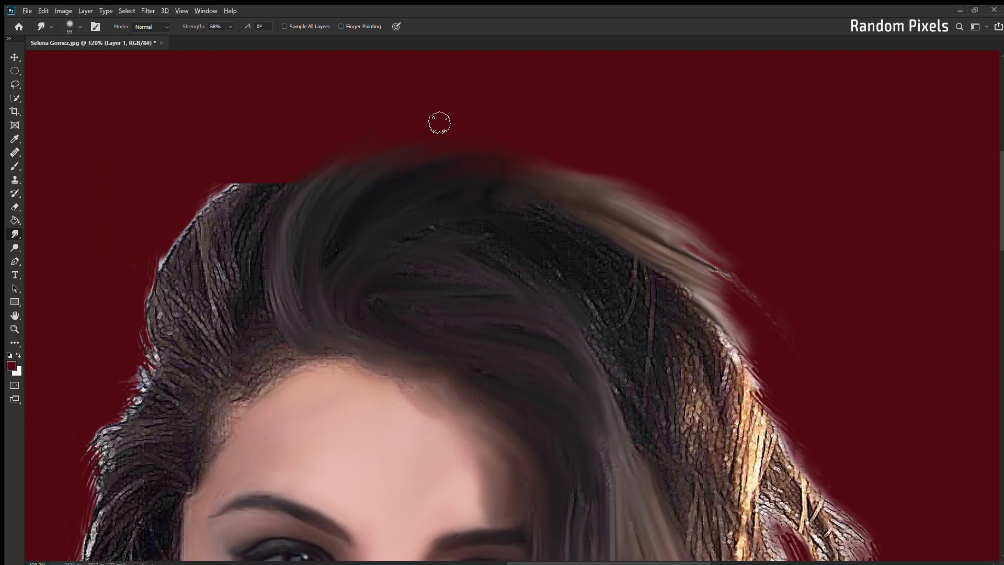
scroll(472, 172, down, 2)
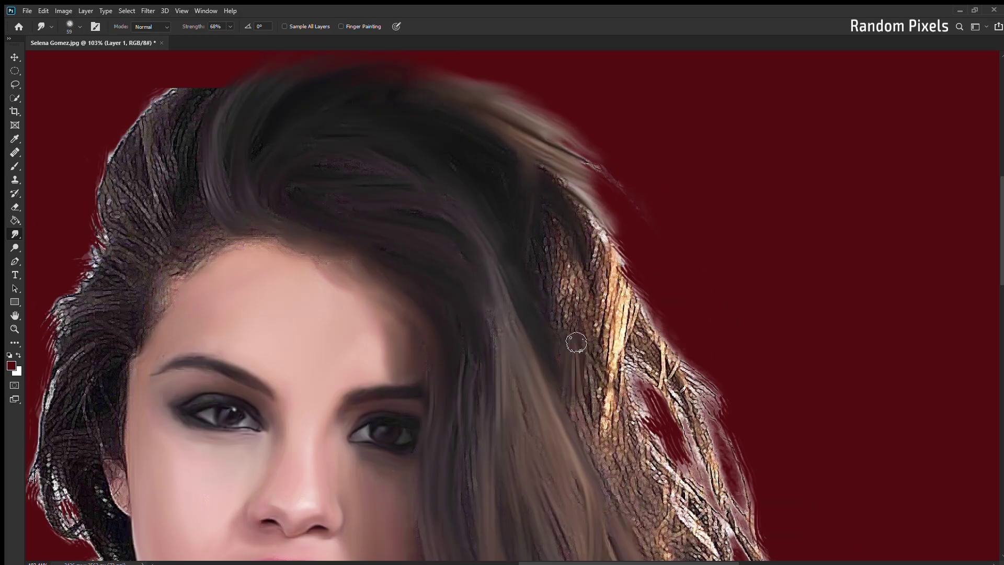
Step: Blend the dark hair at the top of the head with the Smudge tool
drag(572, 341, 558, 233)
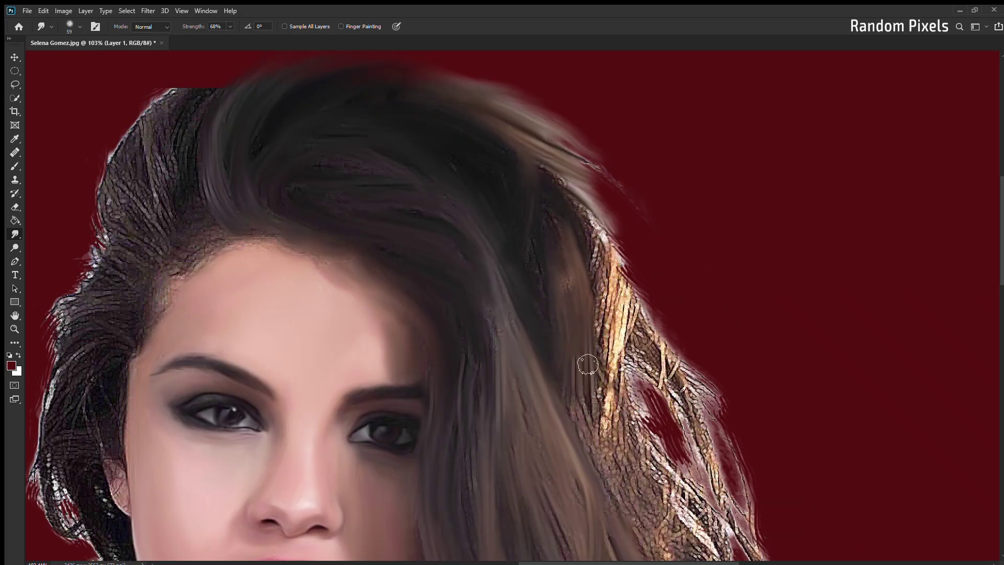
scroll(596, 235, down, 1)
scroll(601, 220, up, 1)
scroll(610, 200, up, 1)
scroll(610, 200, down, 1)
scroll(612, 262, down, 1)
scroll(614, 340, down, 1)
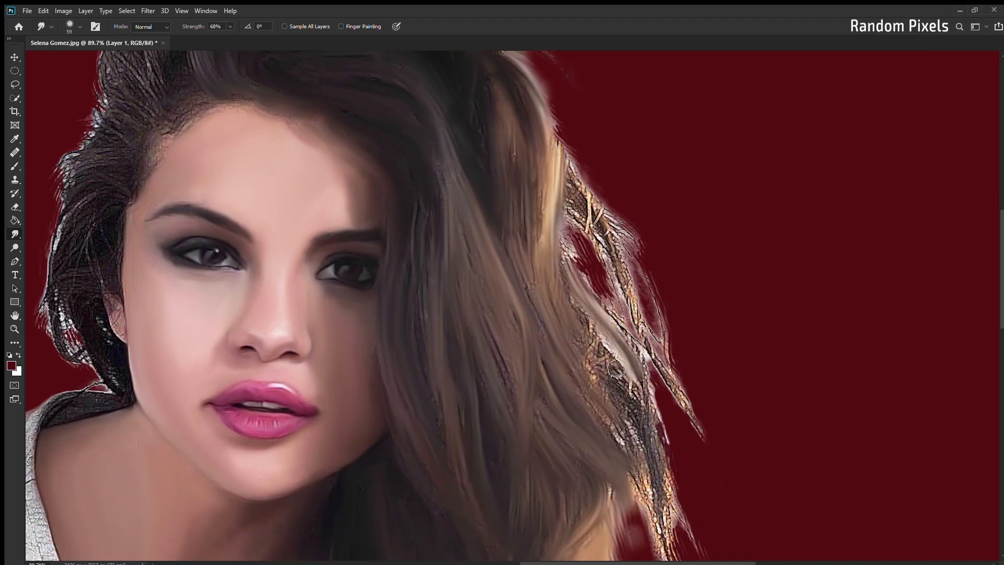
scroll(616, 369, up, 1)
Step: Streak the lower hair ends into the red background and smooth the hair's right edge
drag(617, 392, 628, 481)
drag(627, 340, 658, 467)
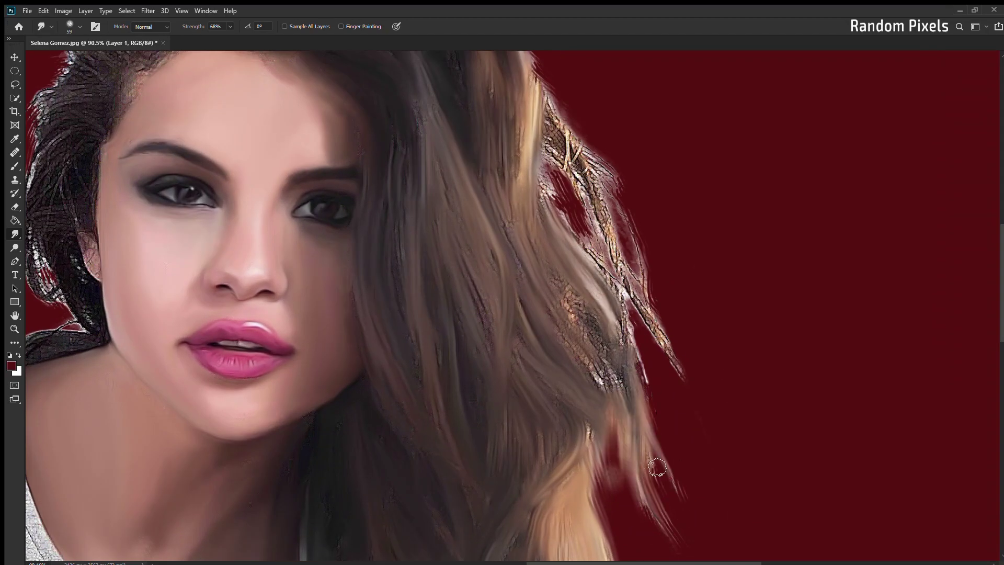
scroll(613, 474, up, 1)
scroll(659, 458, up, 1)
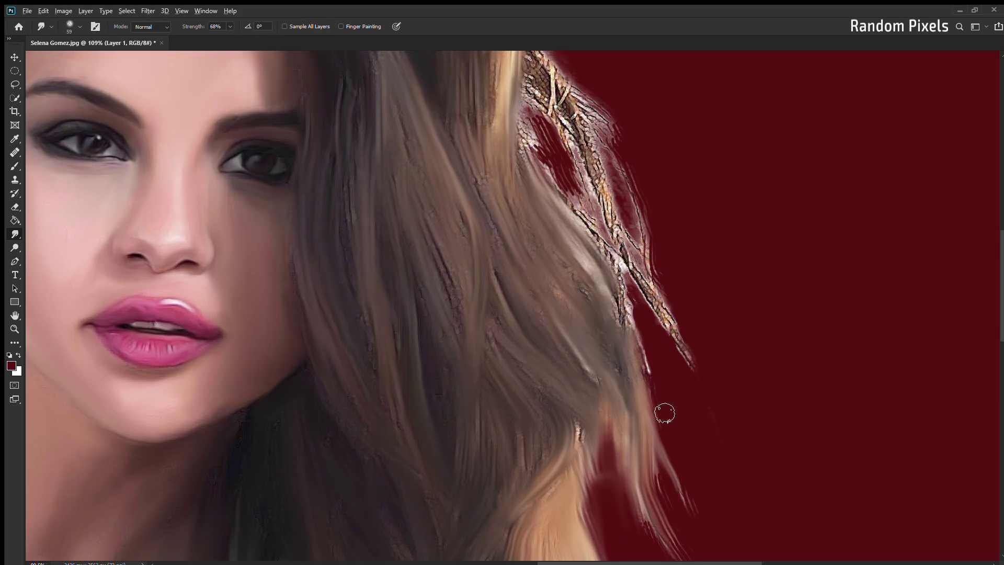
scroll(663, 410, up, 1)
scroll(568, 241, up, 1)
scroll(575, 272, down, 1)
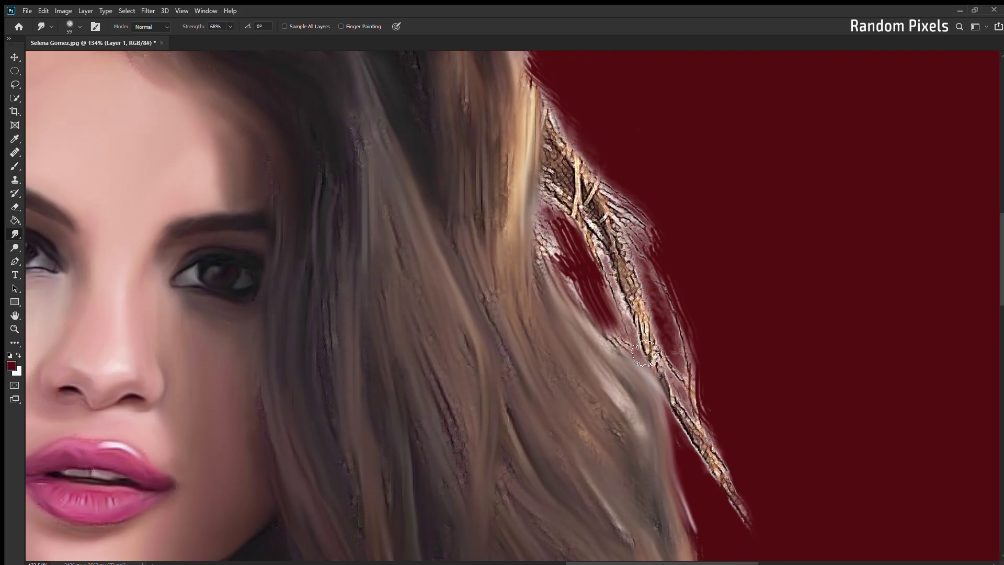
scroll(599, 407, down, 1)
scroll(599, 406, down, 1)
mouse_move(544, 219)
mouse_down()
mouse_move(601, 356)
mouse_move(583, 232)
mouse_up()
Step: Smudge the dark hair on the left and the strands near the ear into the background
scroll(697, 496, down, 1)
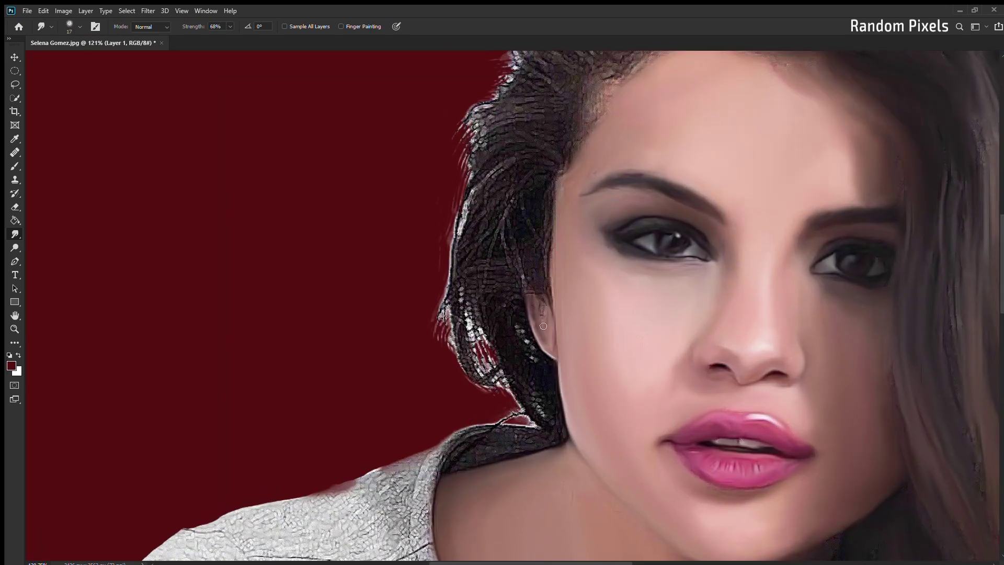
scroll(571, 290, down, 2)
drag(505, 196, 408, 261)
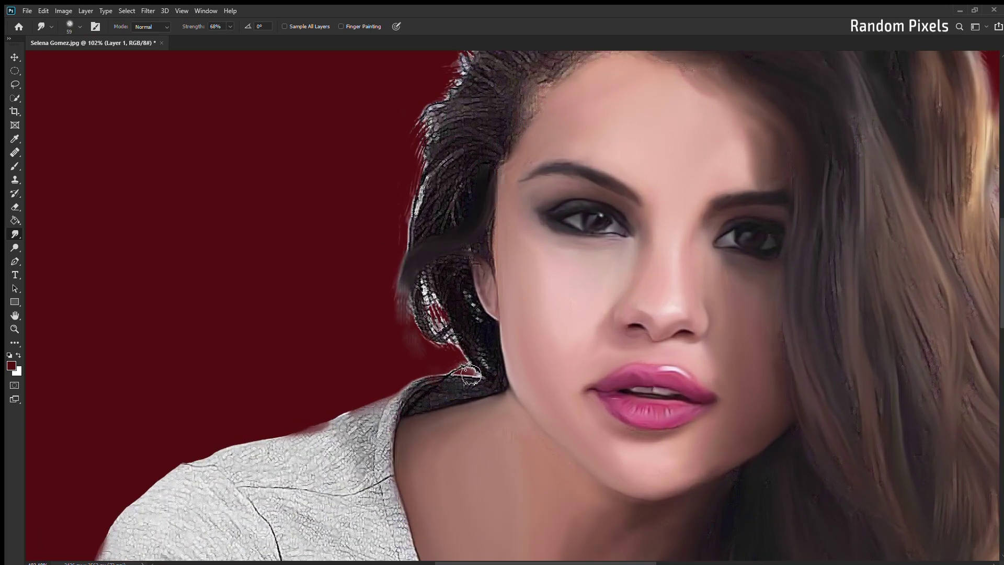
scroll(479, 279, up, 1)
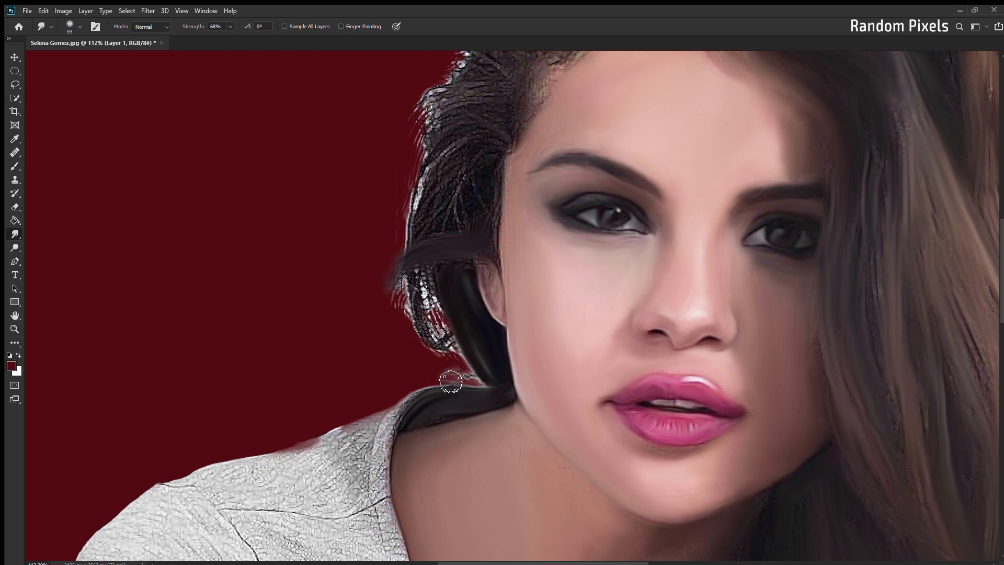
scroll(495, 373, up, 2)
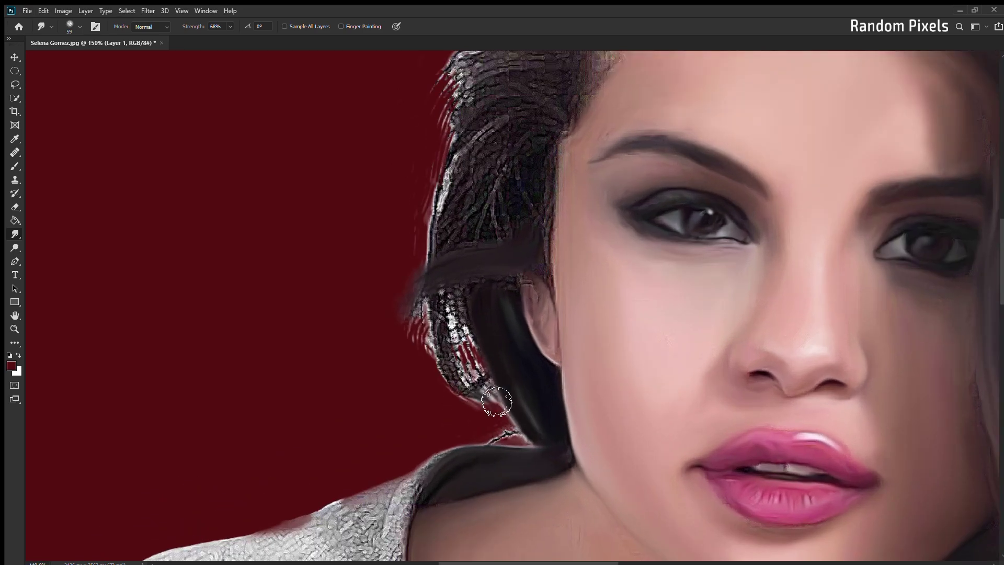
drag(464, 404, 488, 385)
scroll(488, 385, up, 1)
scroll(438, 428, down, 1)
scroll(438, 428, down, 1)
scroll(450, 418, down, 1)
scroll(460, 408, up, 3)
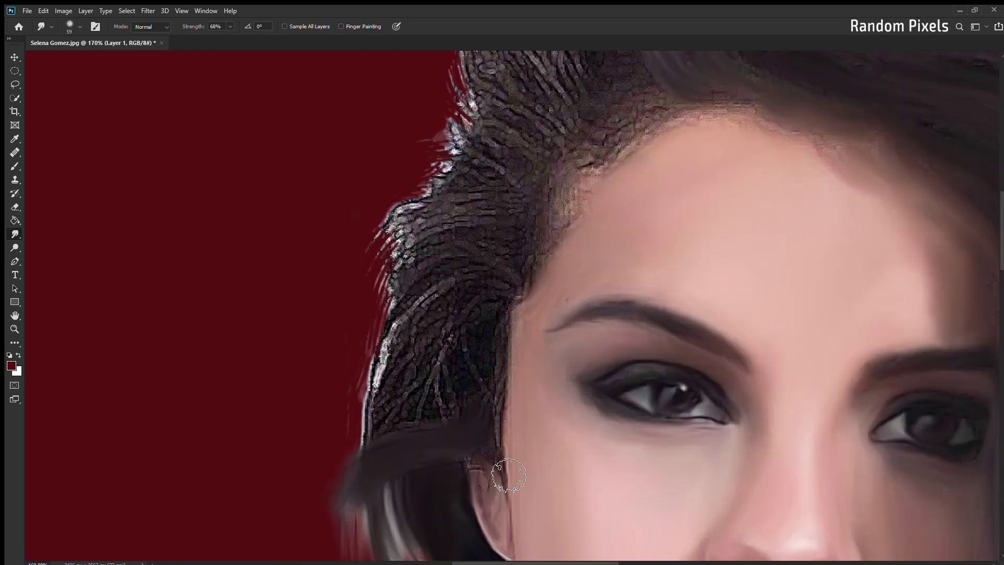
scroll(469, 398, down, 1)
scroll(469, 398, down, 1)
scroll(477, 331, down, 1)
scroll(511, 369, up, 1)
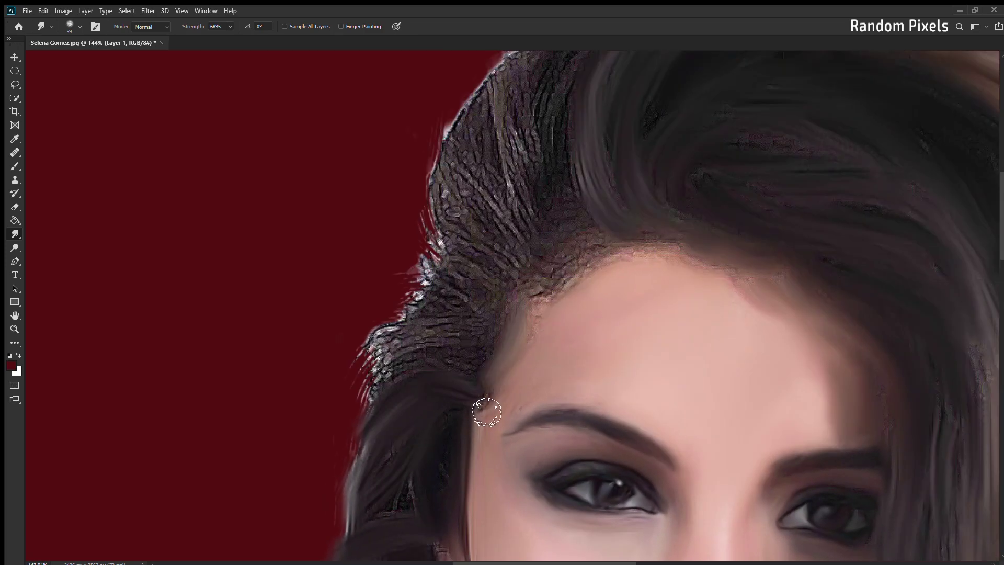
scroll(465, 328, up, 1)
scroll(444, 350, up, 1)
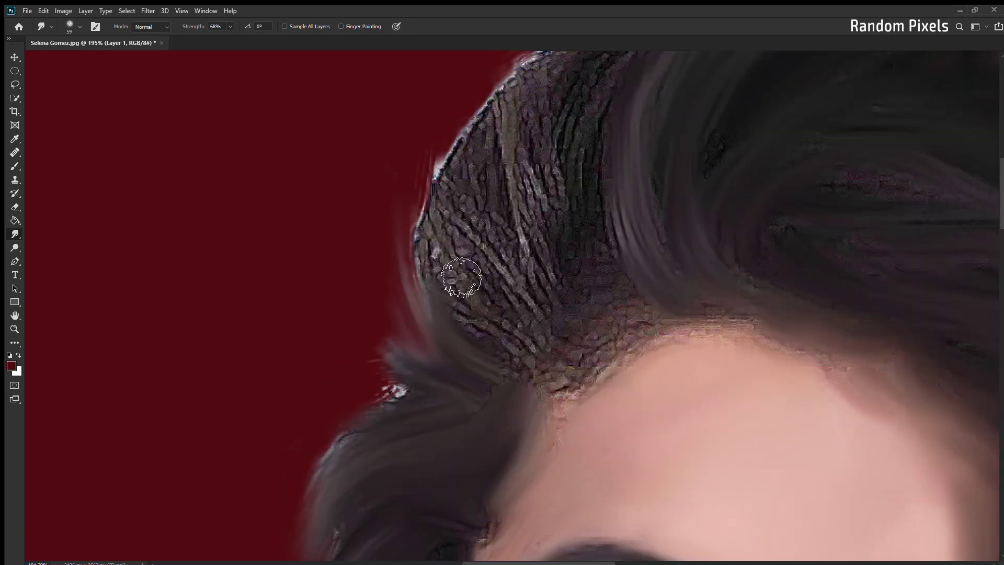
scroll(453, 347, down, 1)
scroll(471, 324, down, 1)
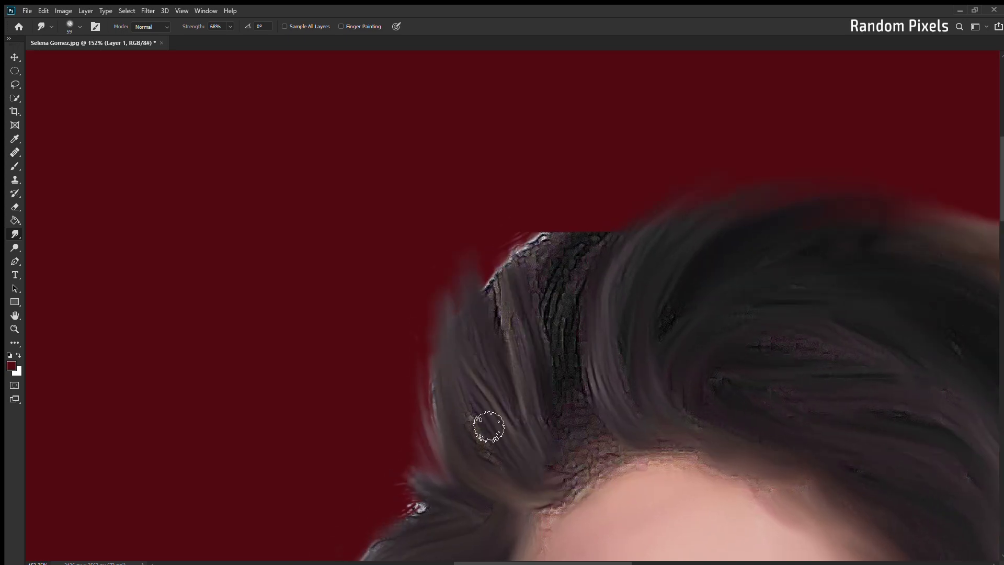
scroll(687, 415, down, 1)
scroll(533, 363, down, 1)
scroll(571, 227, up, 2)
scroll(688, 235, down, 2)
scroll(433, 246, up, 1)
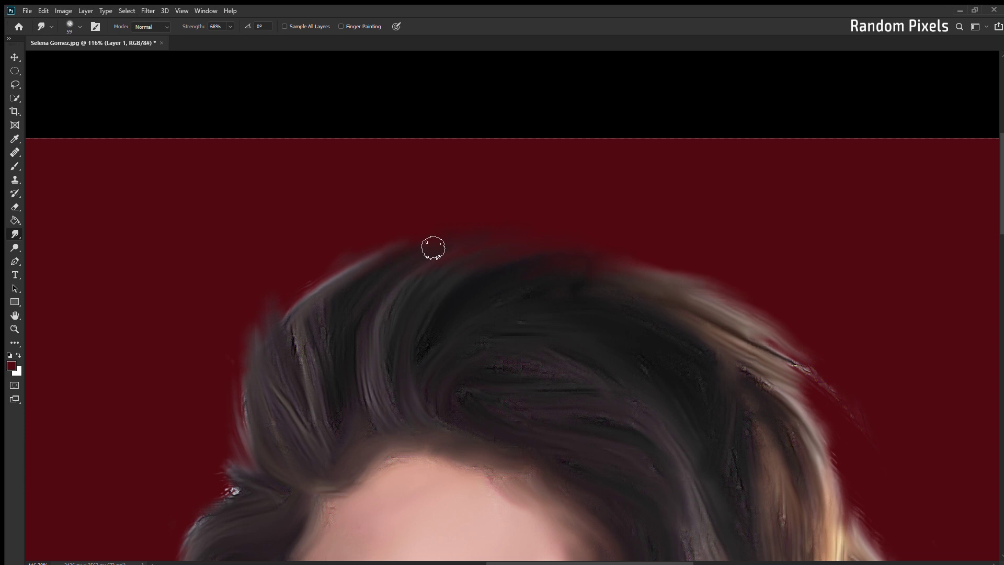
scroll(489, 256, down, 1)
scroll(575, 287, up, 2)
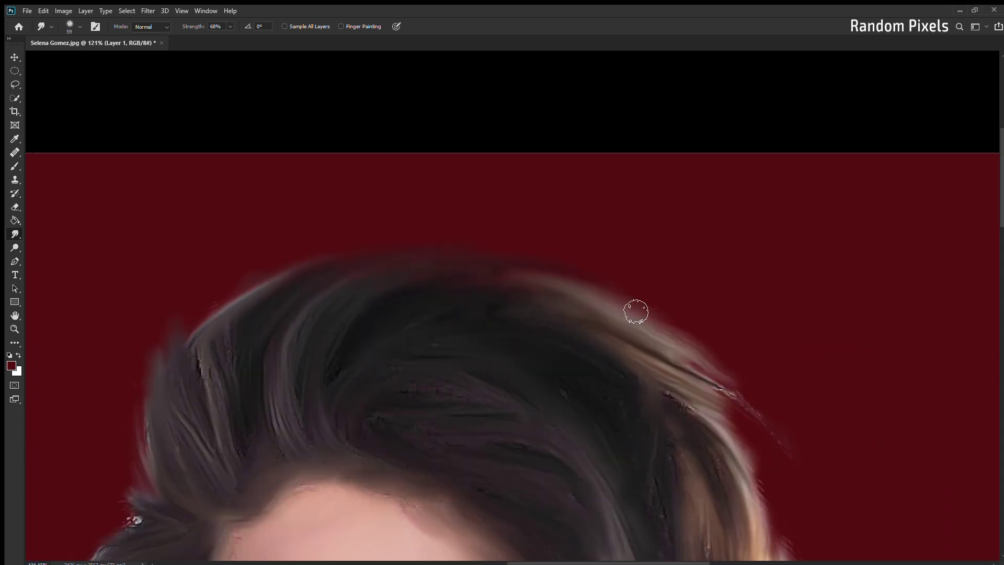
Step: Reshape and lighten the top of the hair with the Clone Stamp, then return to smudging
key(s)
mouse_move(555, 243)
mouse_down()
mouse_move(471, 232)
mouse_move(540, 267)
mouse_up()
key(r)
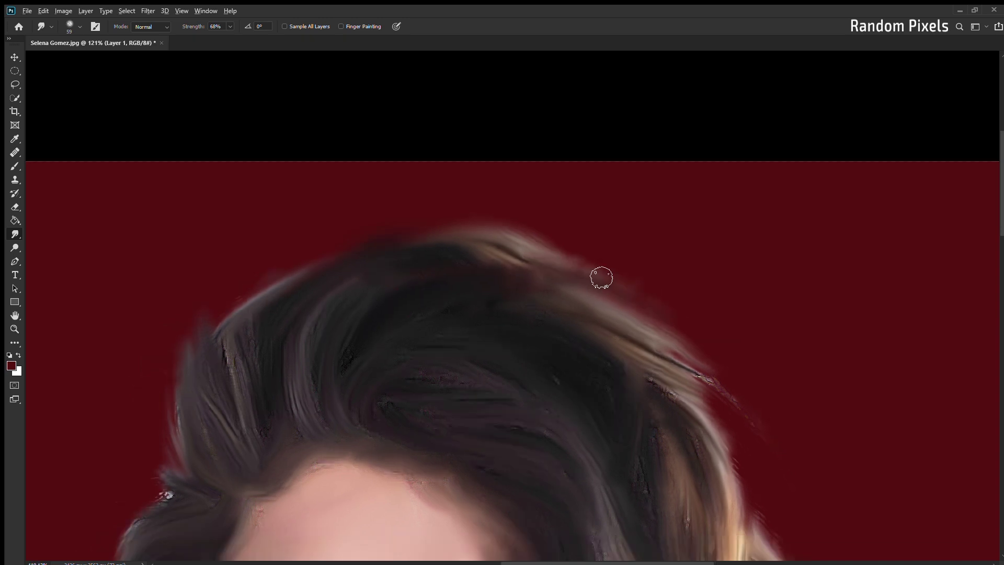
scroll(716, 343, up, 1)
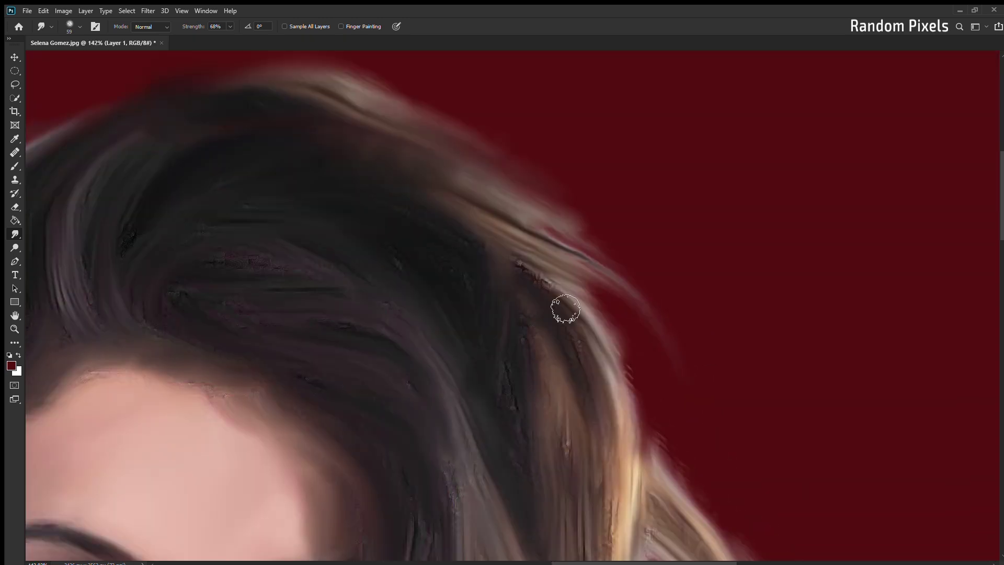
scroll(559, 307, down, 1)
scroll(607, 343, down, 2)
scroll(604, 335, down, 2)
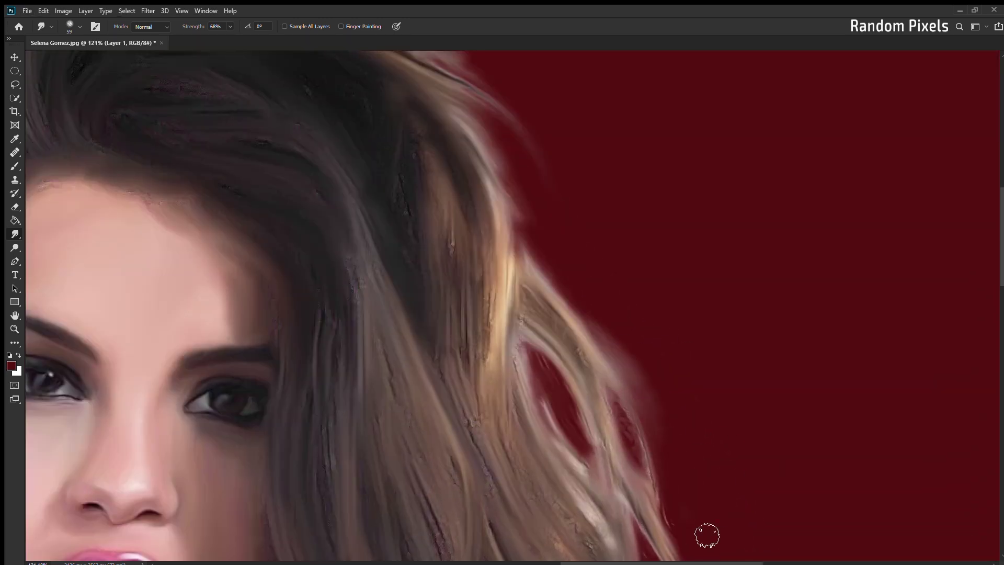
scroll(705, 534, down, 3)
scroll(552, 445, up, 1)
scroll(553, 444, up, 1)
scroll(470, 219, up, 2)
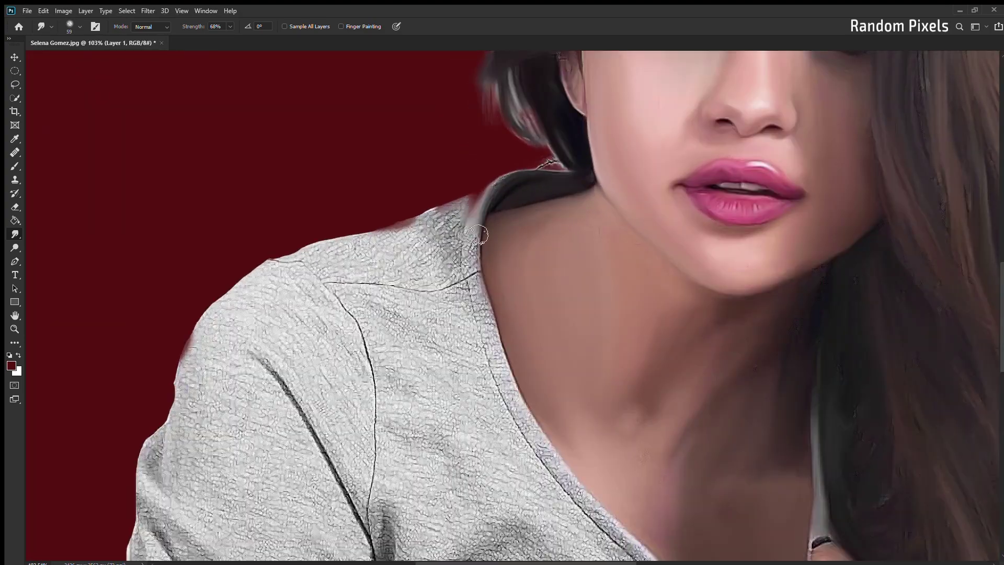
Step: Smudge the shirt's neckline and shoulder edge into soft fabric
scroll(493, 202, up, 1)
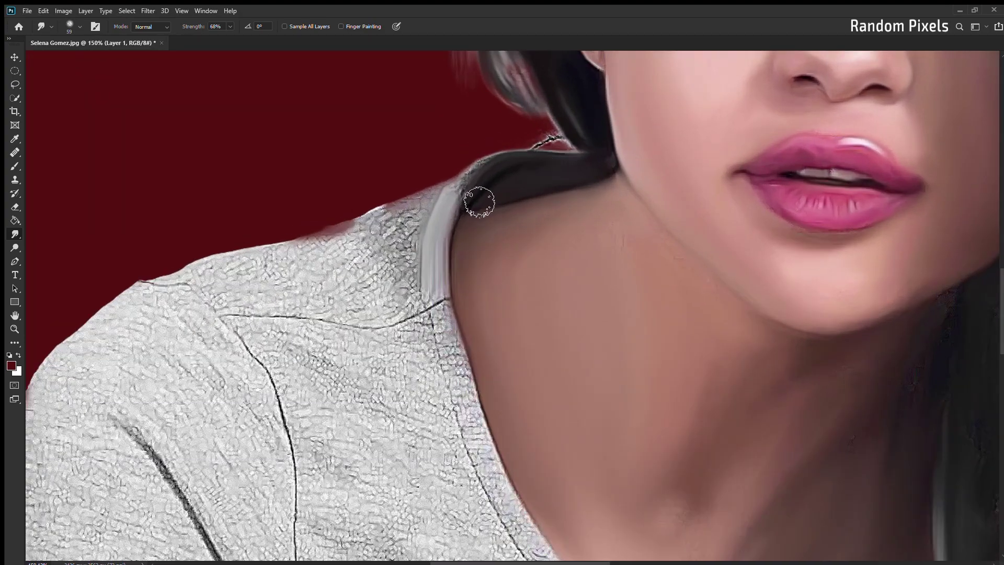
scroll(477, 201, down, 3)
scroll(496, 412, up, 3)
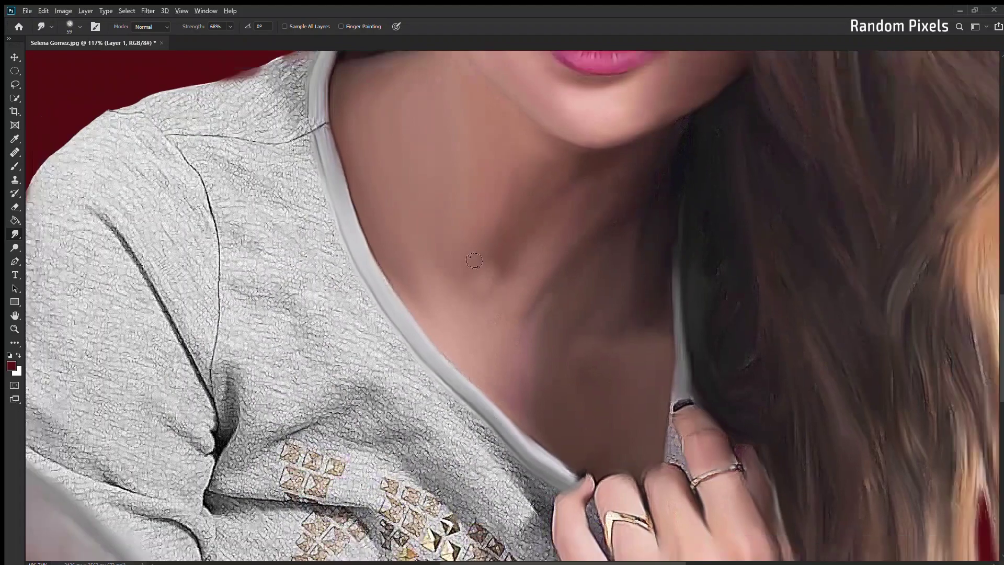
scroll(445, 391, down, 3)
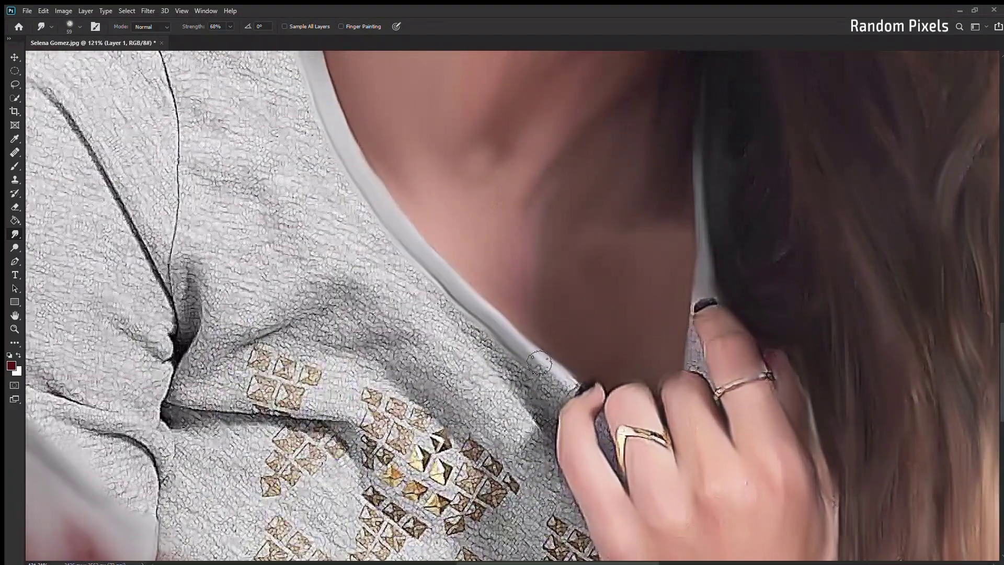
mouse_move(365, 169)
mouse_down()
mouse_move(560, 377)
mouse_move(349, 197)
mouse_move(509, 183)
mouse_move(514, 219)
mouse_move(464, 209)
mouse_move(520, 202)
mouse_move(475, 179)
mouse_up()
scroll(508, 203, up, 3)
scroll(508, 203, down, 2)
scroll(475, 179, down, 2)
Step: Blend away the roughness along the shirt's shoulder seam
mouse_move(345, 178)
mouse_down()
mouse_move(397, 231)
mouse_move(340, 356)
mouse_up()
scroll(341, 356, up, 2)
mouse_move(381, 277)
mouse_down()
mouse_move(379, 351)
mouse_move(389, 209)
mouse_move(387, 314)
mouse_up()
scroll(390, 209, down, 3)
scroll(366, 195, up, 3)
scroll(365, 195, up, 1)
scroll(364, 195, down, 1)
drag(398, 195, 387, 313)
scroll(379, 248, down, 1)
scroll(376, 246, up, 1)
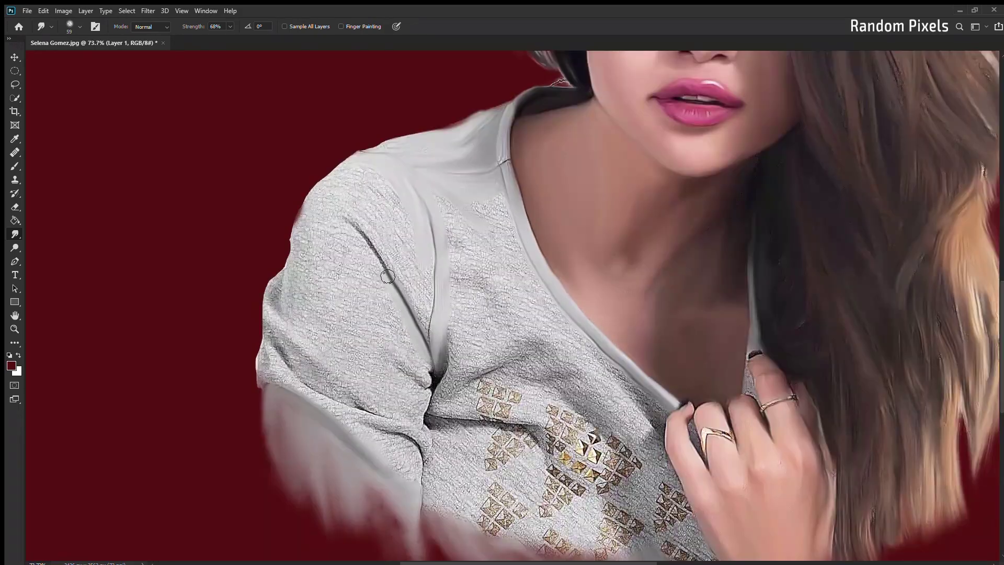
scroll(366, 225, up, 1)
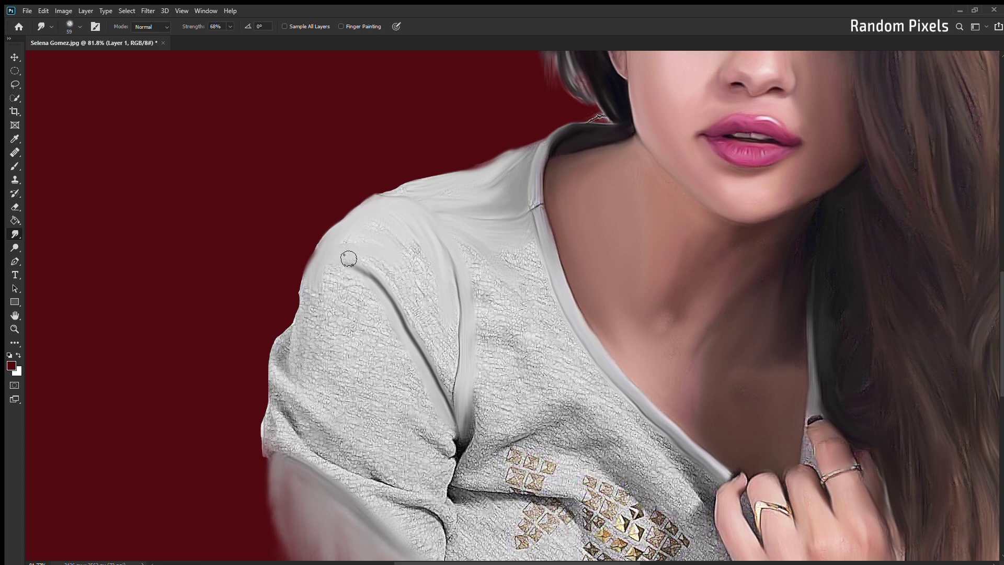
scroll(449, 407, up, 2)
scroll(447, 318, down, 1)
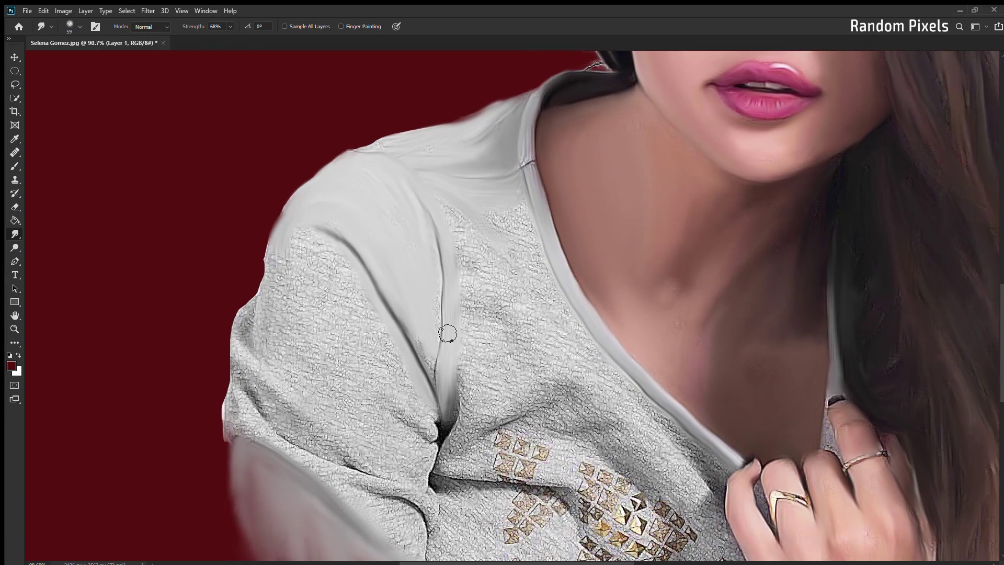
scroll(418, 261, down, 1)
scroll(639, 446, down, 1)
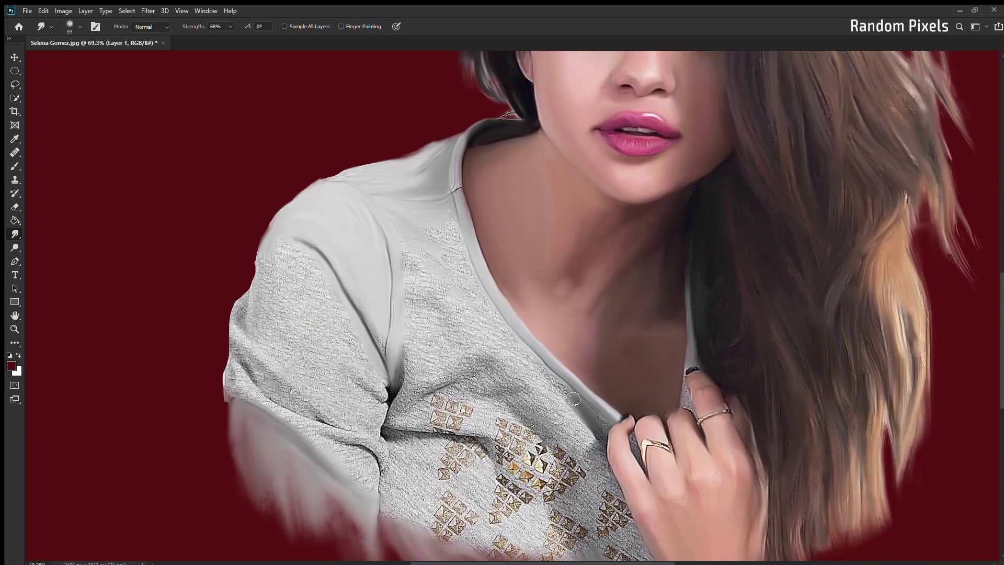
scroll(627, 449, up, 2)
scroll(611, 465, down, 1)
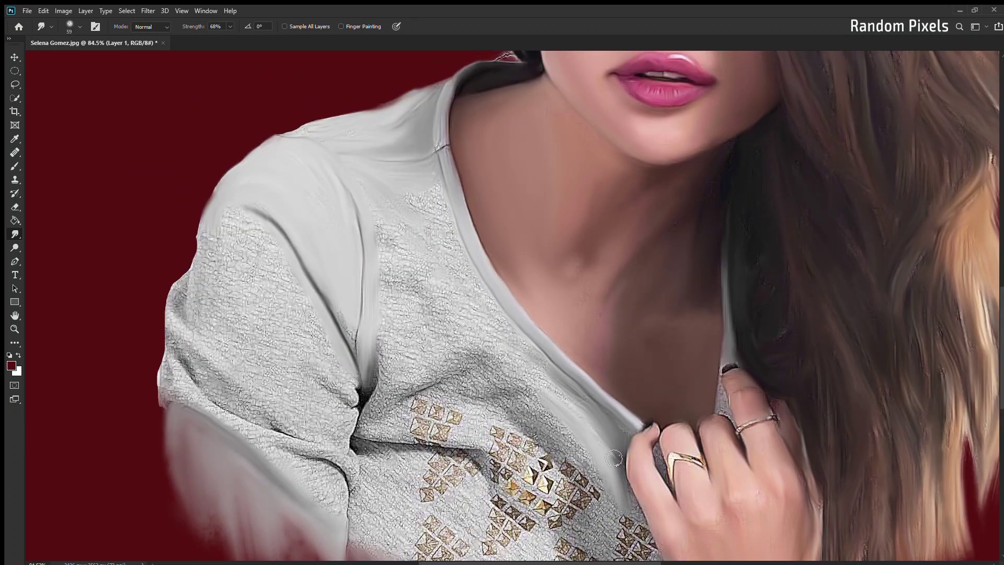
scroll(591, 418, down, 1)
scroll(523, 335, down, 1)
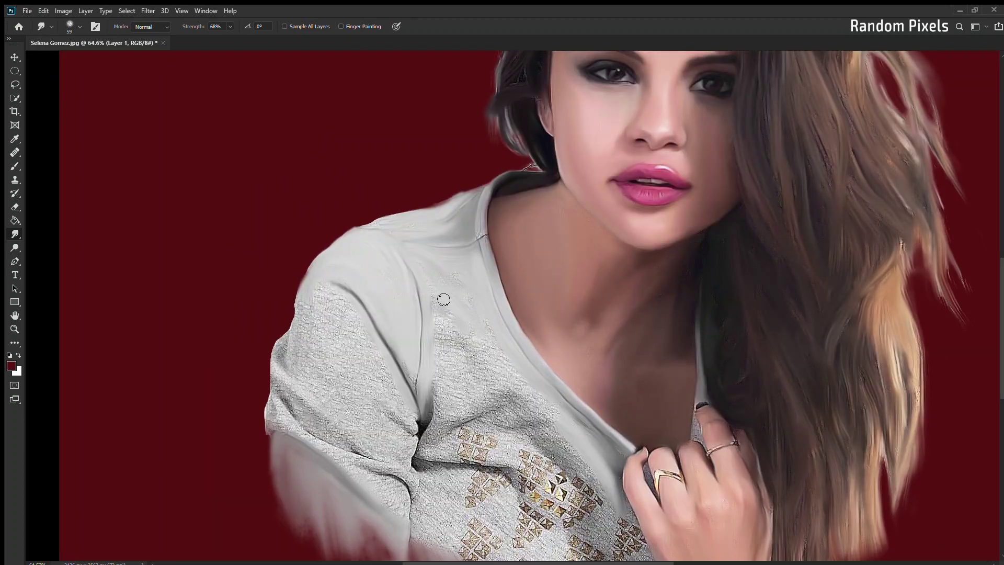
scroll(276, 289, up, 2)
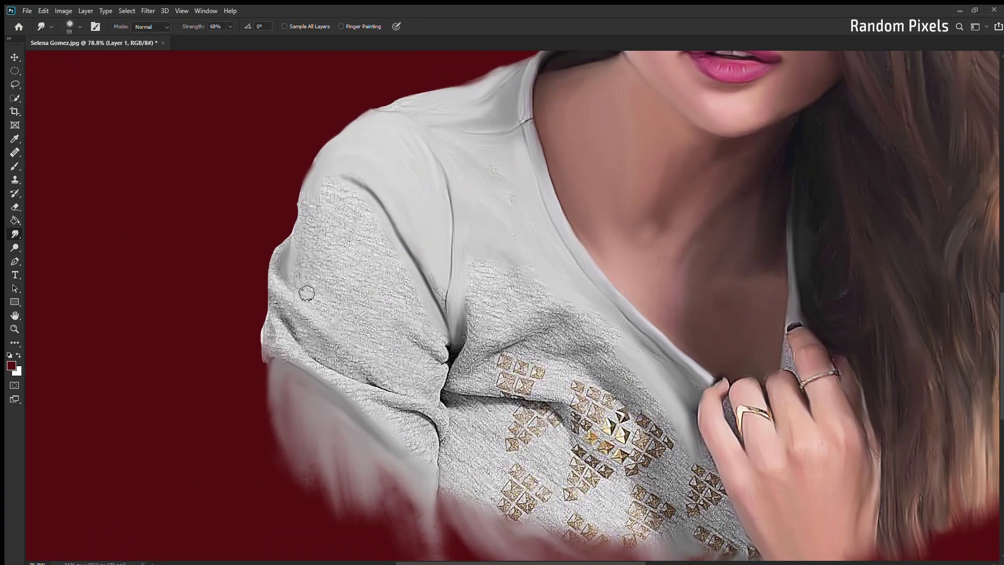
scroll(309, 290, up, 1)
Step: Smooth the textured upper sleeve into painted fabric
mouse_move(368, 192)
mouse_down()
mouse_move(315, 228)
mouse_move(460, 366)
mouse_move(451, 344)
mouse_move(365, 359)
mouse_move(293, 329)
mouse_move(323, 347)
mouse_move(305, 351)
mouse_move(291, 387)
mouse_move(240, 336)
mouse_up()
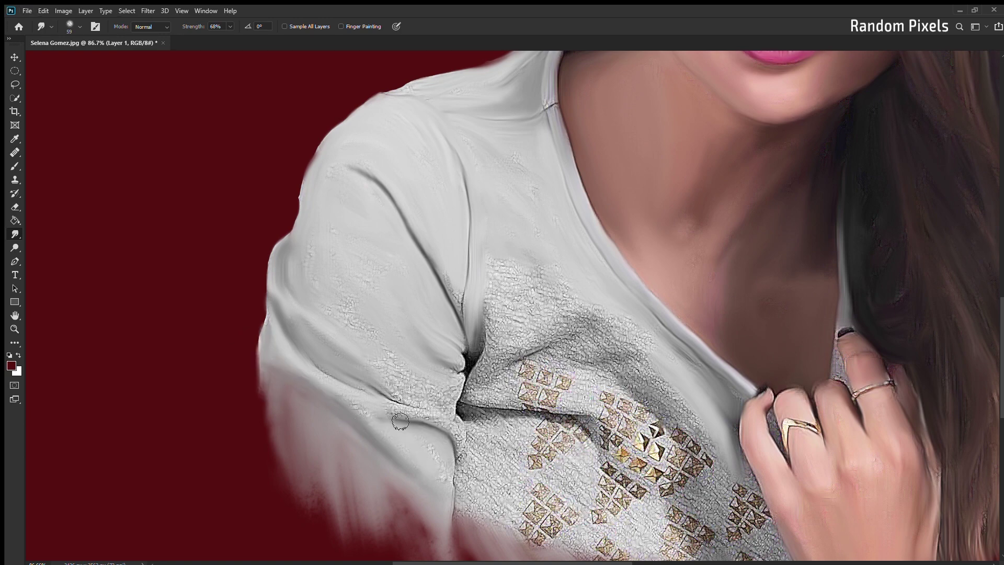
scroll(377, 420, up, 2)
scroll(324, 309, up, 2)
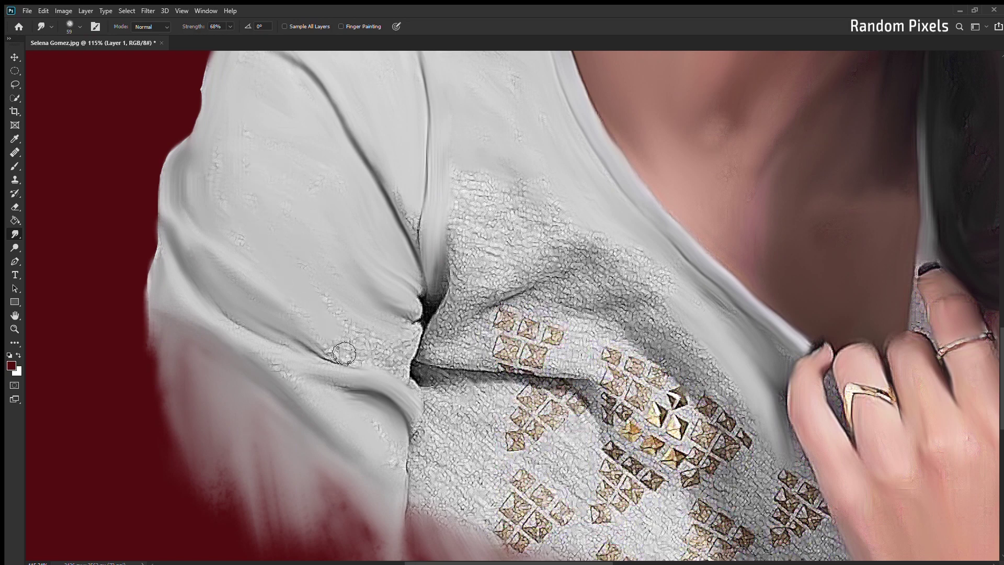
scroll(325, 320, up, 1)
Step: Smooth the armpit fold and smudge the gold stud embroidery into the grey fabric
drag(413, 350, 601, 413)
drag(616, 361, 418, 334)
scroll(388, 251, down, 2)
scroll(406, 280, down, 1)
scroll(473, 246, down, 2)
scroll(473, 246, up, 3)
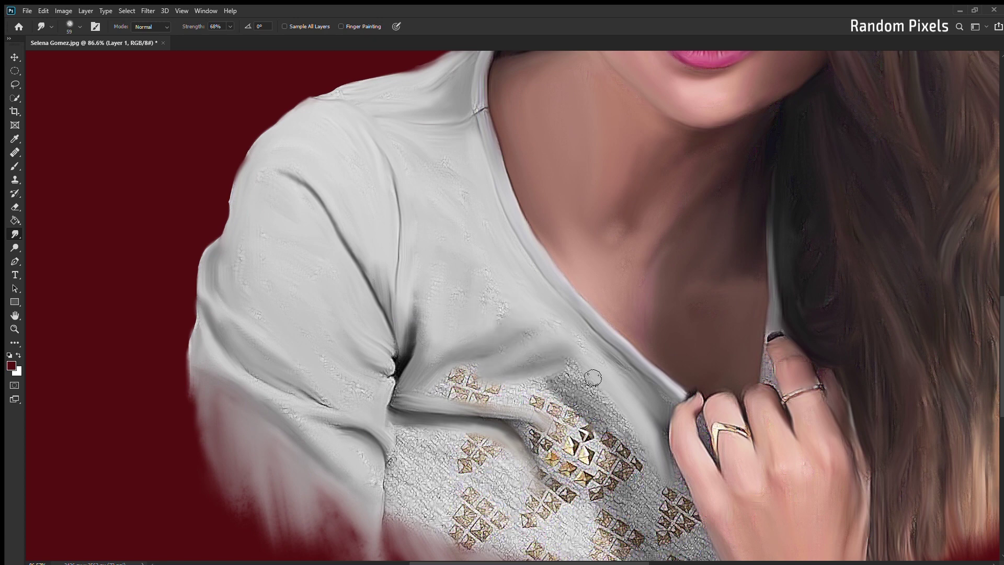
scroll(470, 272, down, 2)
scroll(437, 280, up, 2)
mouse_move(368, 340)
mouse_down()
mouse_move(649, 524)
mouse_move(588, 405)
mouse_move(586, 517)
mouse_move(562, 398)
mouse_up()
mouse_move(359, 396)
mouse_down()
mouse_move(444, 476)
mouse_move(471, 391)
mouse_move(520, 450)
mouse_move(555, 470)
mouse_move(502, 543)
mouse_up()
Step: Fit the whole image in view and draw a dark line along the lower lash line
key(ctrl+0)
scroll(526, 447, up, 3)
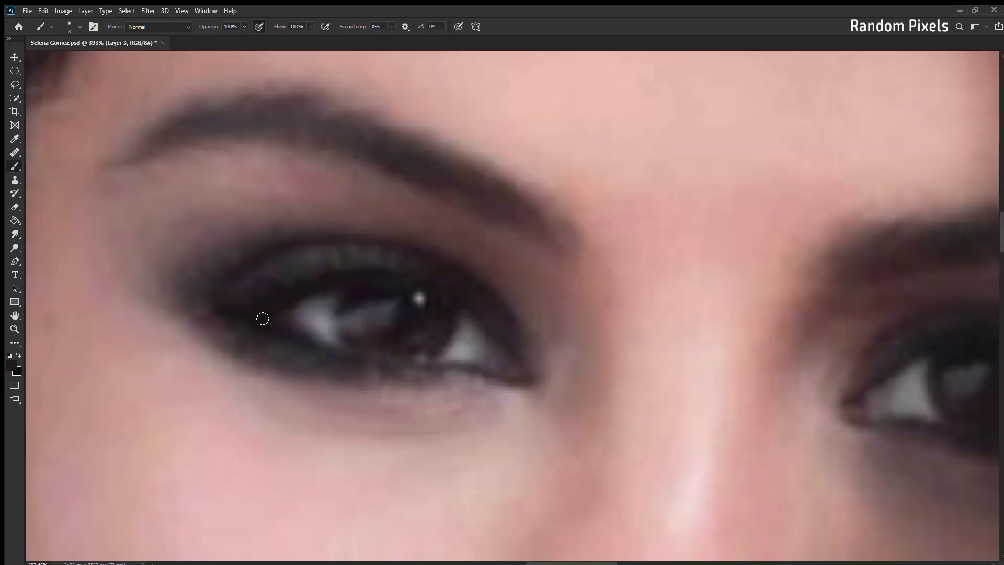
drag(312, 348, 425, 367)
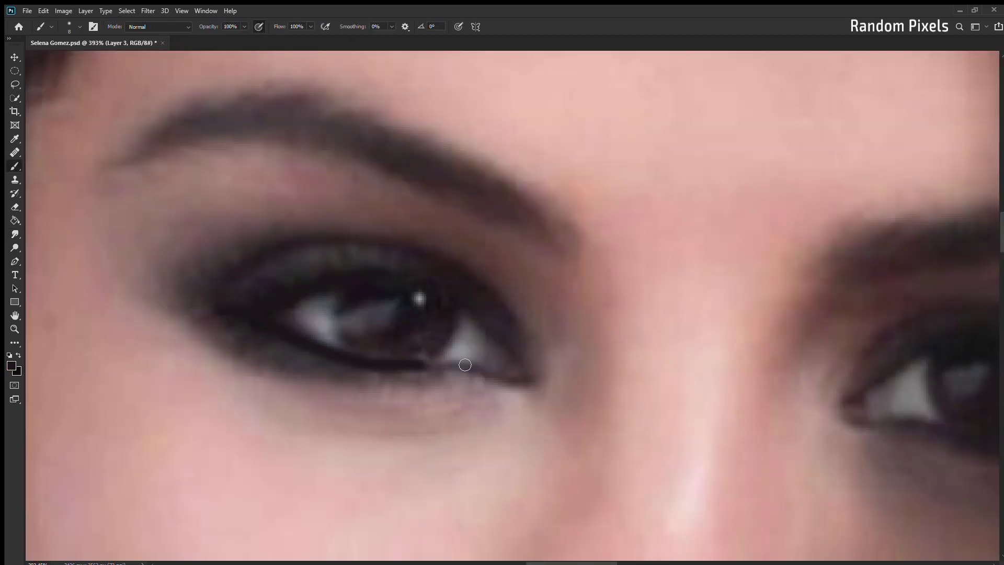
Step: On the first eye, paint dark upper and lower eyeliner, an iris ring and outer-corner marks
mouse_move(514, 325)
mouse_down()
mouse_move(465, 277)
mouse_move(372, 242)
mouse_move(324, 240)
mouse_move(172, 286)
mouse_up()
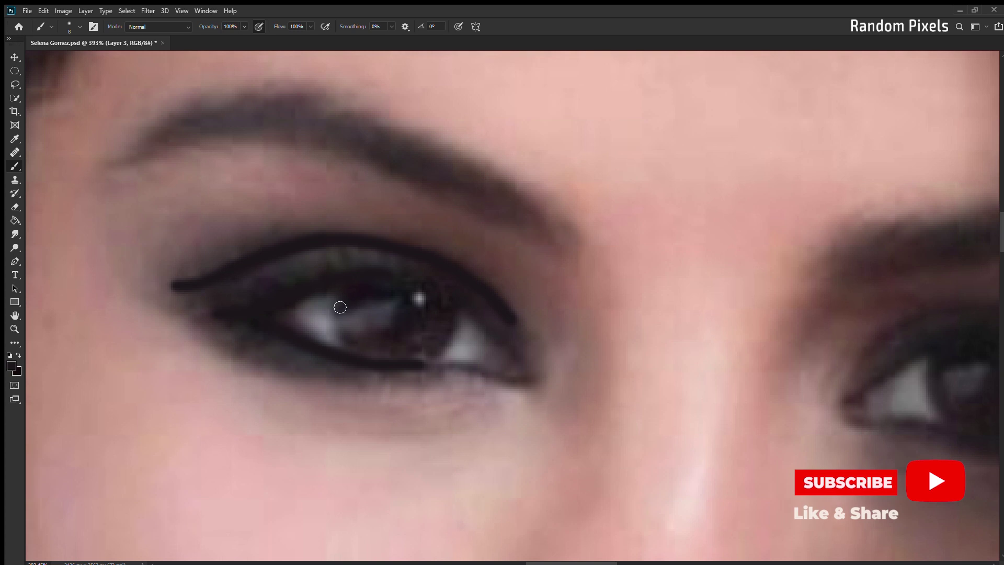
mouse_move(344, 307)
mouse_down()
mouse_move(455, 313)
mouse_move(394, 354)
mouse_move(340, 298)
mouse_move(375, 285)
mouse_up()
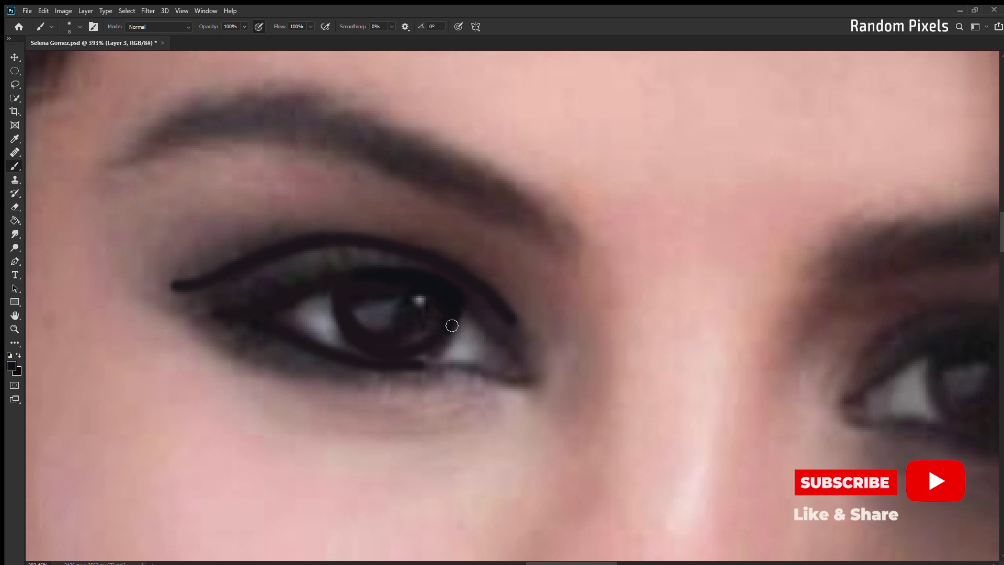
drag(422, 323, 352, 320)
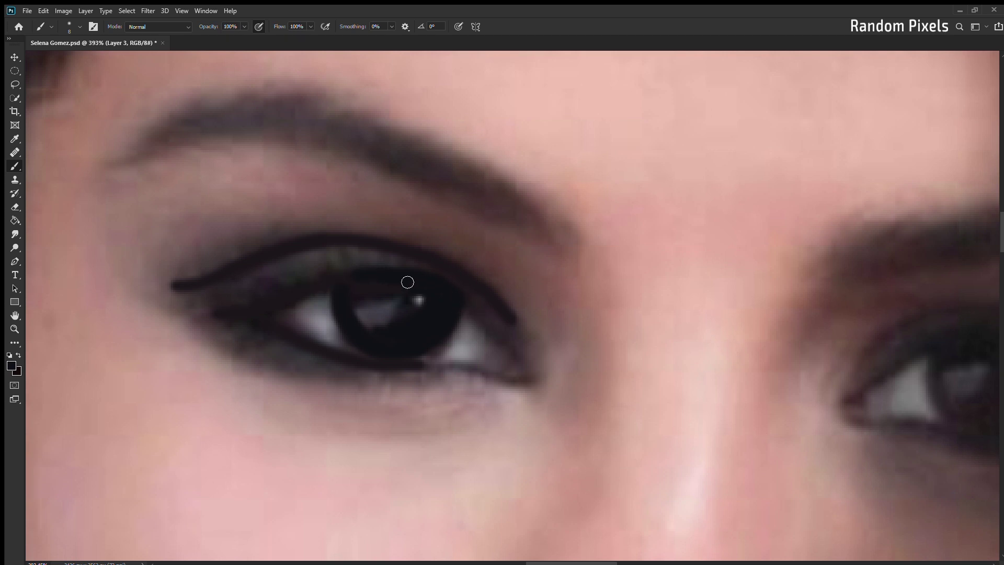
drag(203, 313, 374, 365)
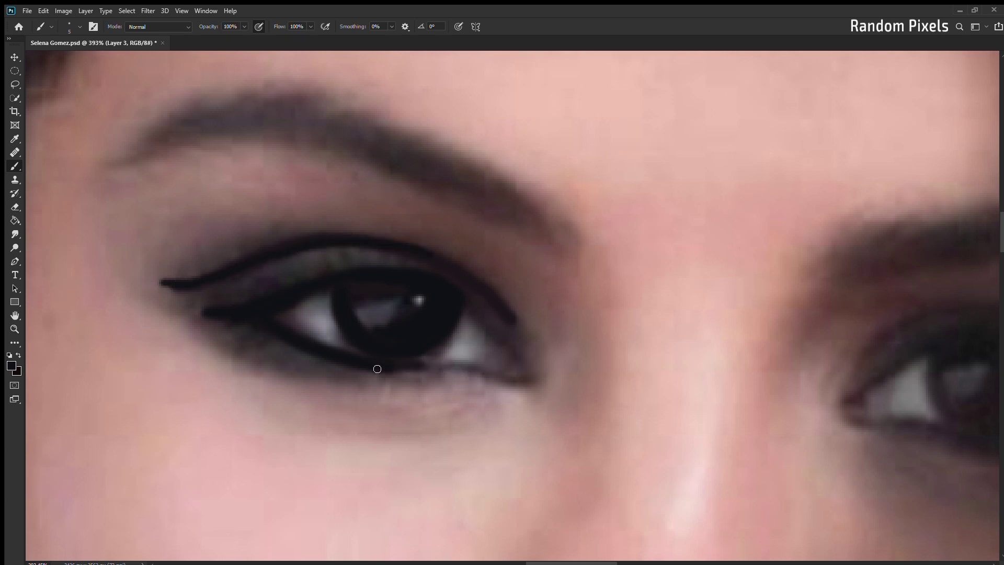
drag(416, 367, 528, 382)
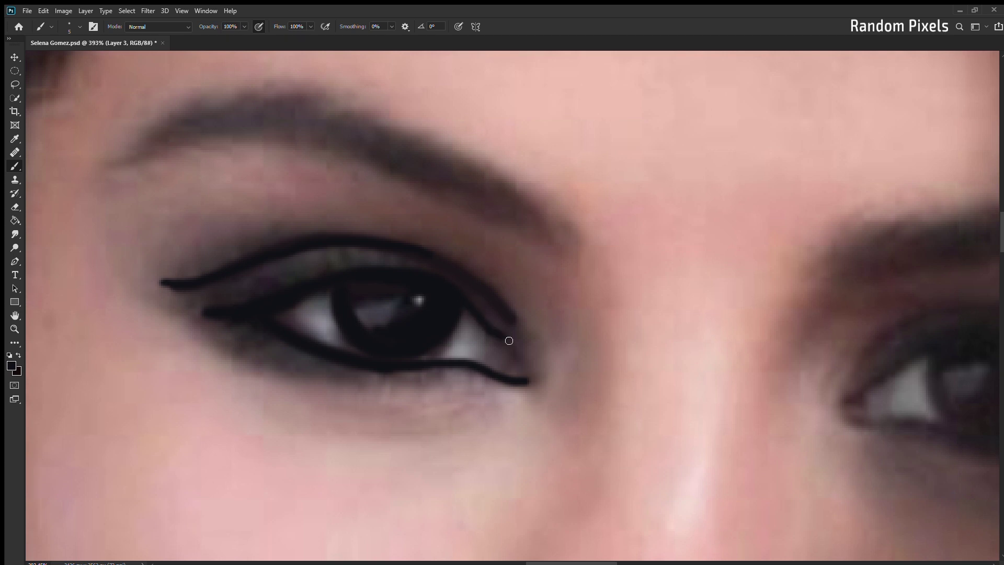
drag(512, 342, 521, 381)
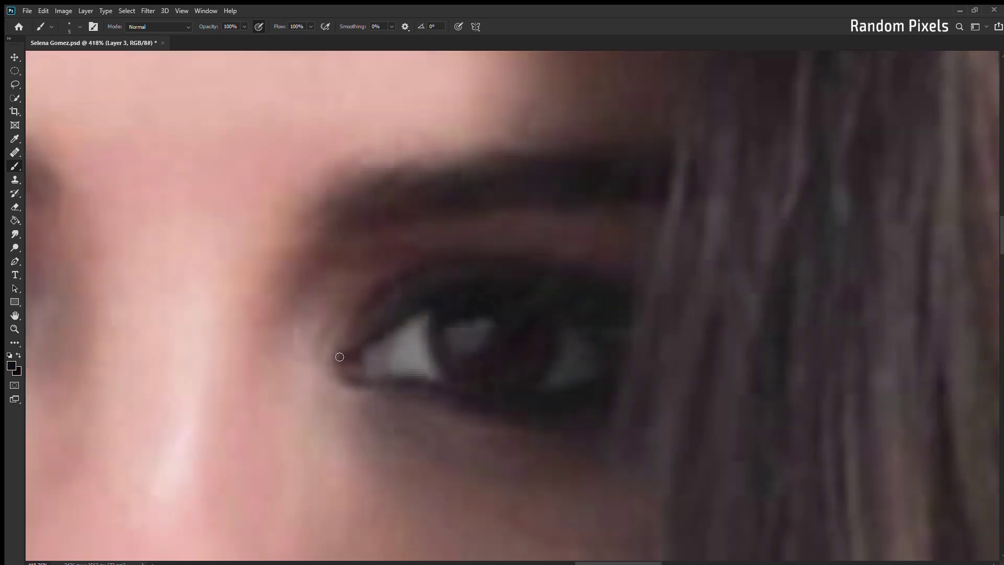
Step: Outline the other eye's lash lines, iris ring and lid crease, then fill the iris dark reddish-brown
drag(337, 358, 451, 291)
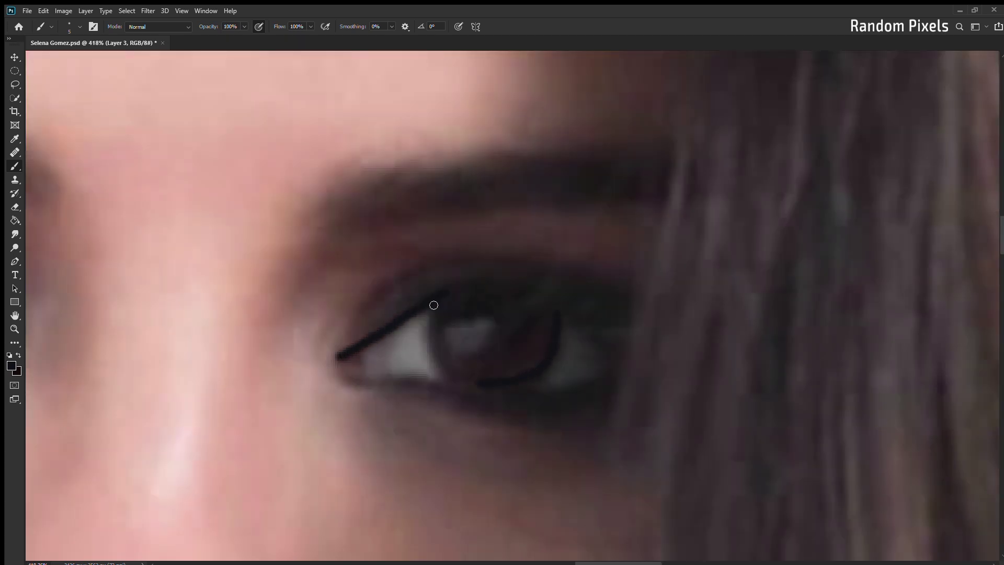
drag(433, 305, 481, 384)
drag(340, 378, 414, 384)
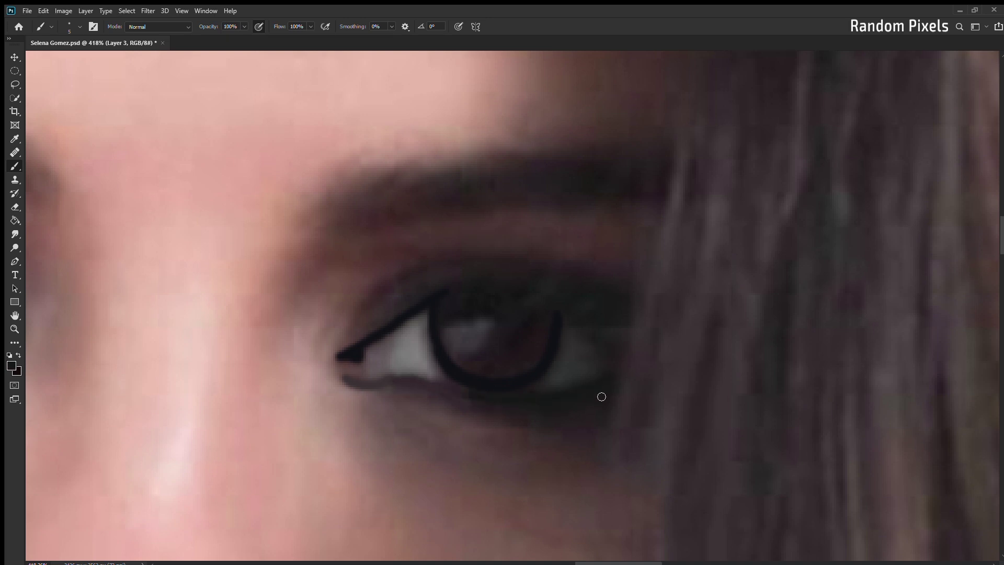
drag(423, 381, 495, 401)
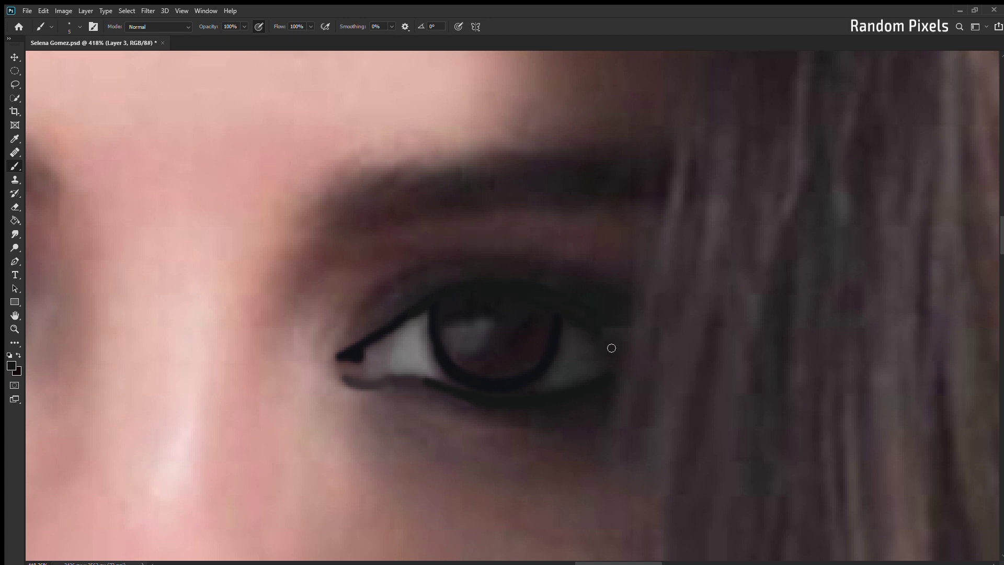
drag(518, 292, 623, 362)
mouse_move(377, 292)
mouse_down()
mouse_move(488, 262)
mouse_move(628, 313)
mouse_up()
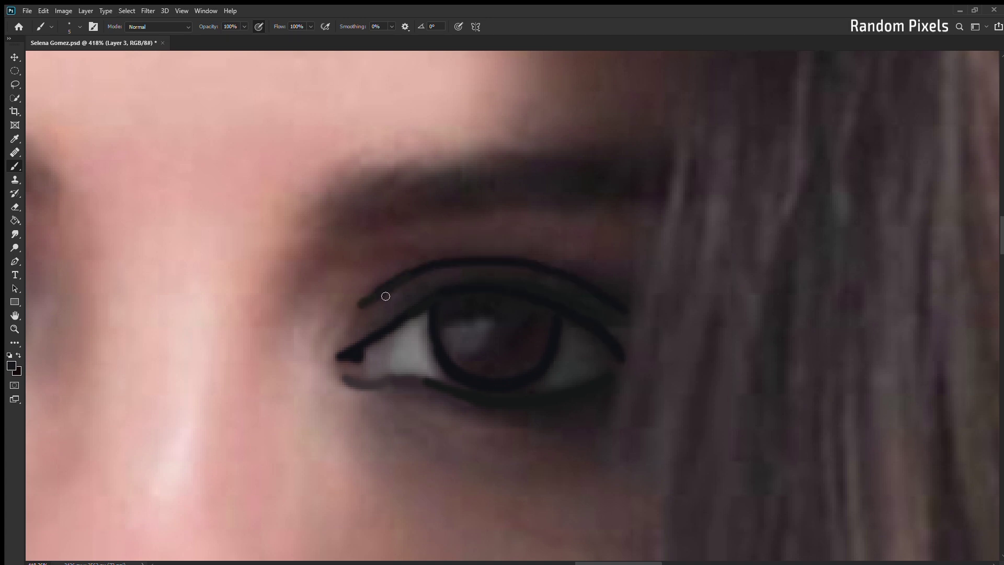
drag(411, 273, 361, 306)
drag(457, 324, 530, 366)
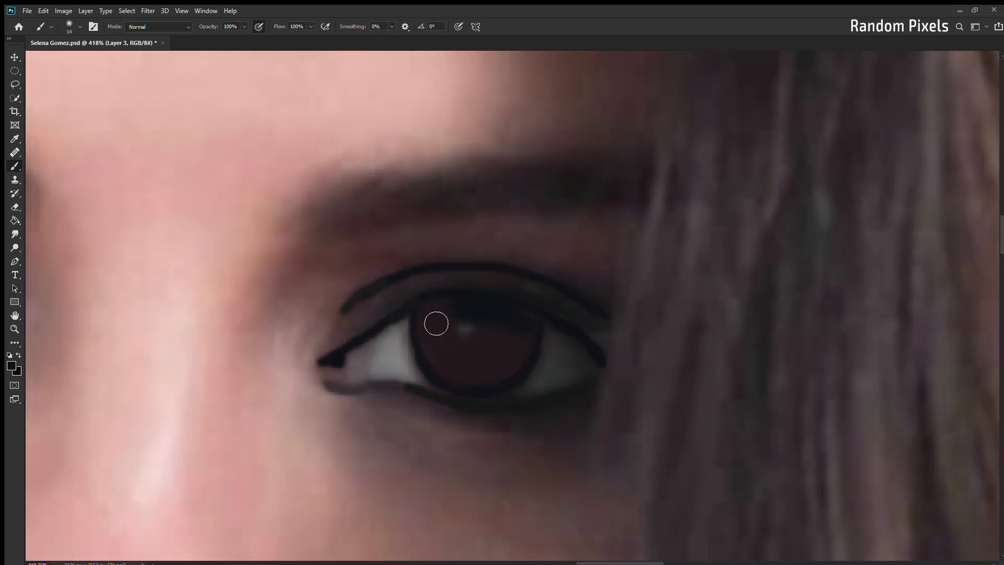
Step: Paint dark colour over the white highlight in the iris
scroll(536, 336, down, 5)
scroll(256, 291, up, 6)
scroll(550, 329, down, 5)
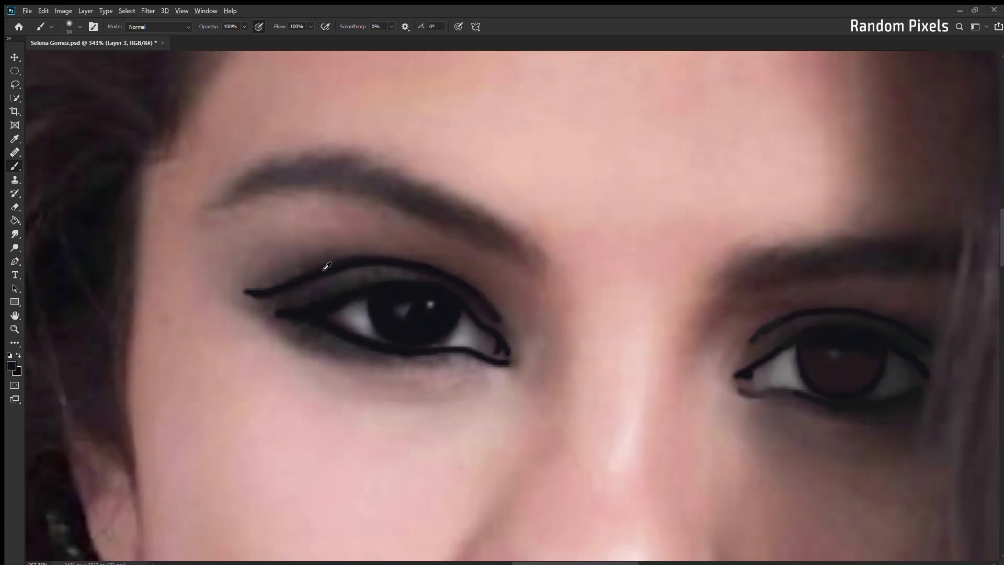
scroll(313, 293, down, 1)
scroll(307, 253, up, 4)
scroll(345, 305, down, 1)
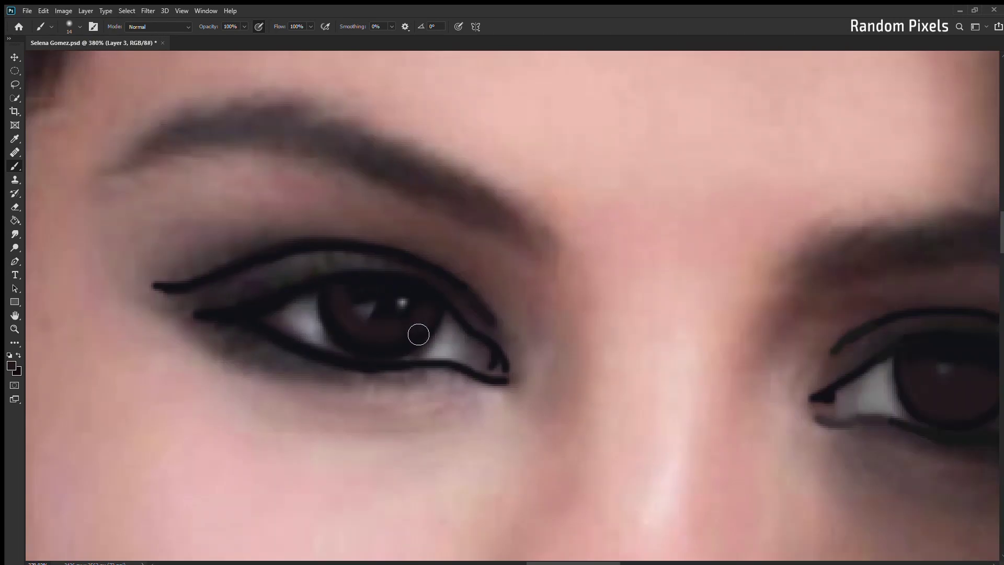
drag(431, 324, 376, 298)
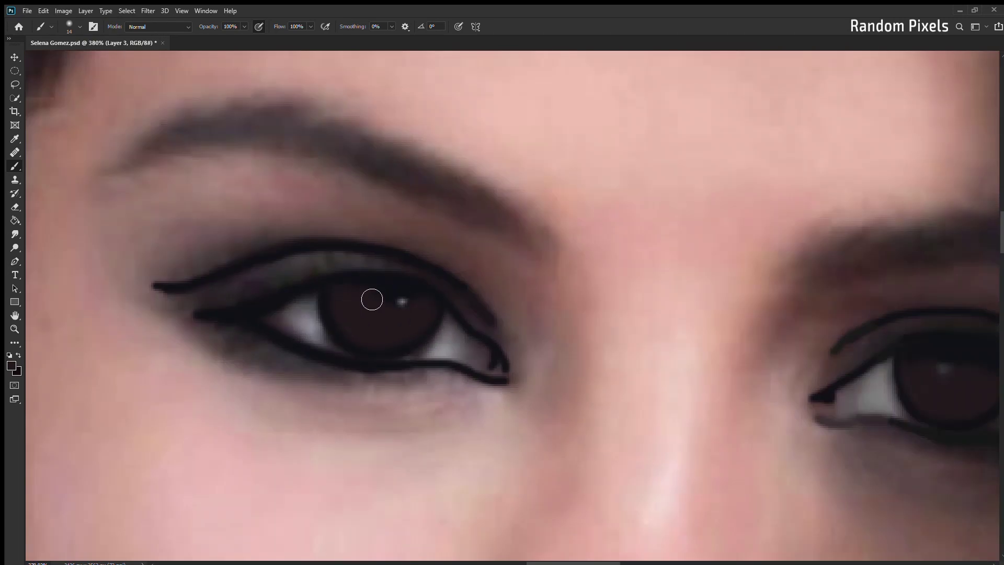
Step: Pick the dark red iris colour and shrink the brush for fine iris detail
scroll(377, 312, down, 5)
scroll(351, 291, up, 5)
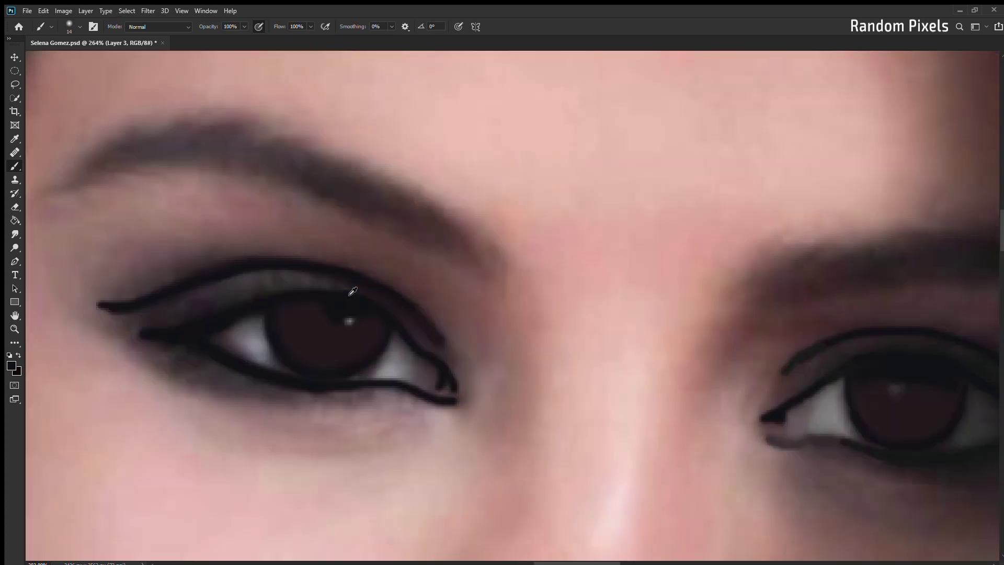
scroll(246, 361, up, 1)
scroll(406, 356, down, 5)
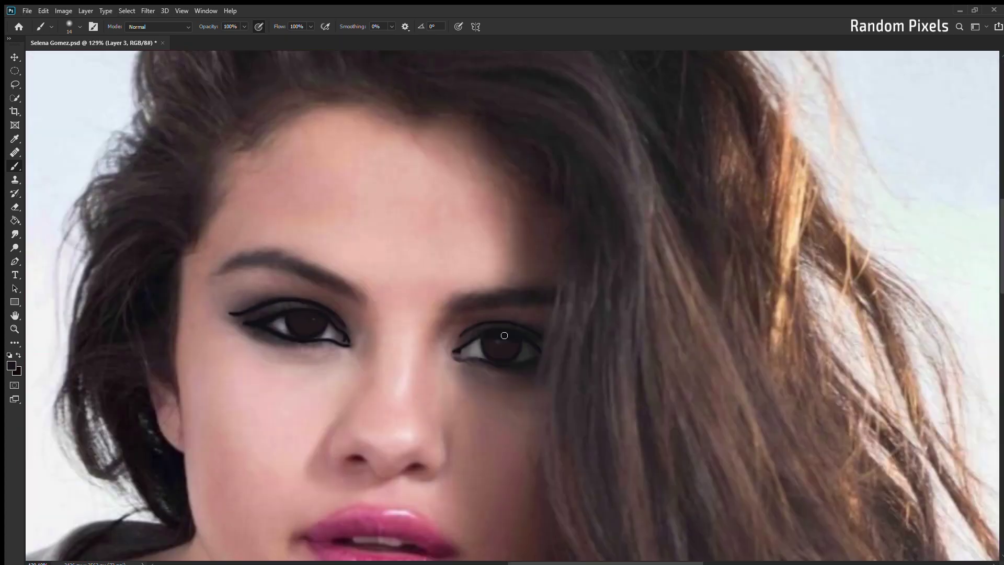
scroll(488, 363, up, 5)
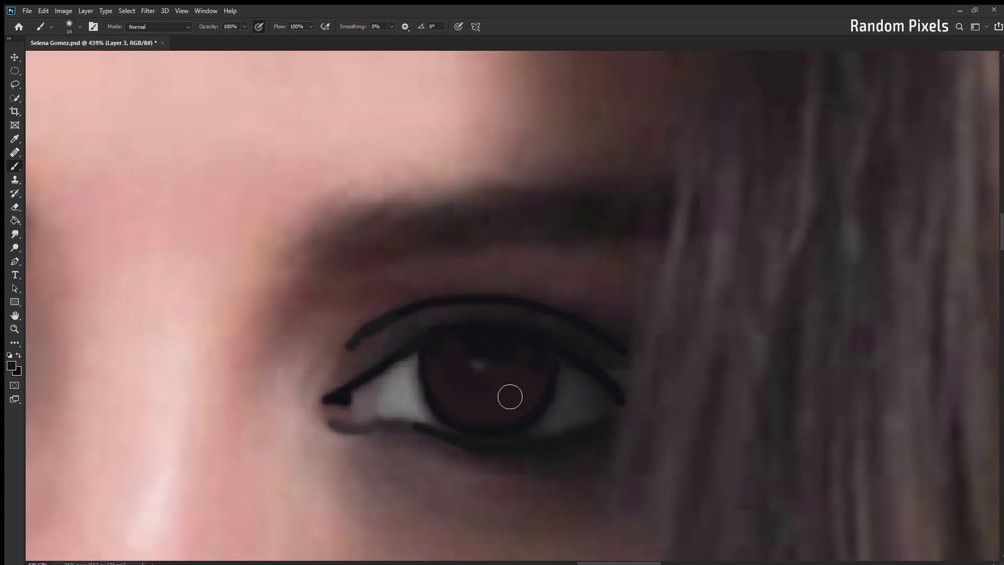
alt+click(510, 397)
key(bracketleft)
scroll(544, 276, up, 1)
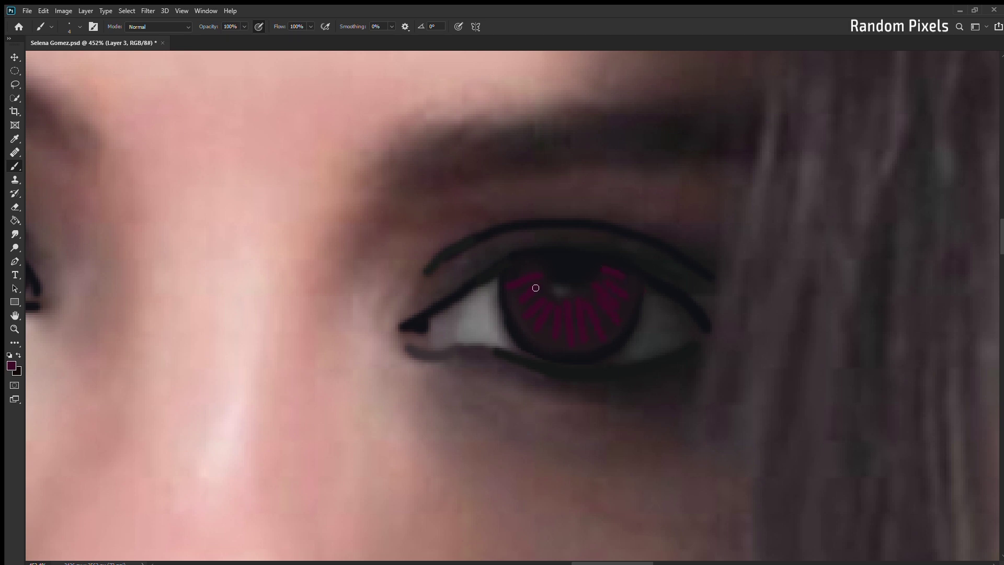
Step: Paint pink radial streaks across the iris, a grey catchlight blob and a small white highlight dot
drag(421, 281, 408, 285)
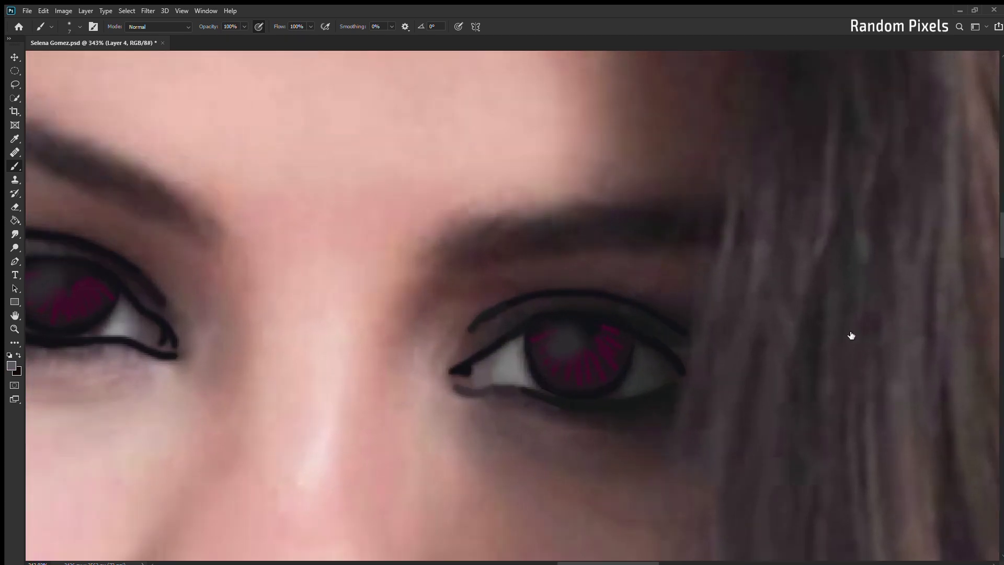
drag(578, 348, 575, 348)
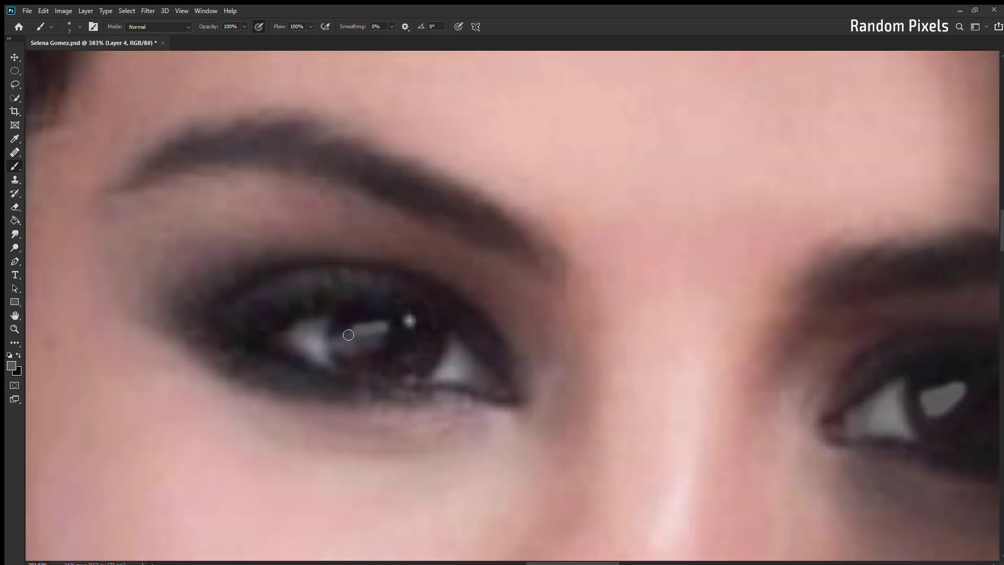
drag(348, 332, 377, 335)
click(411, 321)
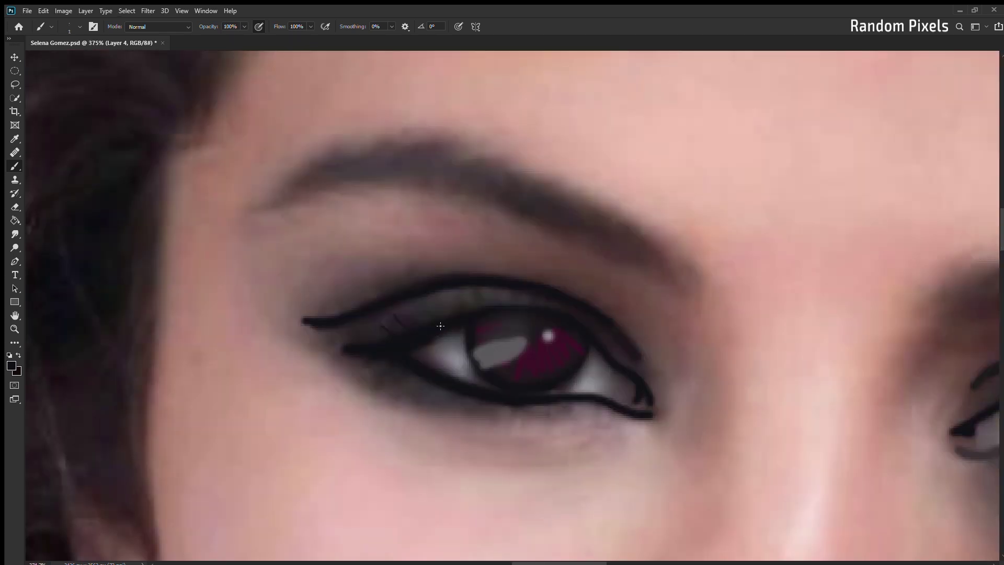
scroll(440, 326, up, 2)
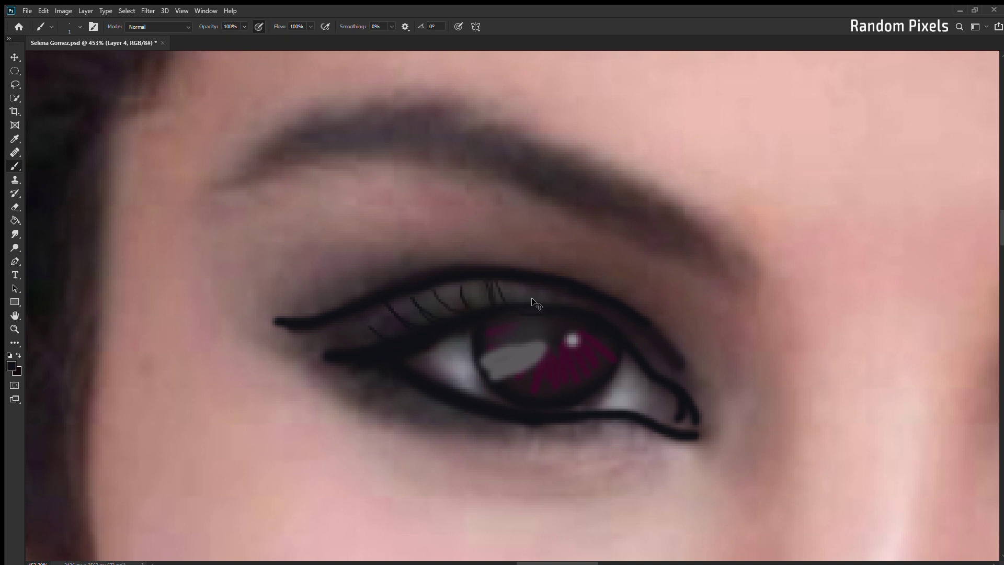
Step: Zoom in and out around the eyelids while working on the eyelashes
scroll(524, 286, down, 1)
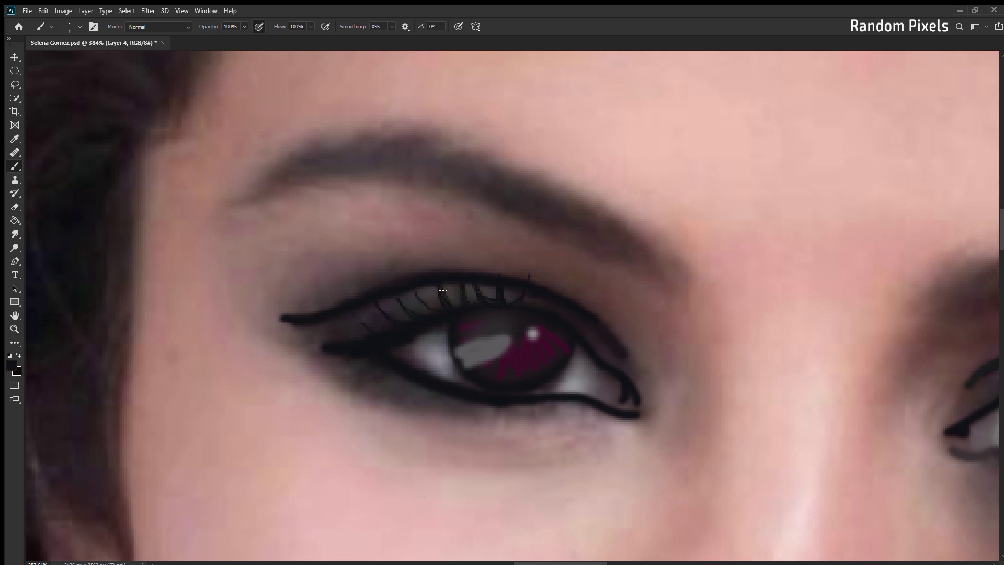
scroll(443, 291, down, 2)
scroll(491, 357, up, 1)
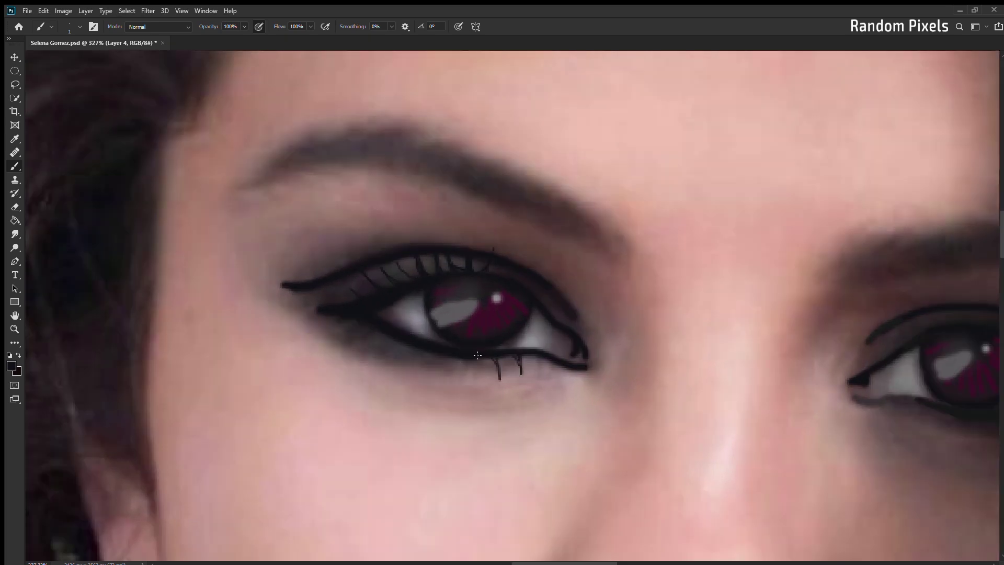
scroll(367, 369, down, 2)
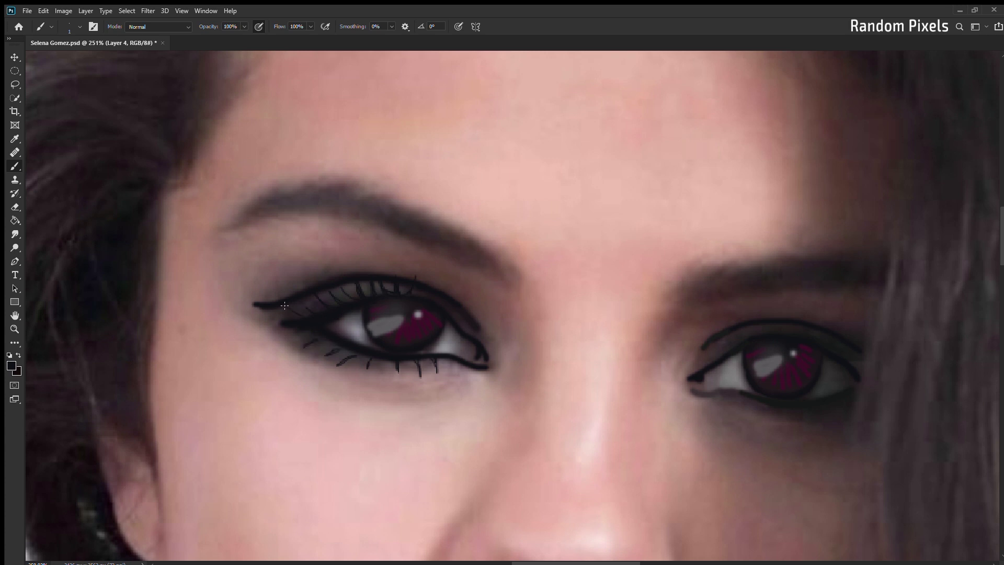
scroll(307, 315, down, 1)
scroll(490, 330, up, 2)
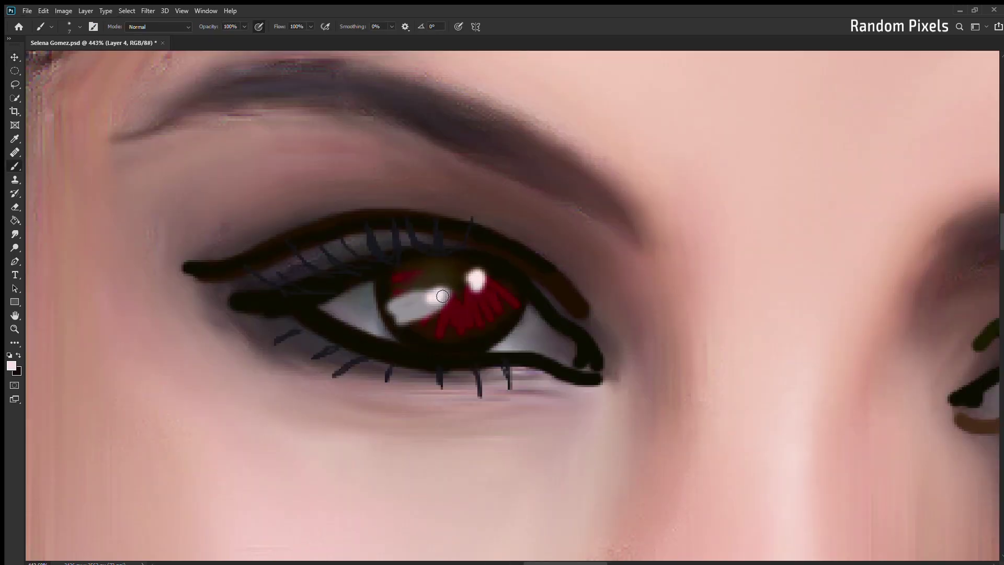
Step: Enlarge the iris's white highlight, add a light pink streak, and draw an extra outer-corner lash
click(441, 295)
drag(474, 317, 475, 329)
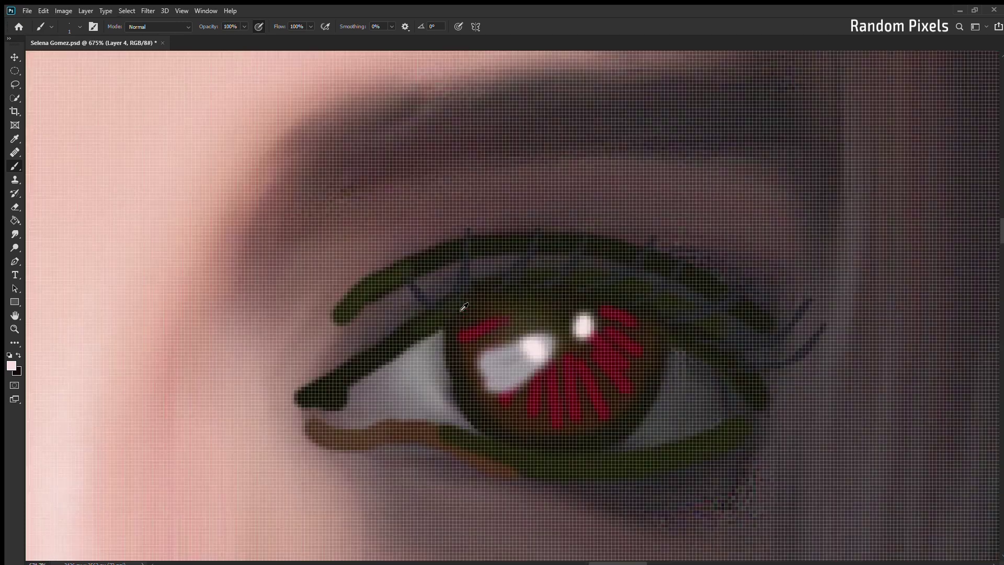
scroll(464, 307, down, 4)
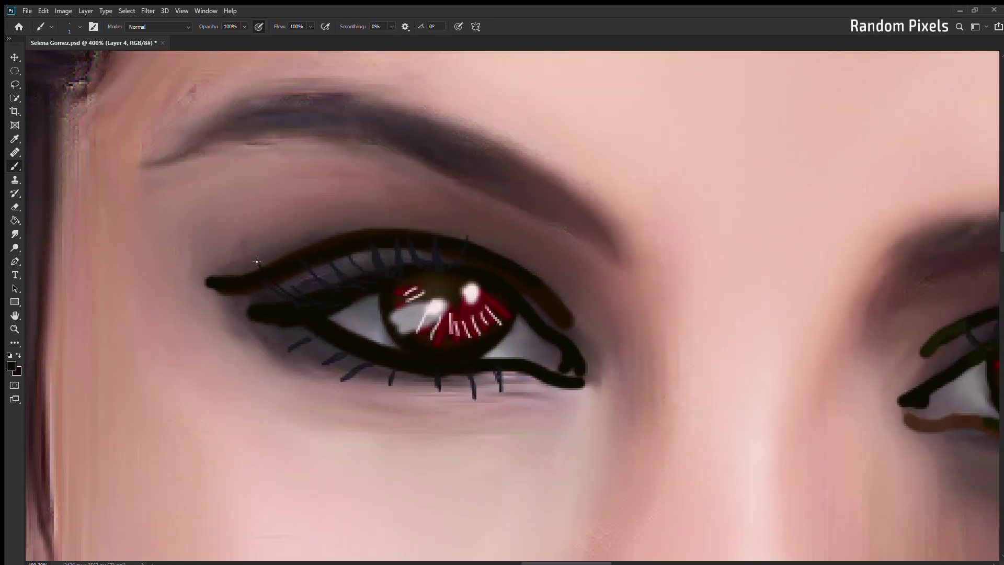
drag(290, 328, 203, 336)
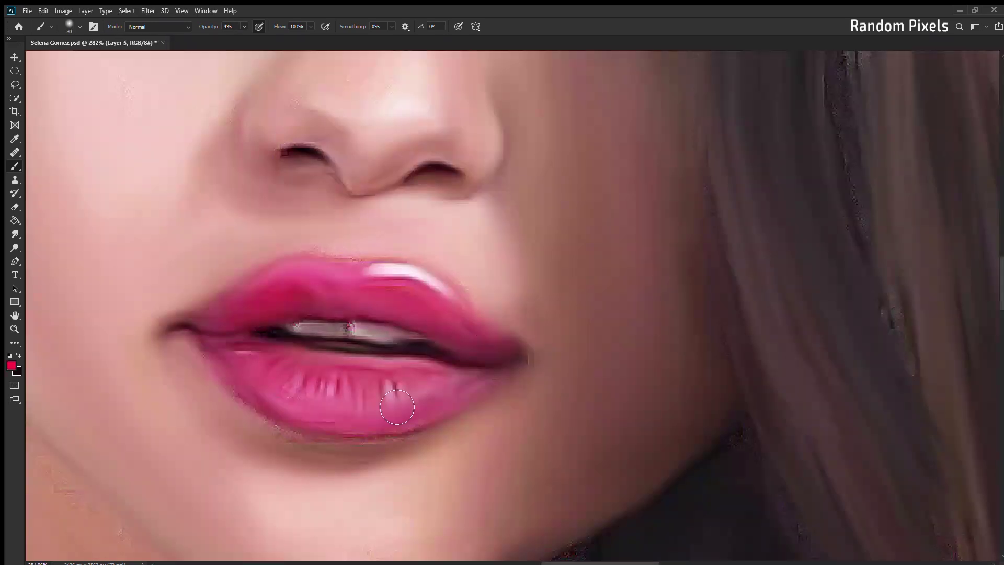
Step: Glaze faint pink strokes over the lips and paint a dark stroke along the jawline
mouse_move(470, 324)
mouse_down()
mouse_move(291, 285)
mouse_move(240, 347)
mouse_move(441, 310)
mouse_move(317, 374)
mouse_up()
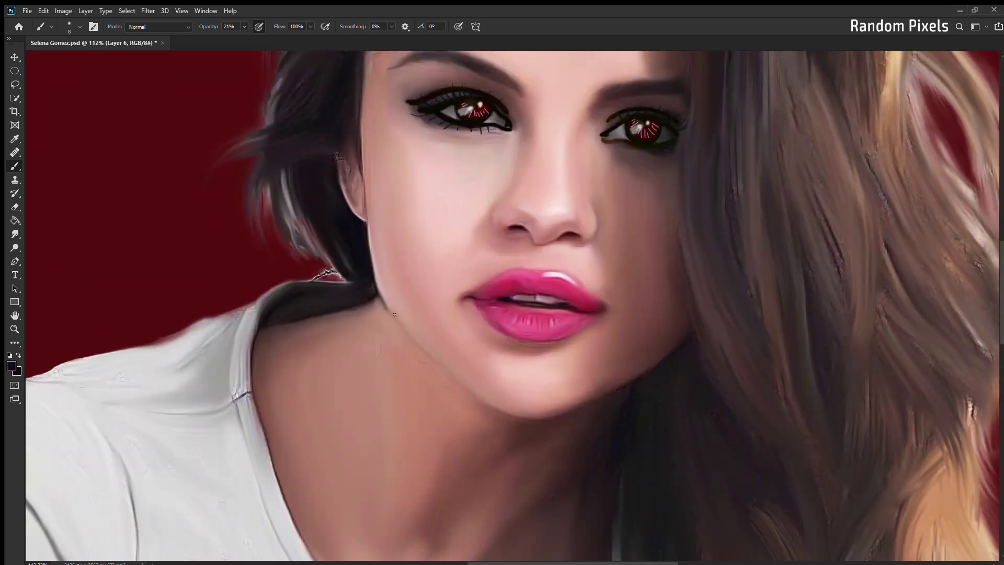
drag(180, 215, 407, 401)
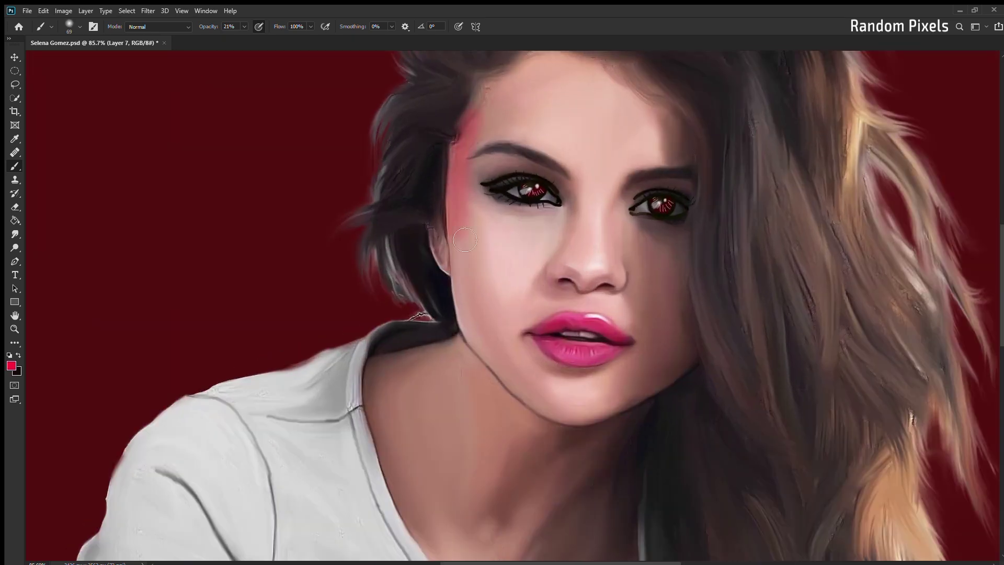
scroll(425, 190, down, 5)
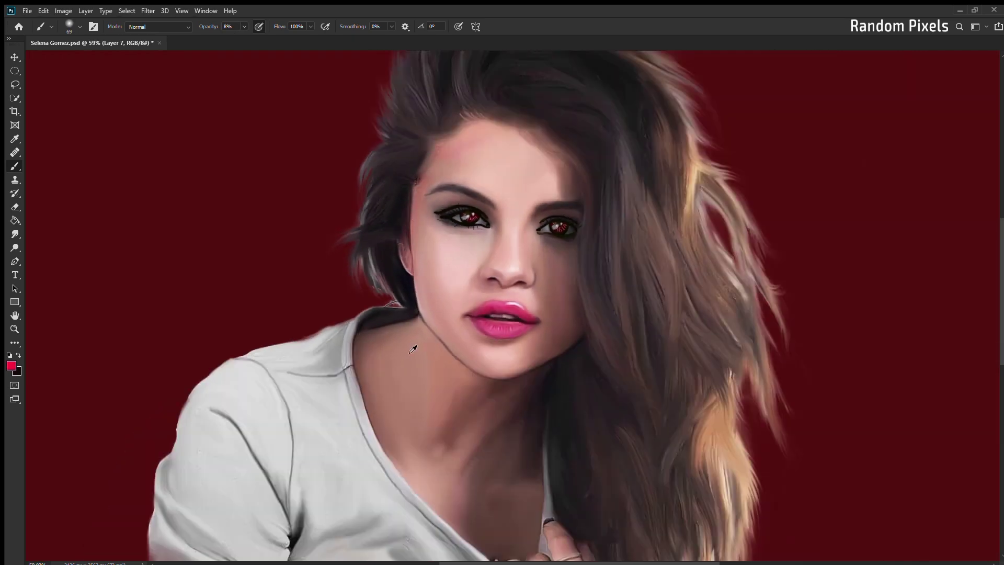
scroll(419, 347, up, 4)
scroll(454, 364, down, 5)
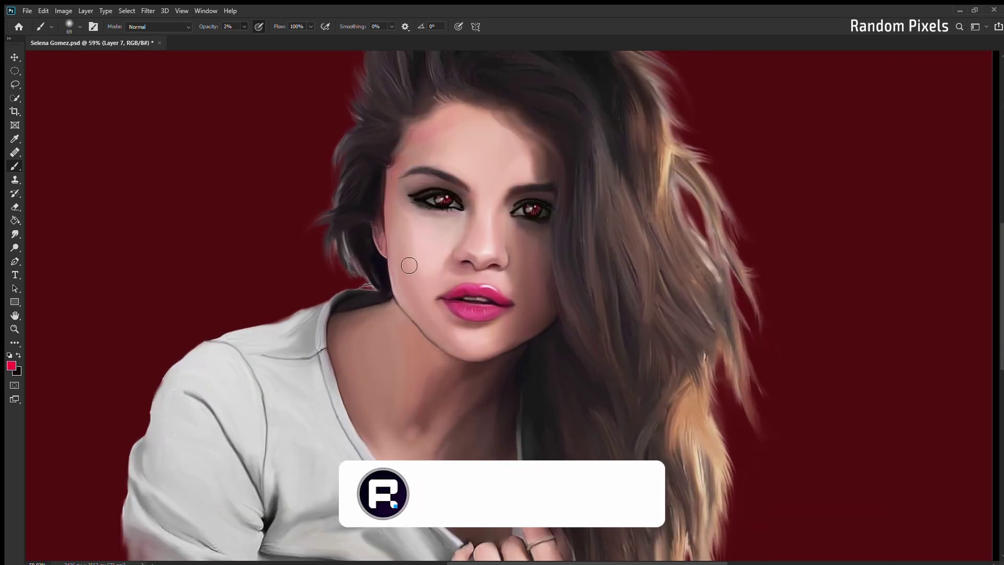
scroll(552, 340, up, 6)
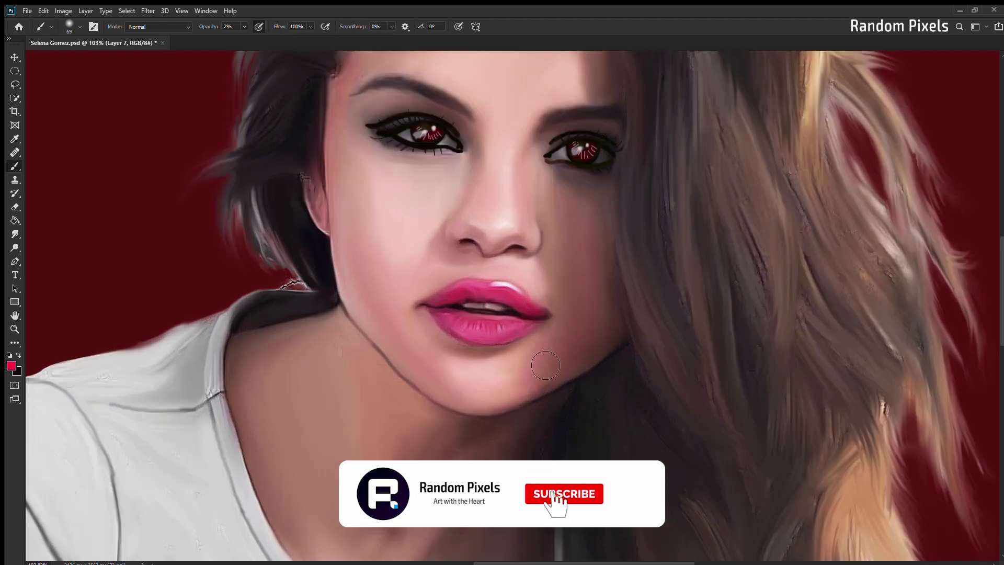
scroll(443, 375, down, 5)
scroll(414, 321, up, 3)
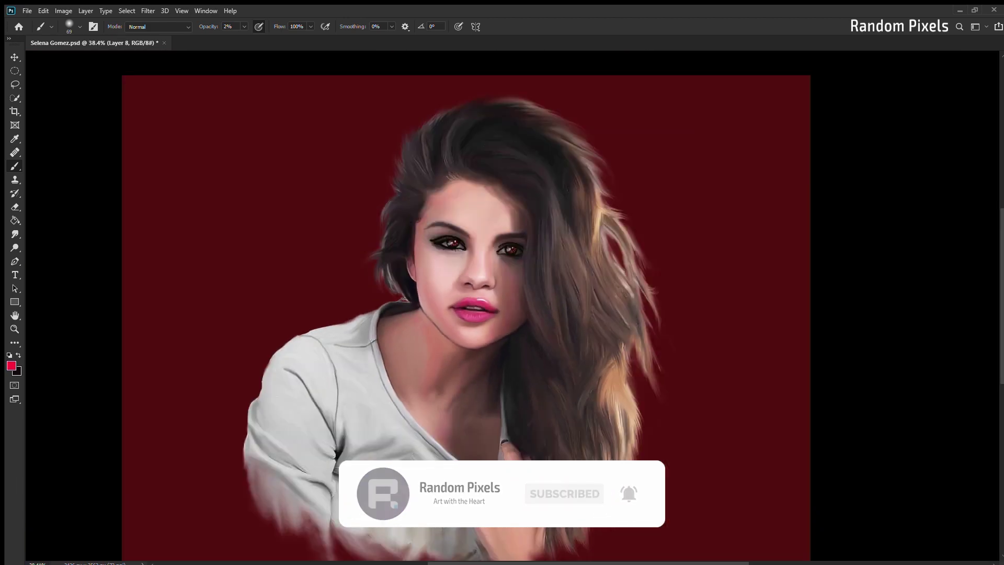
Step: Zoom in and out around the eyes and cheeks while glazing the yellow-green skin tint
scroll(460, 230, up, 4)
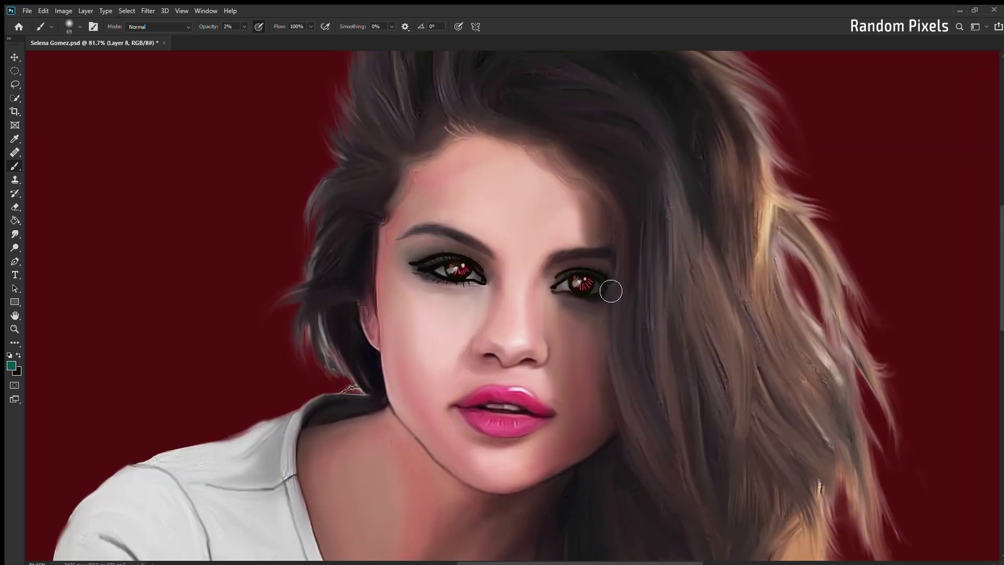
scroll(502, 329, down, 1)
scroll(546, 400, down, 1)
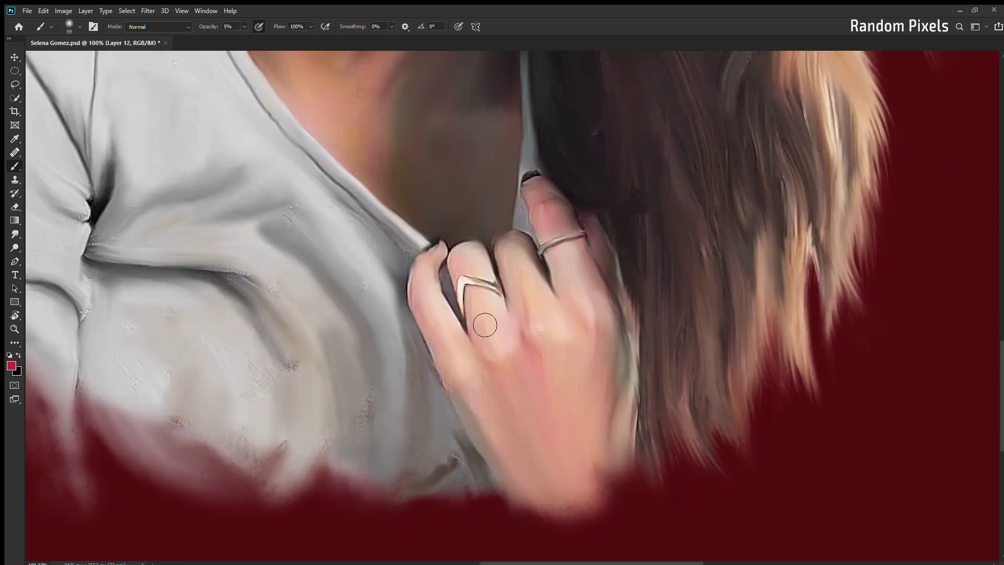
alt+scroll(575, 319, down, 5)
alt+scroll(890, 349, up, 4)
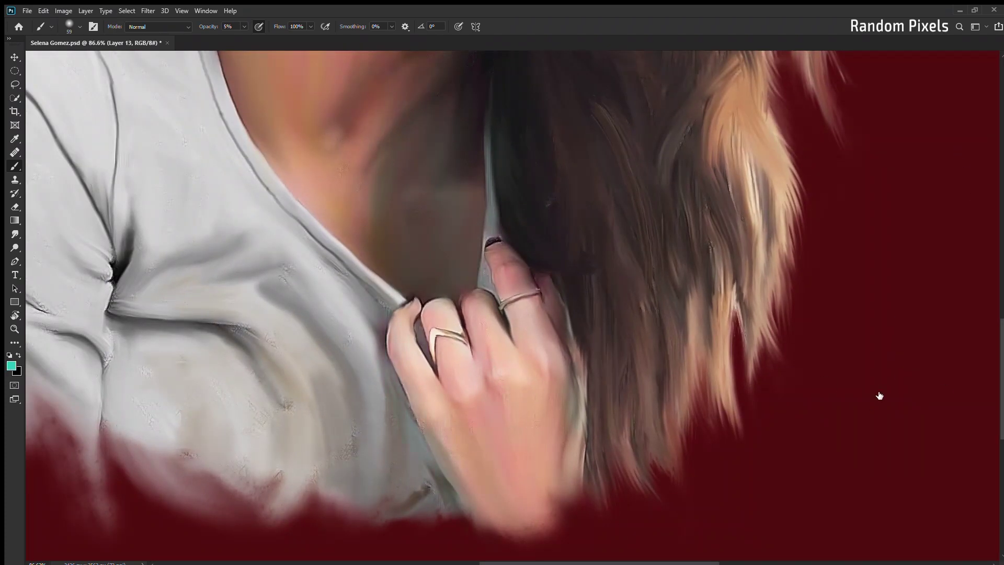
alt+scroll(560, 321, down, 5)
alt+scroll(560, 321, up, 1)
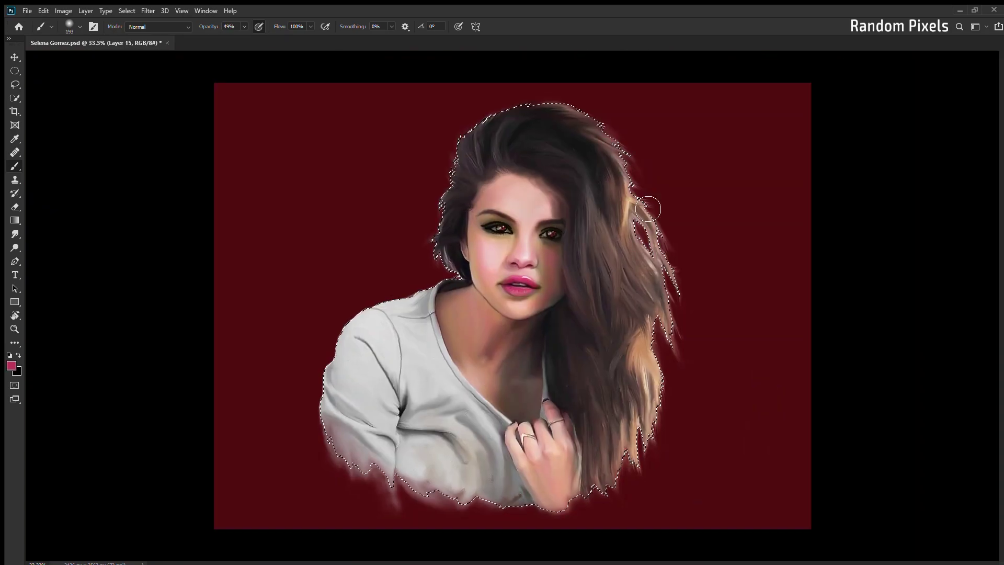
Step: Paint red and pink over the hair's right edge
drag(648, 209, 640, 444)
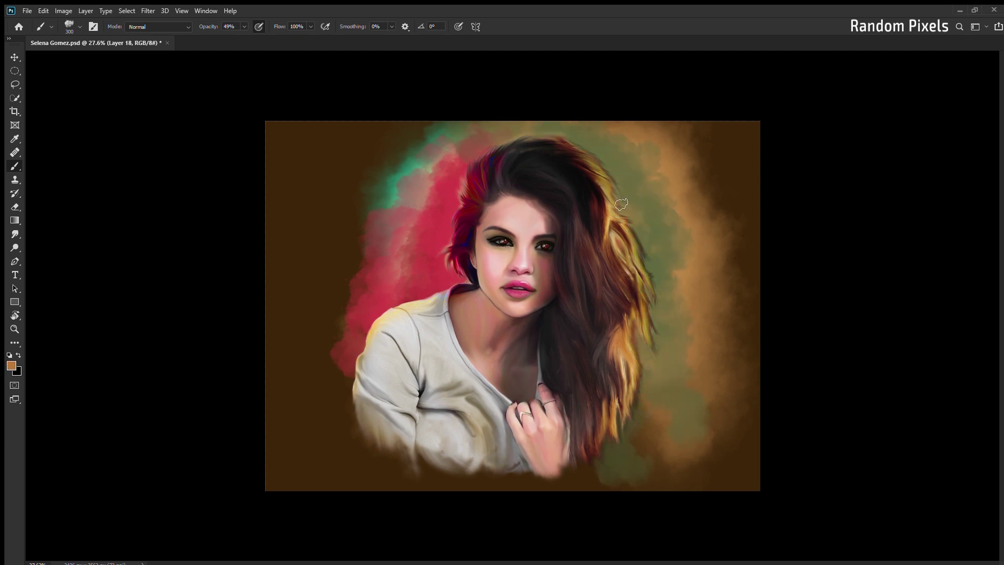
Step: Enlarge the brush to 1100 px, cover the right background clouds, then add dark red left of the hair
key(bracketright)
key(bracketright)
key(bracketright)
mouse_move(774, 453)
mouse_down()
mouse_move(694, 415)
mouse_move(773, 515)
mouse_move(750, 224)
mouse_up()
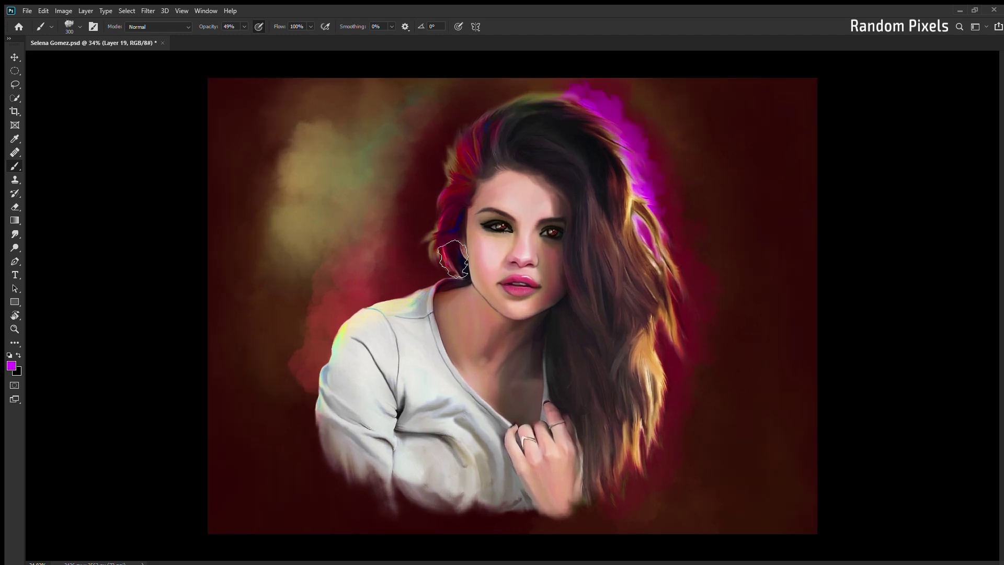
alt+click(376, 272)
drag(345, 293, 397, 224)
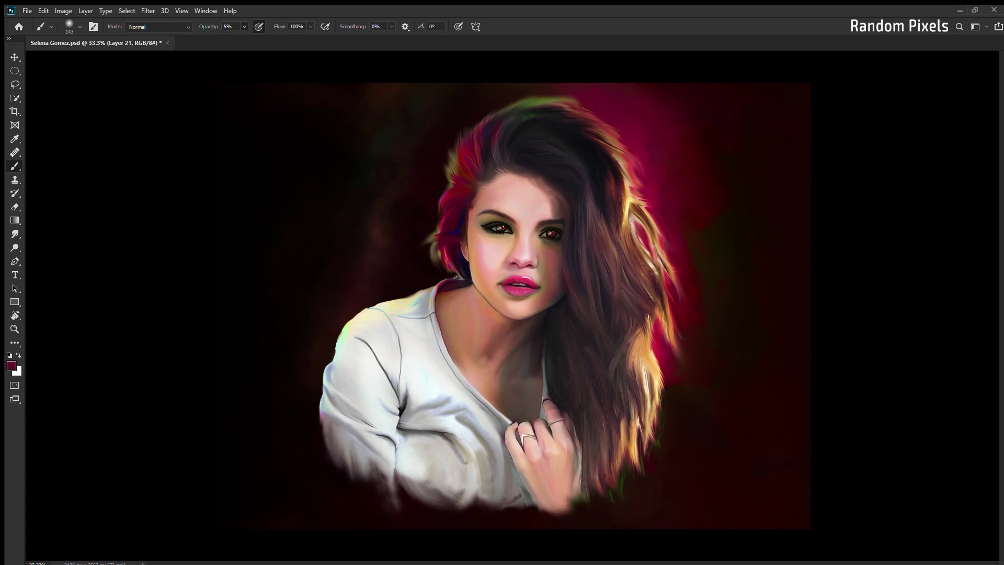
Step: Sample a crimson paint colour from the hair near the left temple
scroll(480, 273, up, 5)
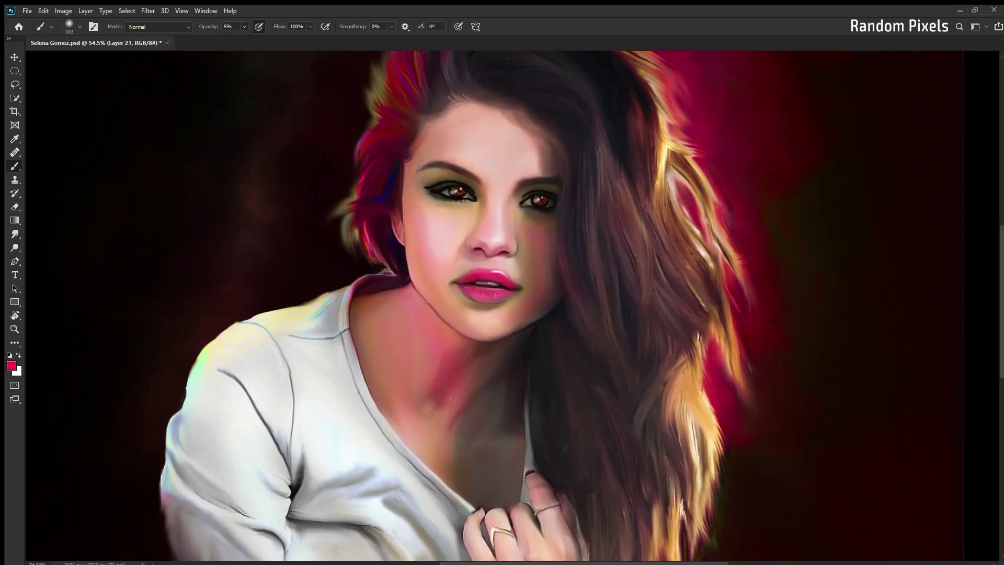
scroll(866, 345, down, 3)
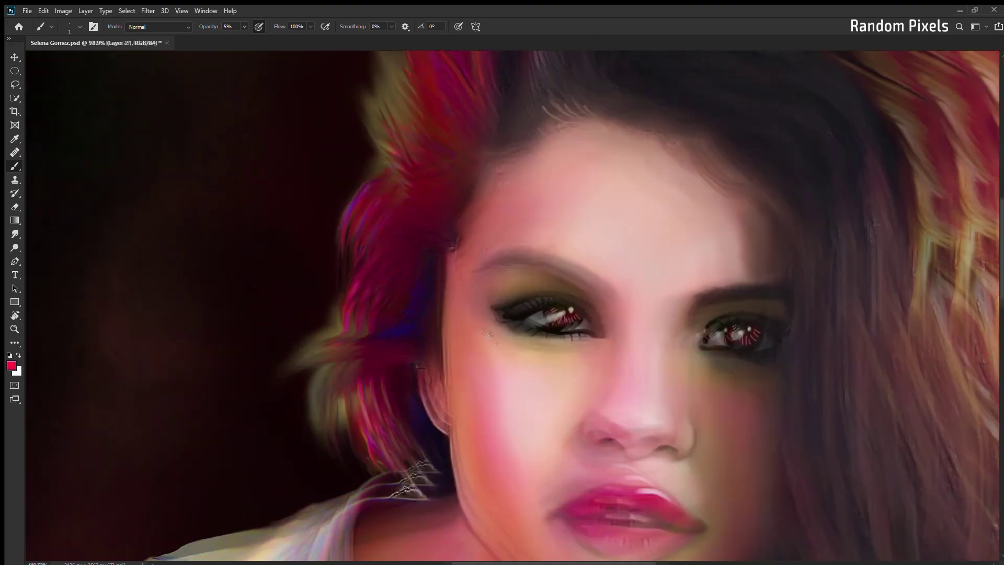
alt+click(434, 270)
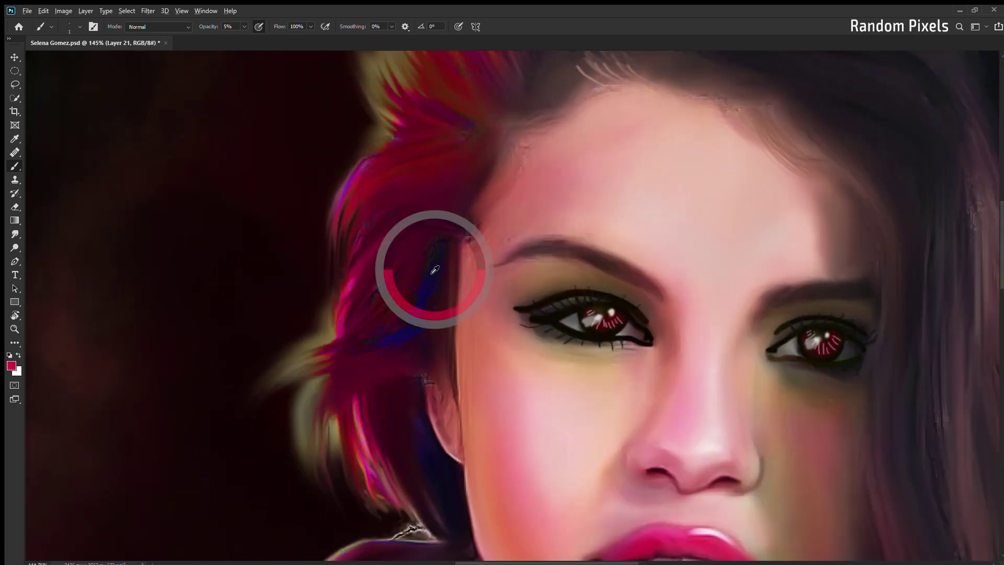